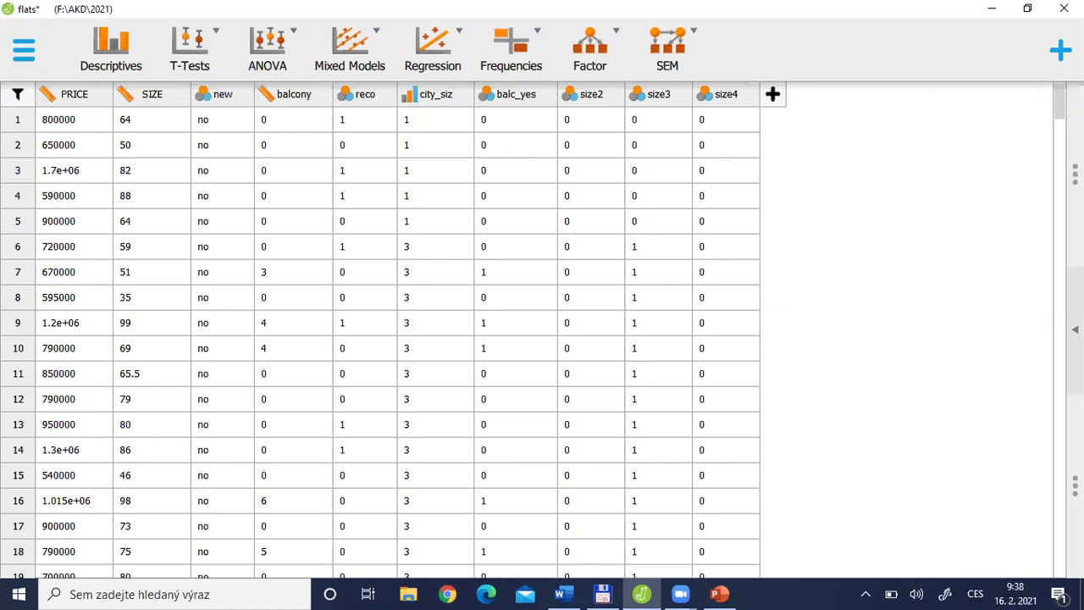
Step: Rename the empty Descriptive Statistics analysis as "Descriptive Statistics for variable City size"
click(1073, 329)
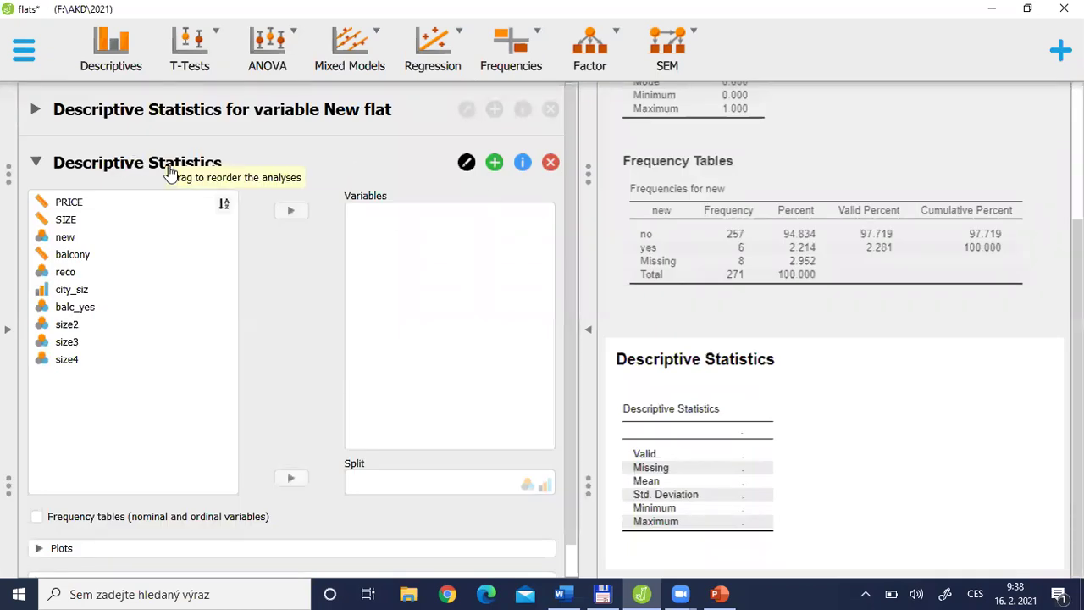
click(467, 164)
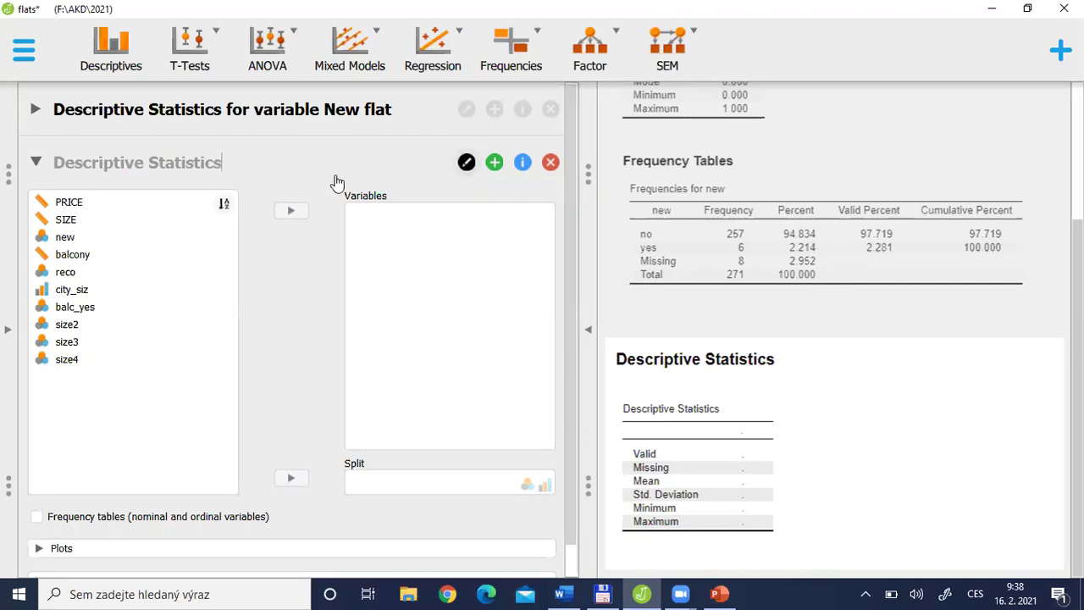
text(for variable )
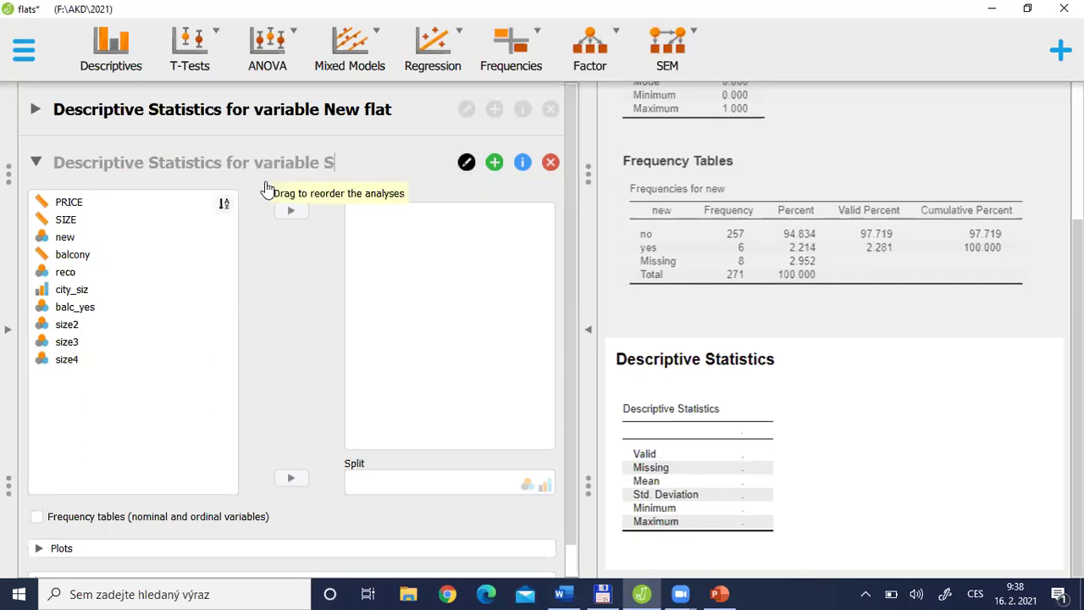
text(City size)
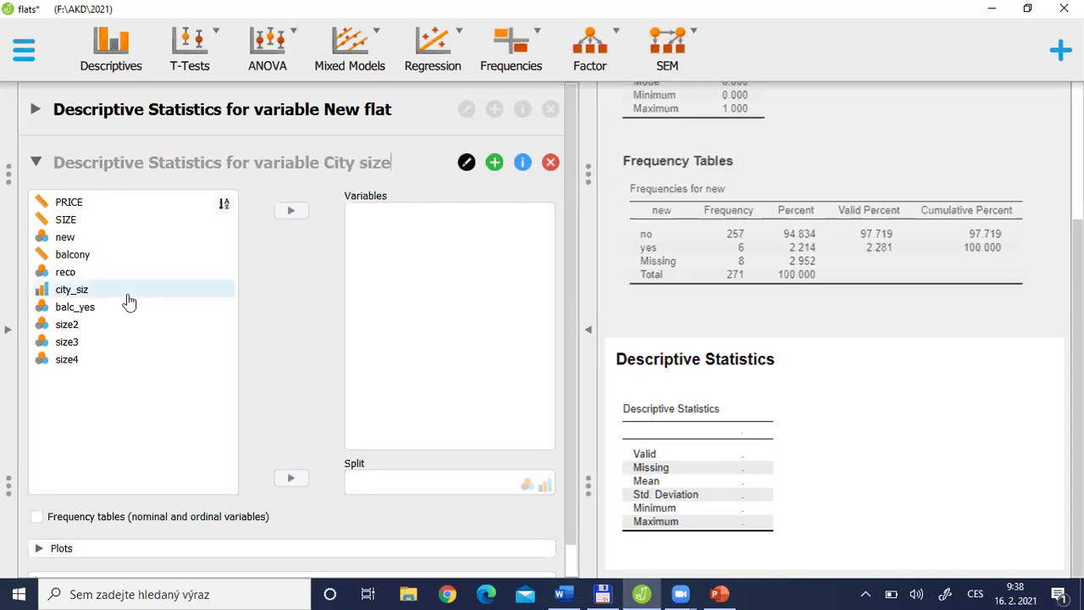
key(Return)
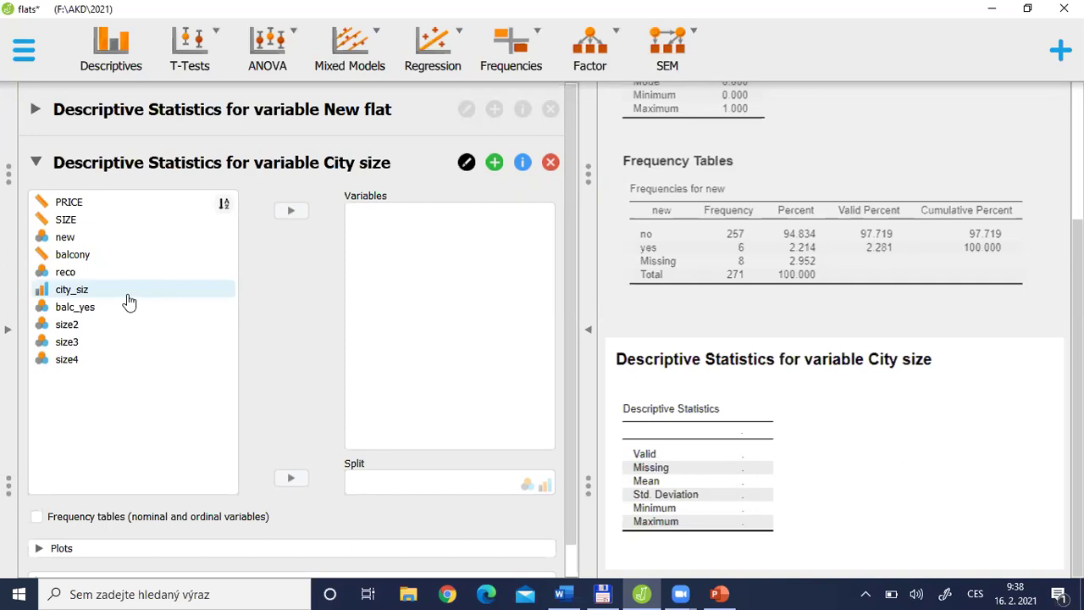
Step: Set the City size analysis to report the median and mode, turning off the mean and standard deviation
key(alt+Tab)
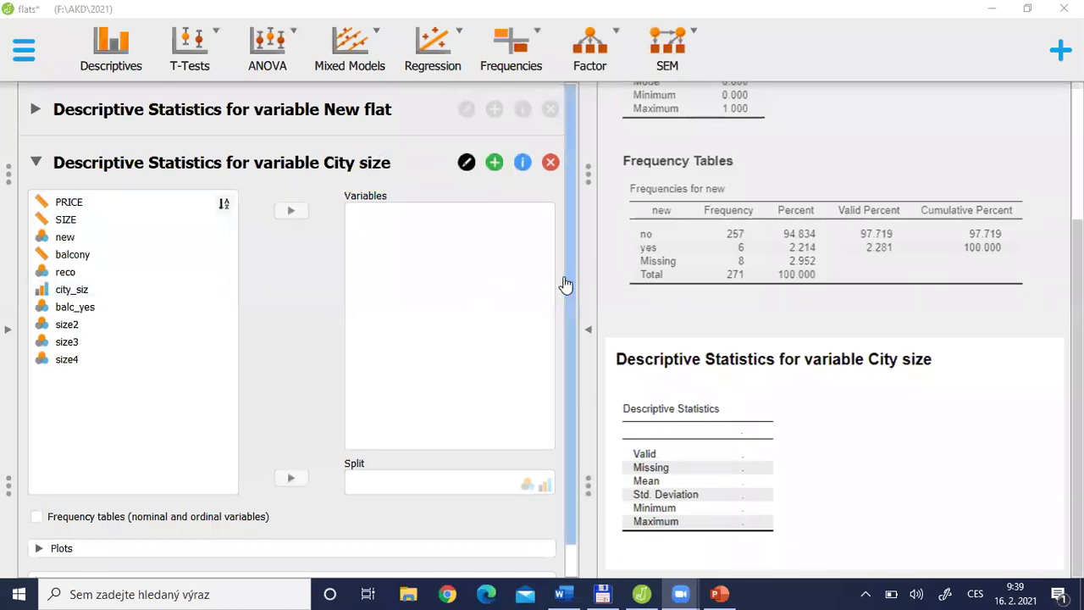
drag(574, 279, 569, 442)
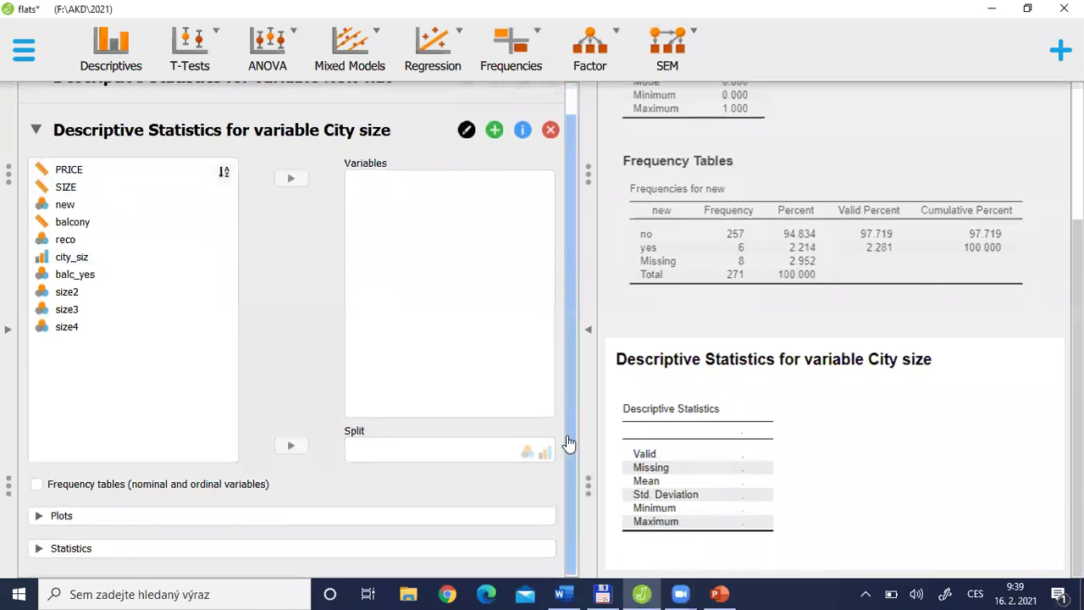
click(40, 548)
drag(573, 333, 573, 575)
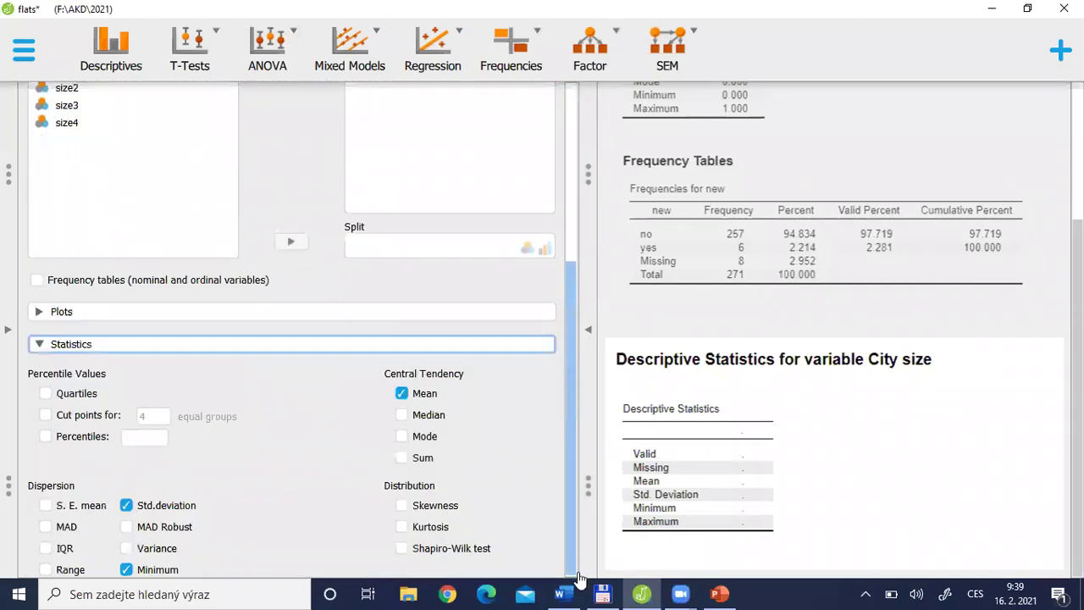
click(401, 352)
click(402, 373)
click(402, 395)
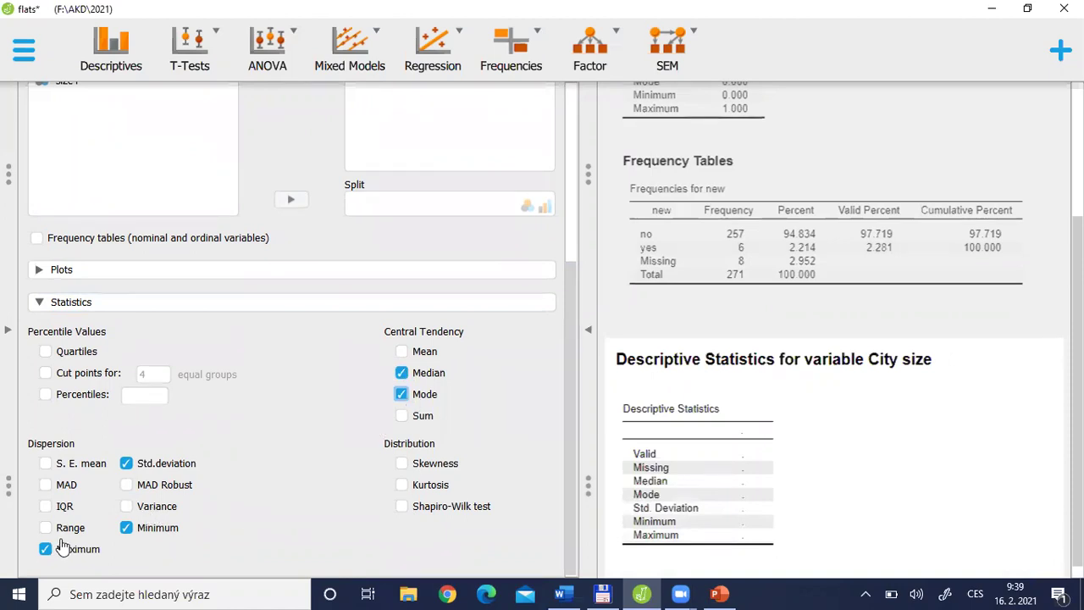
click(127, 464)
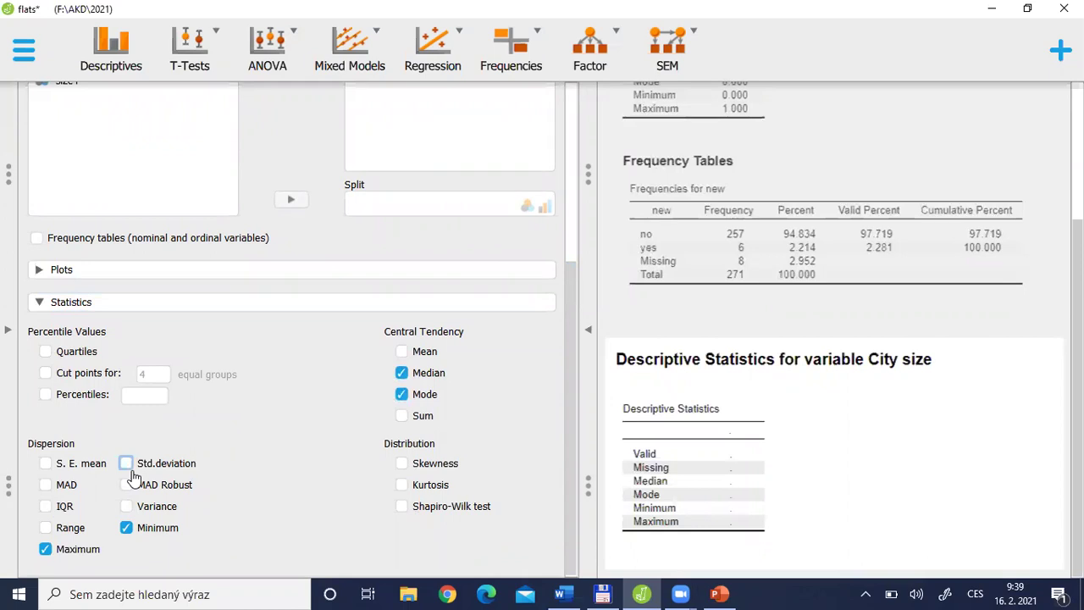
Step: Enable boxplots and frequency tables for the City size analysis
click(39, 272)
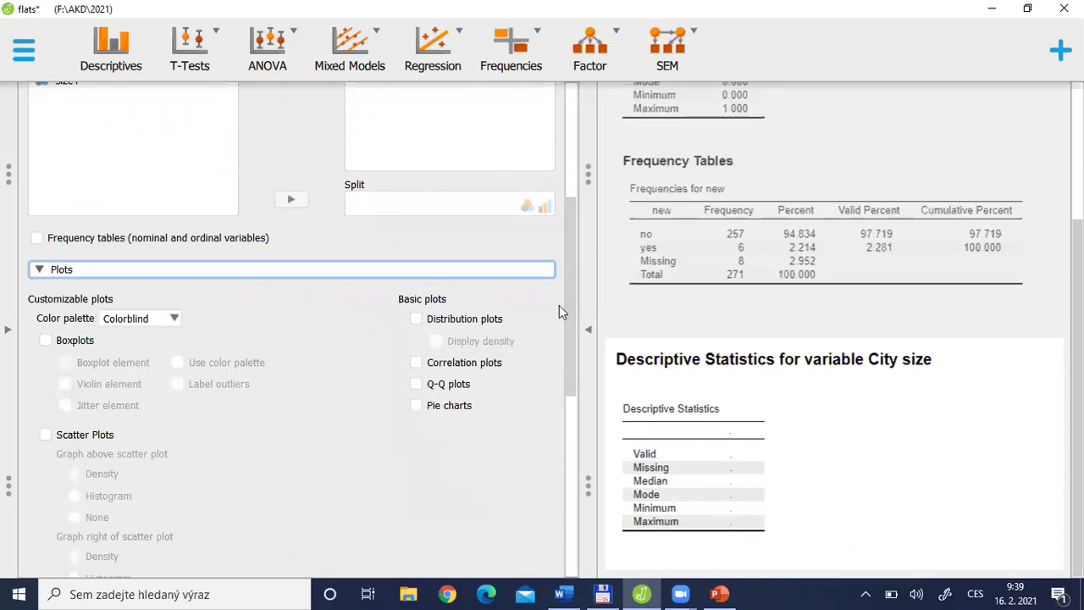
drag(572, 288, 574, 341)
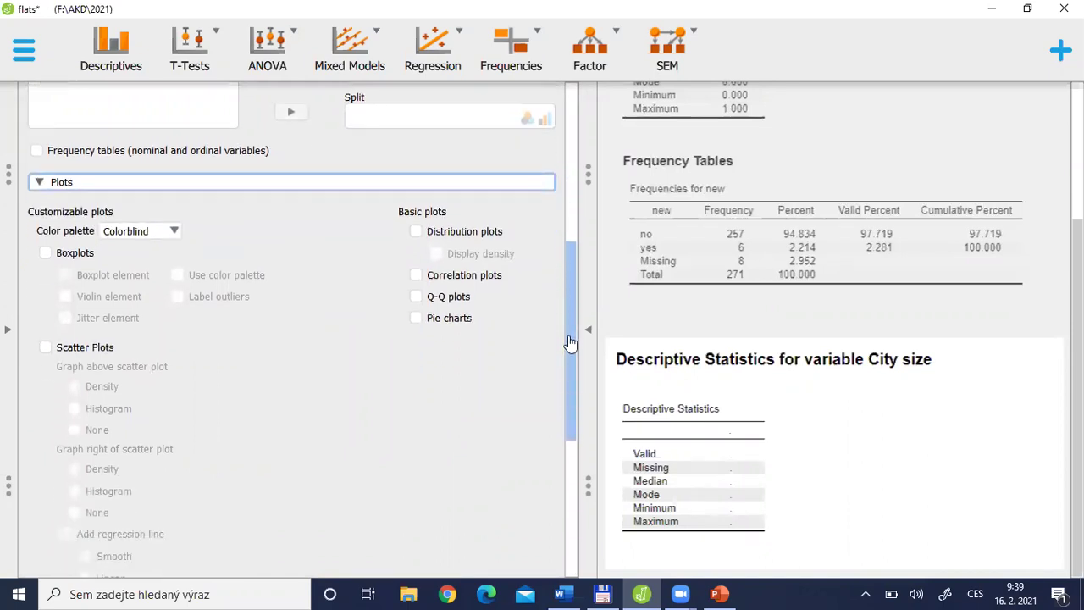
click(43, 227)
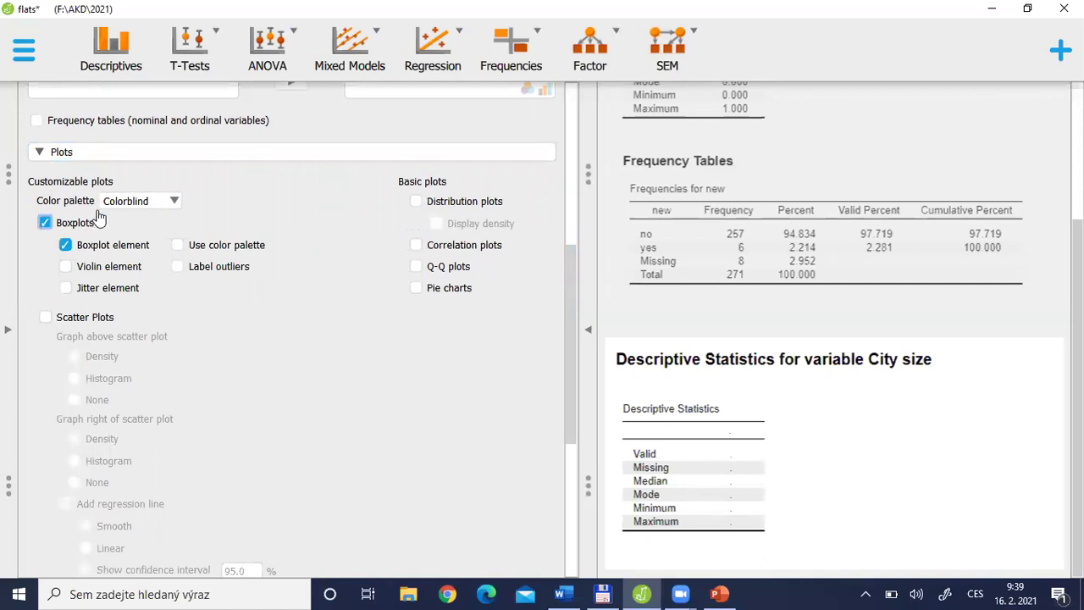
click(37, 124)
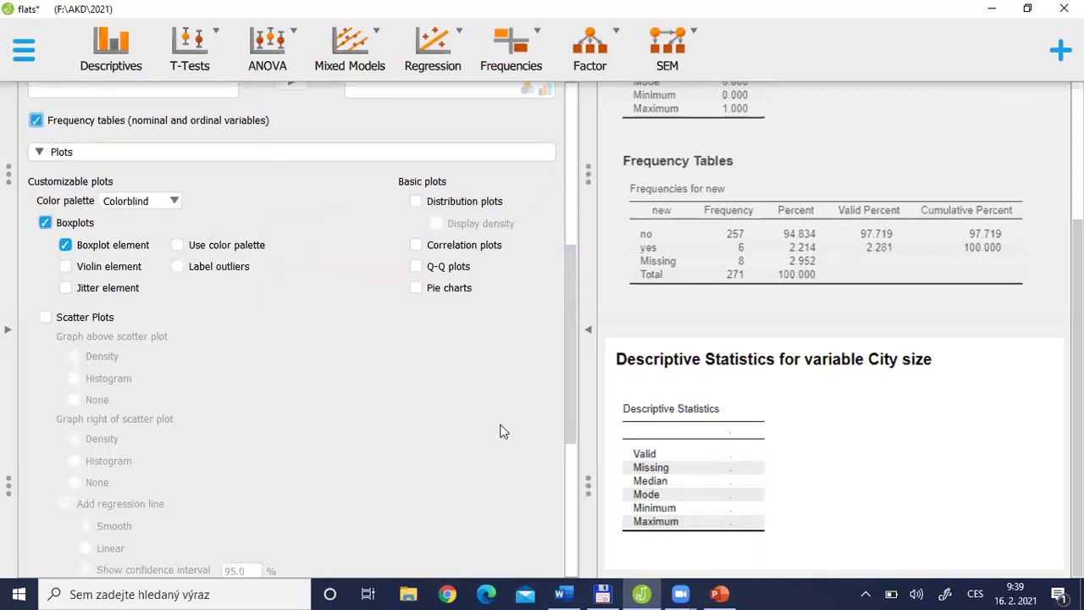
Step: Assign city_siz to the analysed variables of the City size analysis
drag(579, 302, 588, 194)
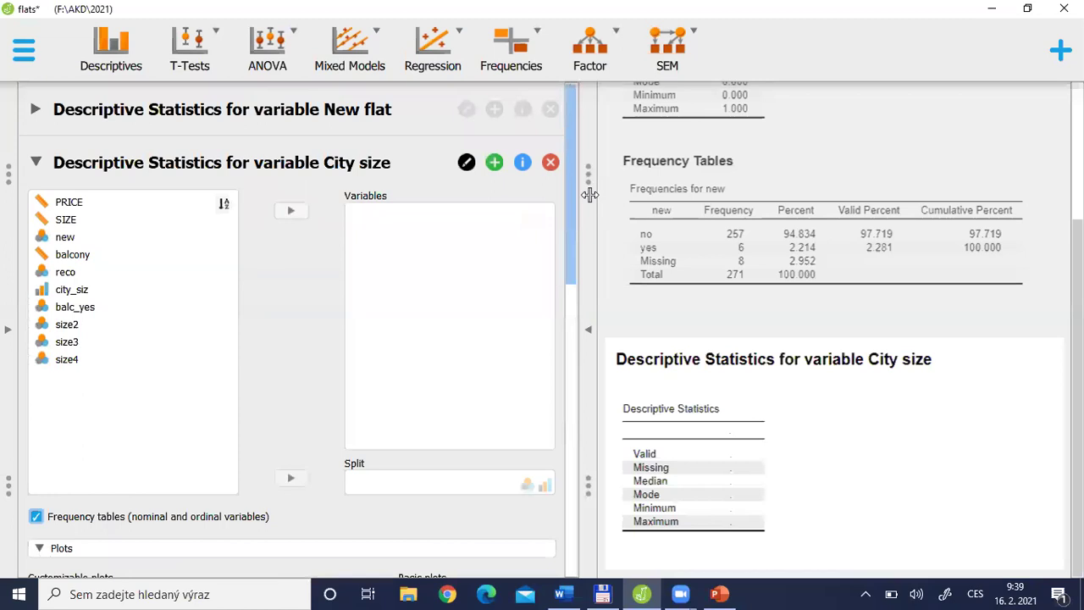
click(83, 291)
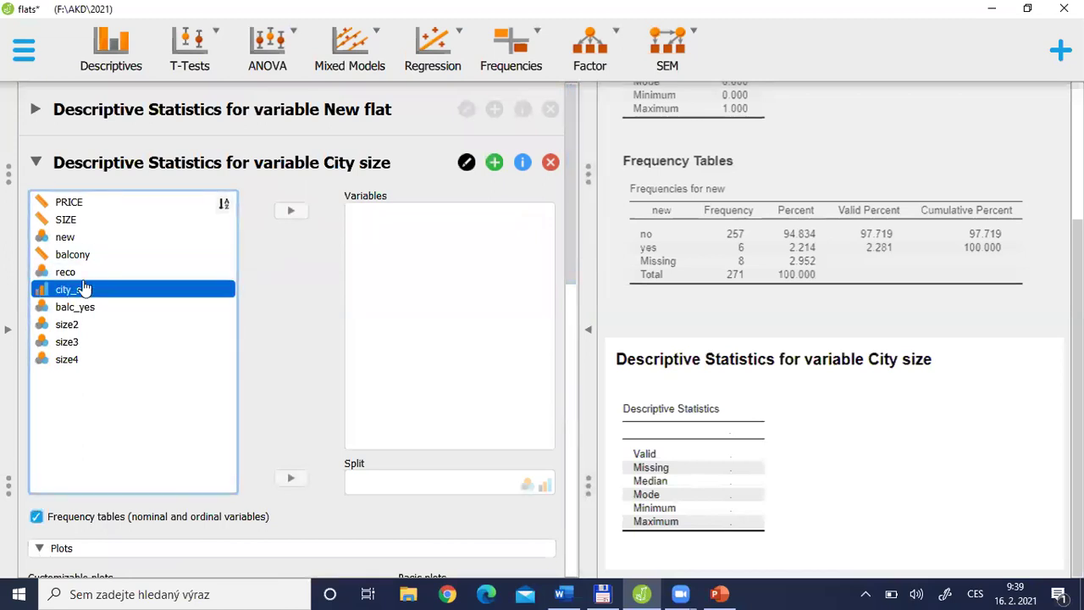
click(291, 210)
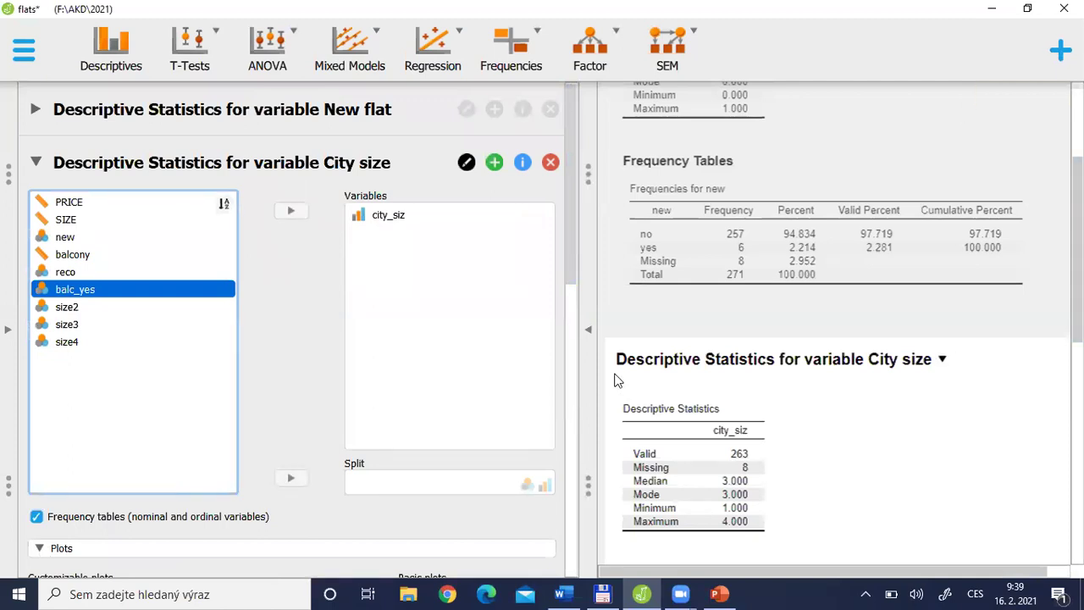
Step: Examine the descriptive statistics and frequency table for city_siz in enlarged results, and compare them with the city_siz column in the data
click(587, 342)
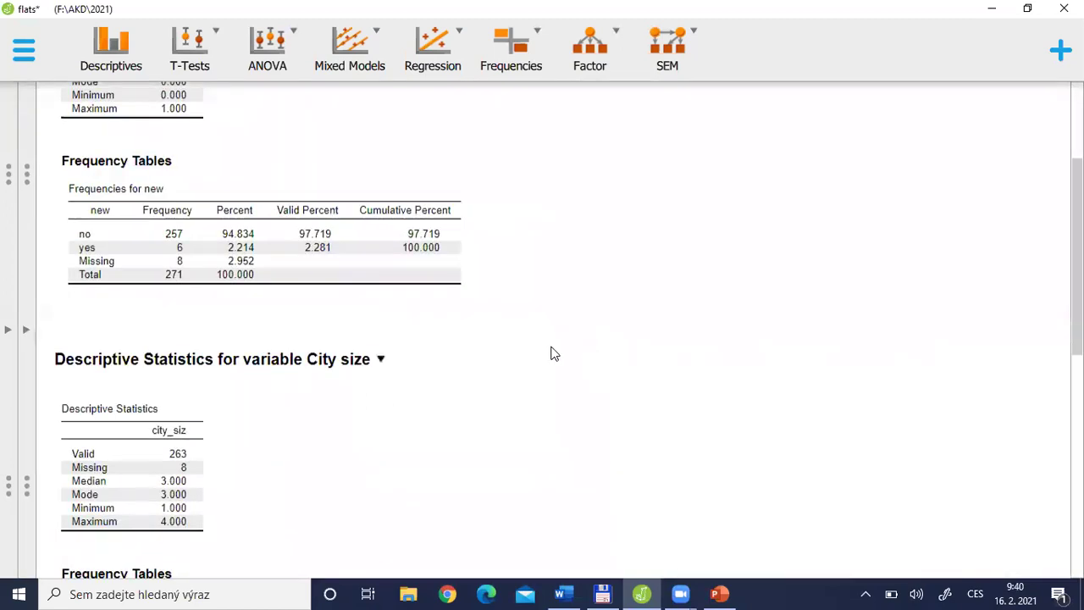
click(27, 334)
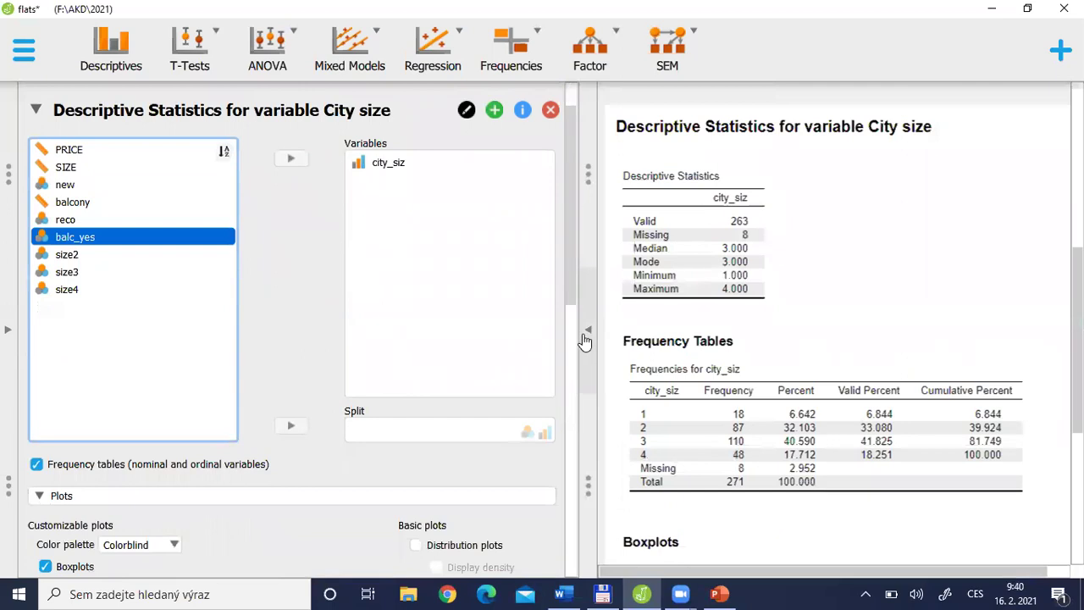
click(583, 342)
click(25, 336)
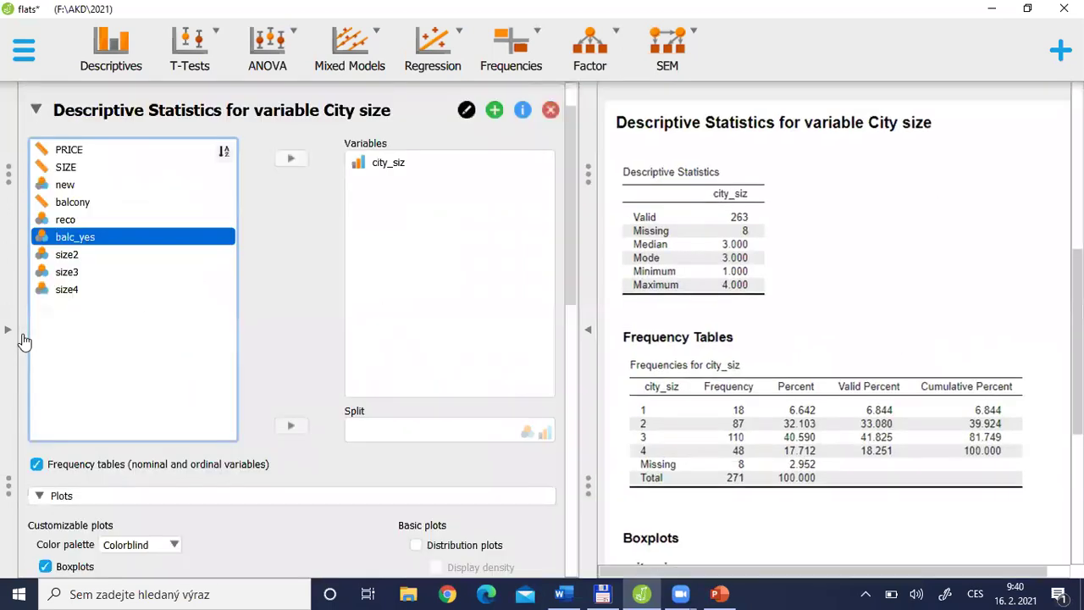
click(584, 338)
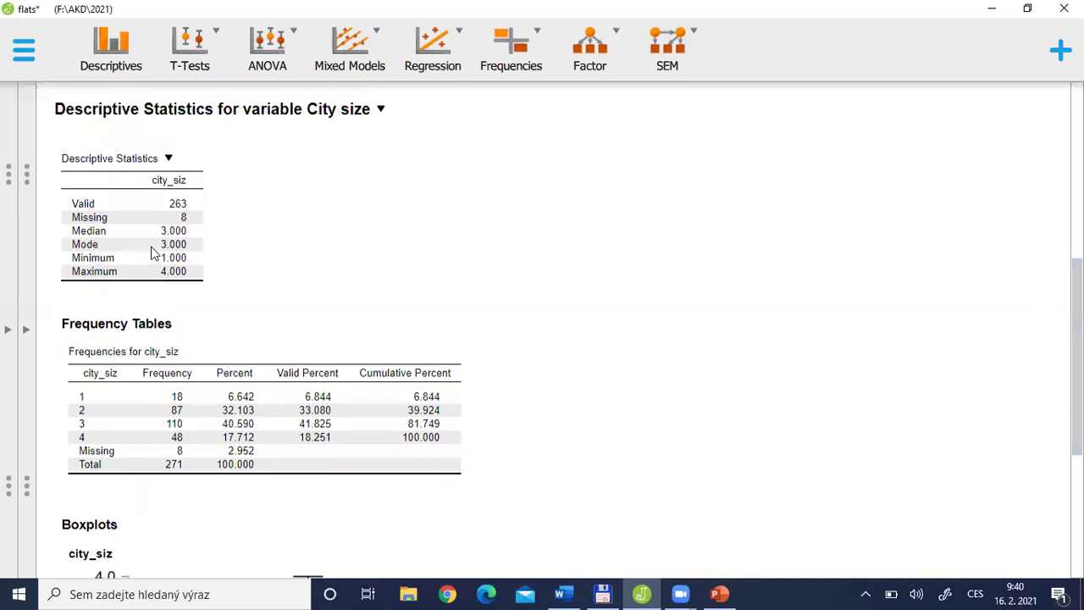
click(19, 335)
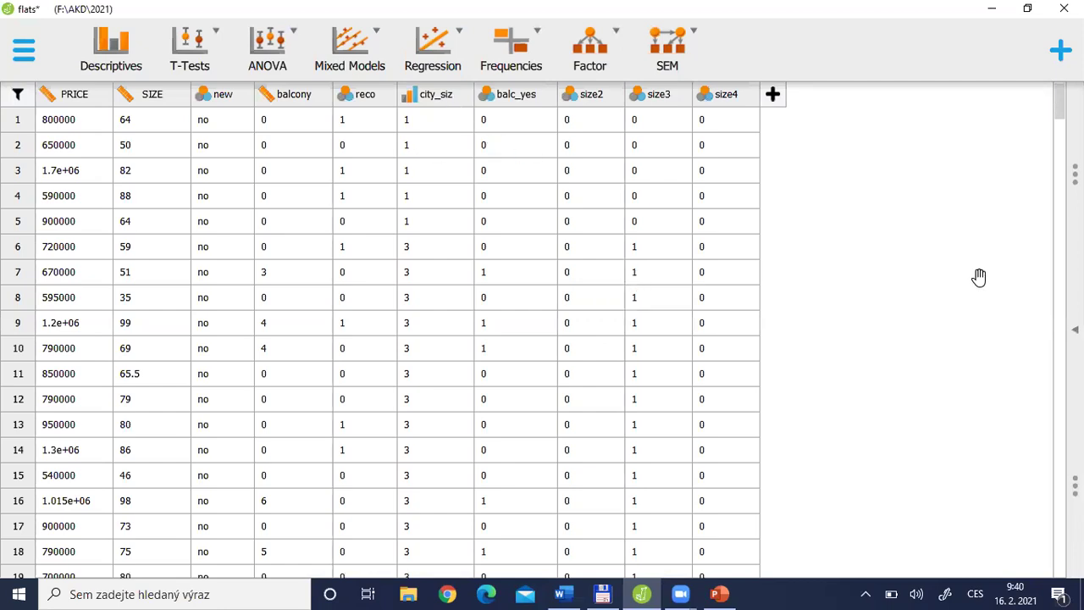
click(1074, 328)
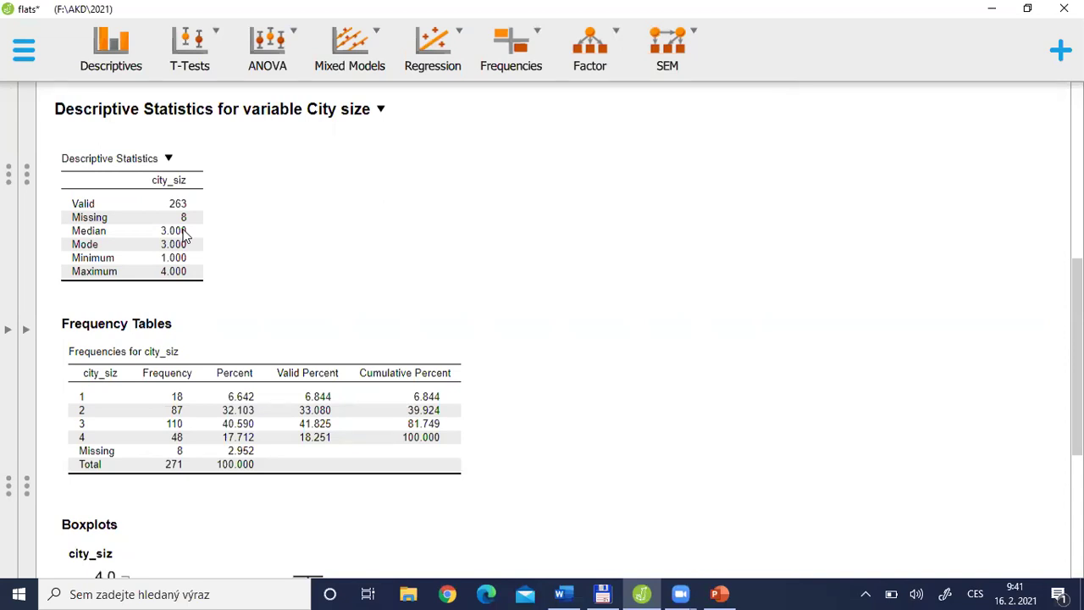
click(9, 330)
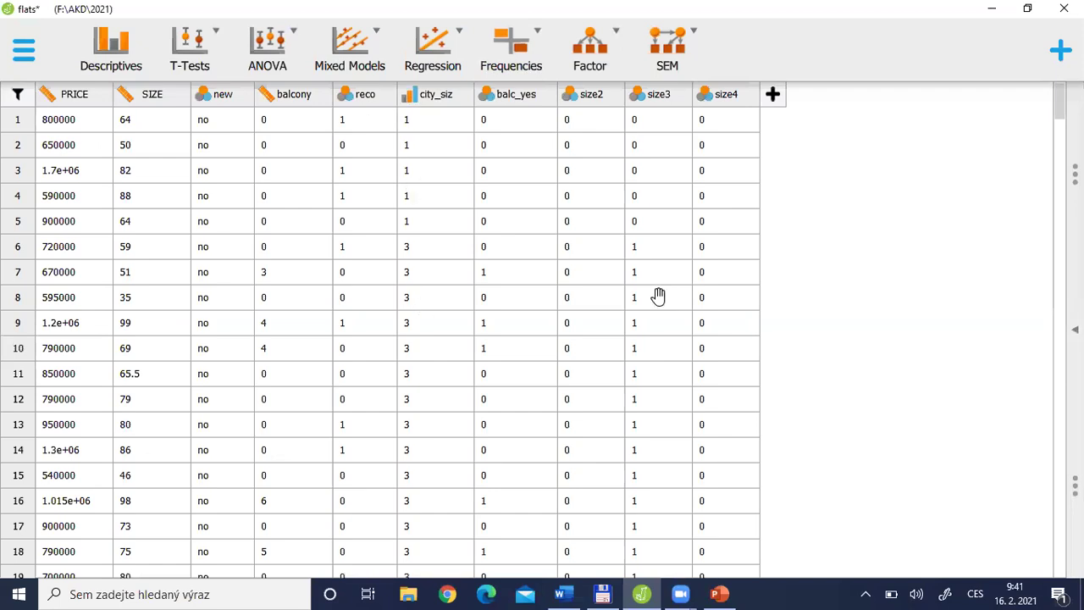
click(1073, 329)
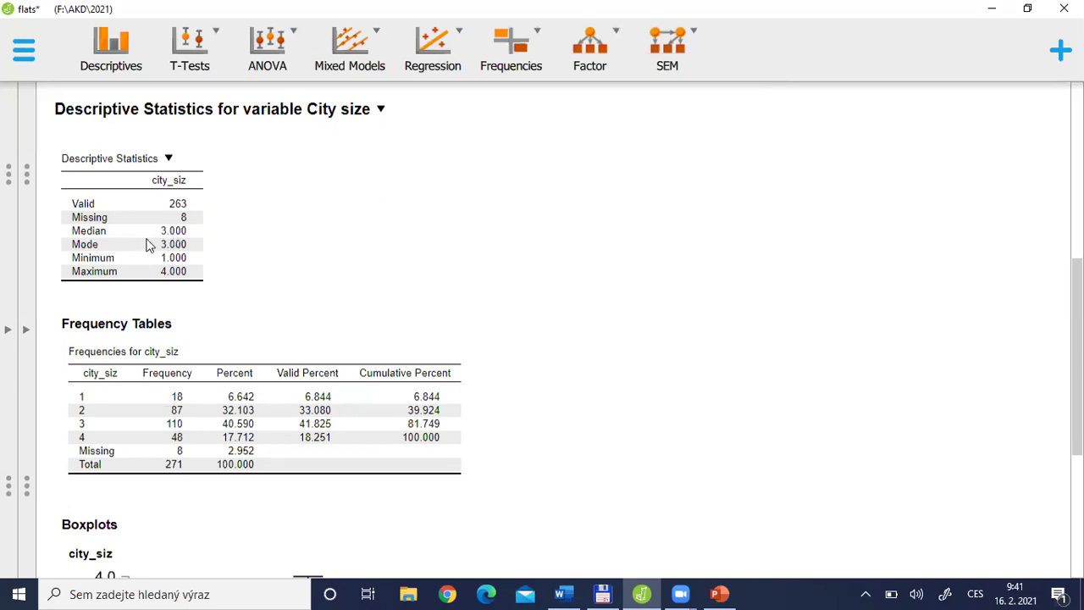
Step: Examine the frequency table and boxplot for city_siz, and bring up the open windows to switch programs
click(194, 411)
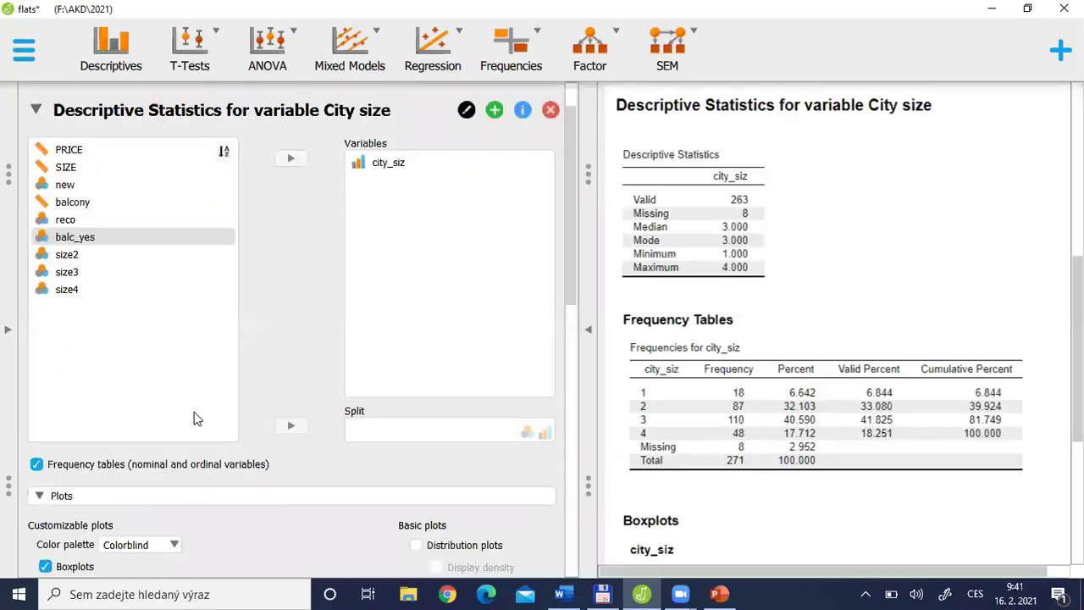
click(588, 332)
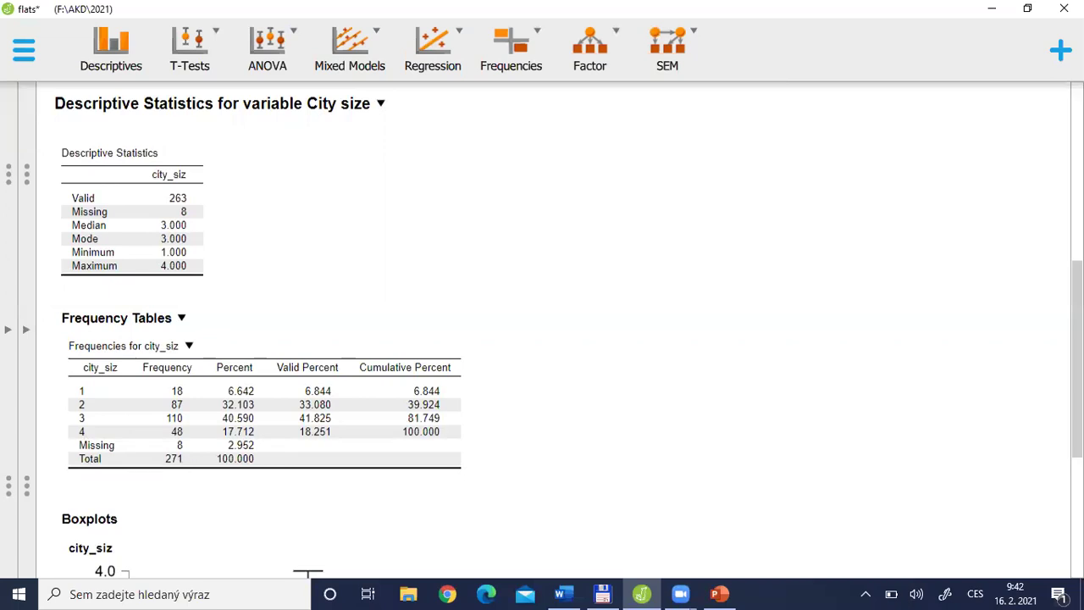
scroll(542, 330, down, 3)
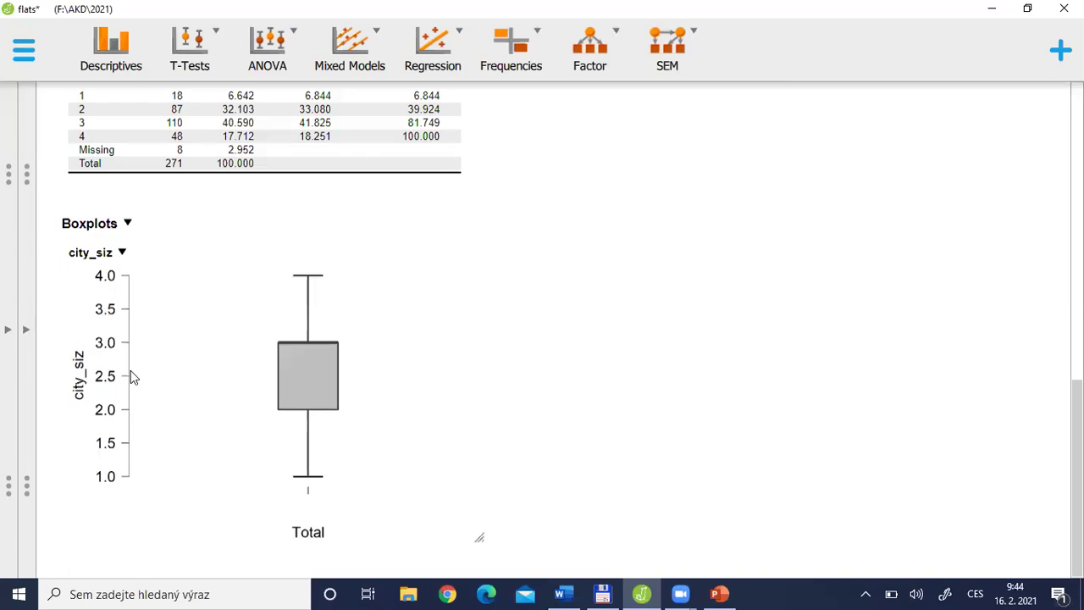
key(alt+Tab)
key(alt+Tab)
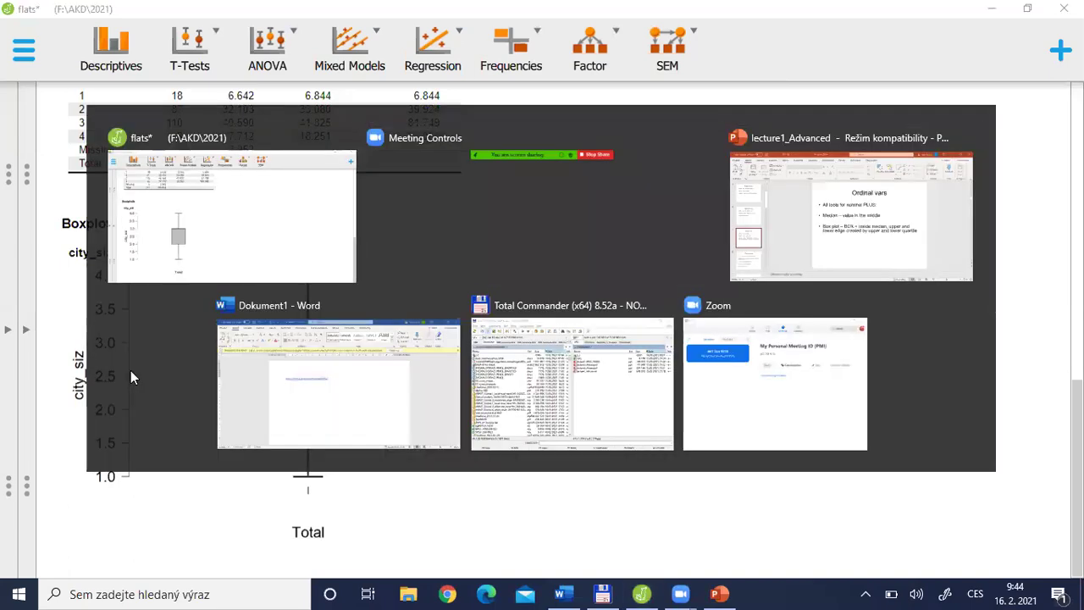
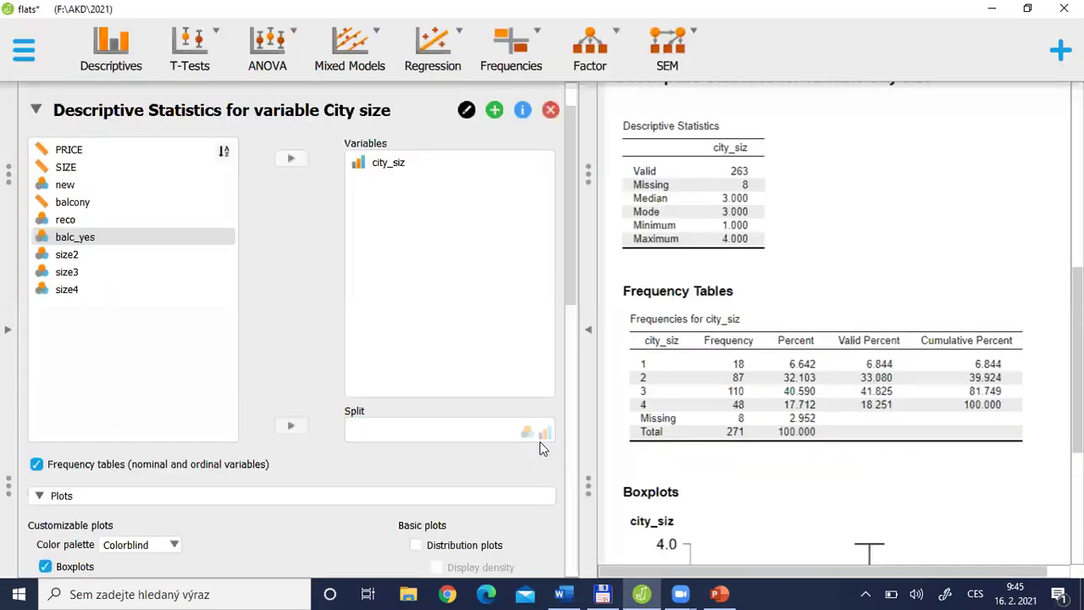
Step: Review the value labels of the variables new and city_siz in the data table
click(7, 339)
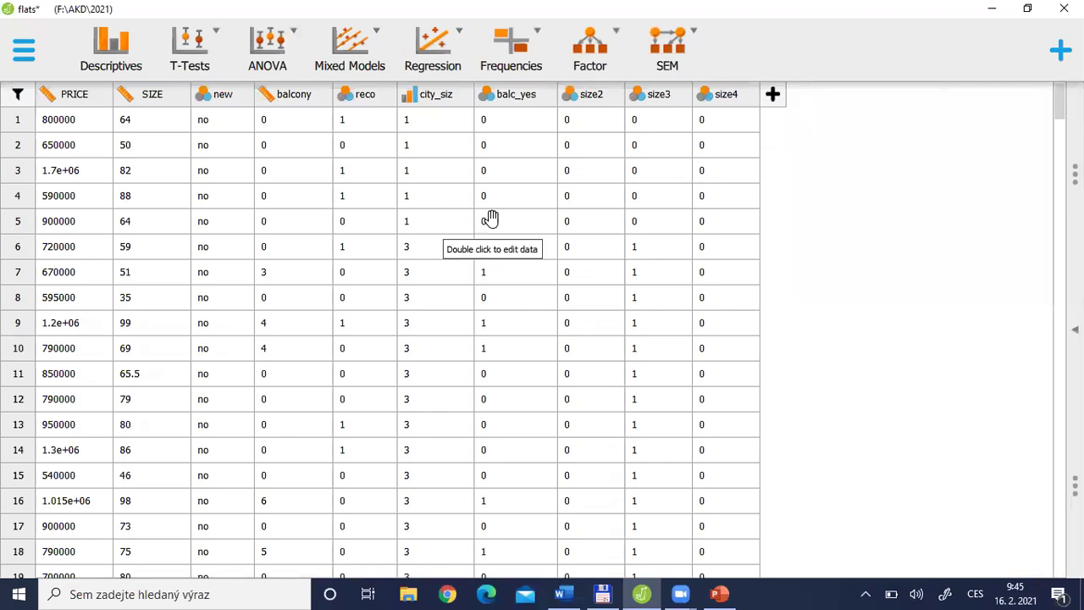
click(220, 95)
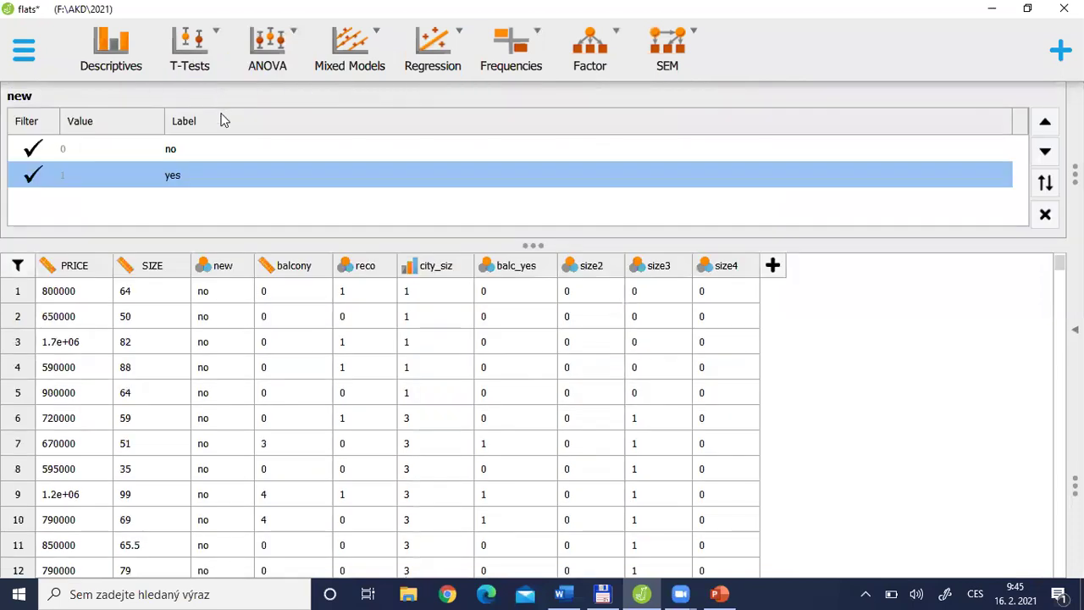
click(1043, 216)
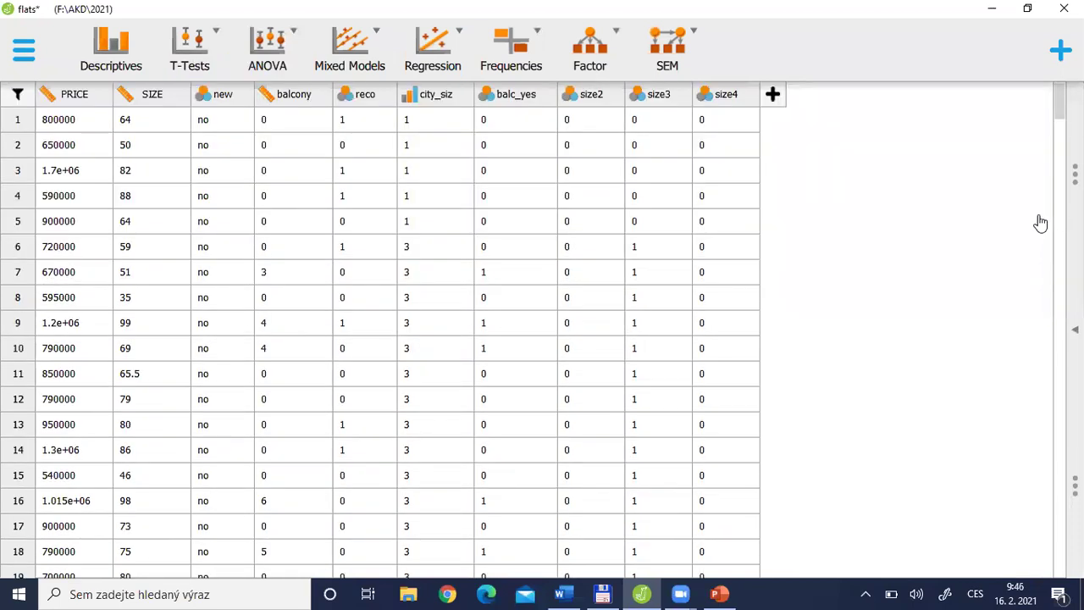
click(440, 100)
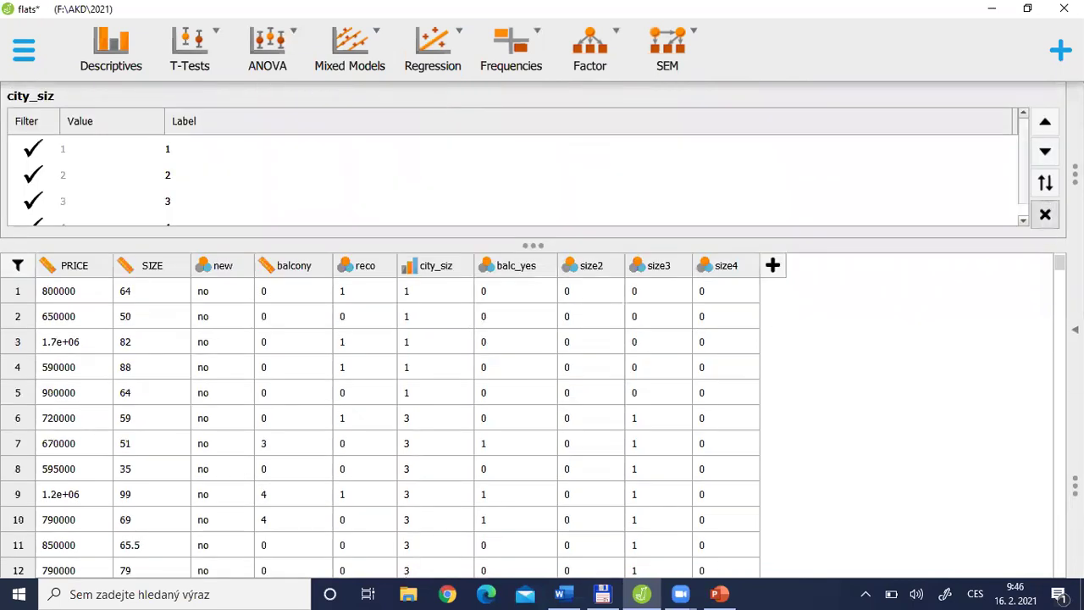
click(1045, 215)
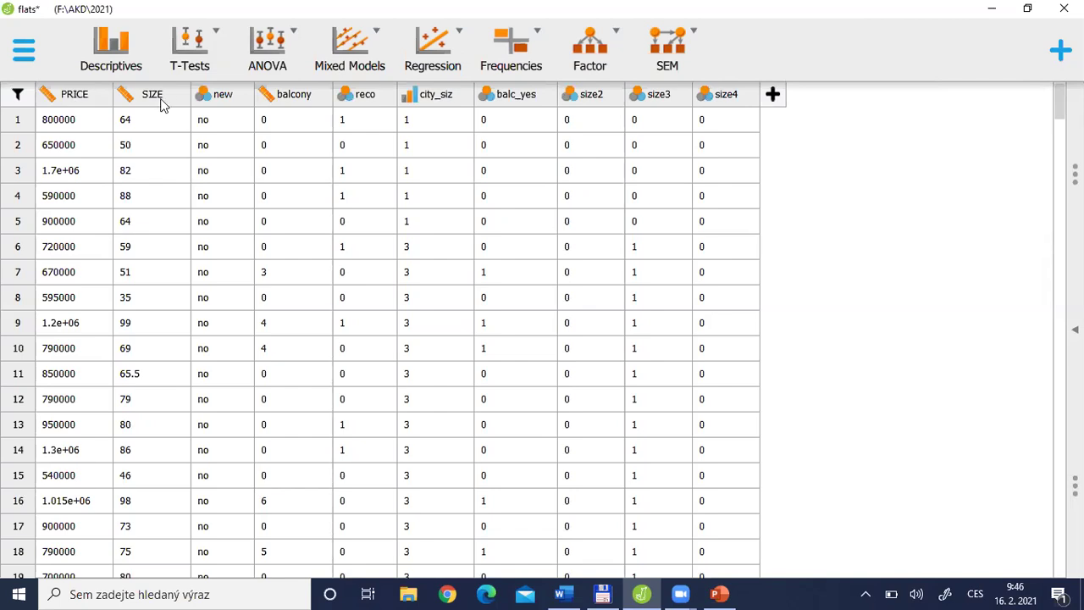
Step: Return to the analyses, collapse the City size analysis and add a new Descriptive Statistics analysis
click(1073, 328)
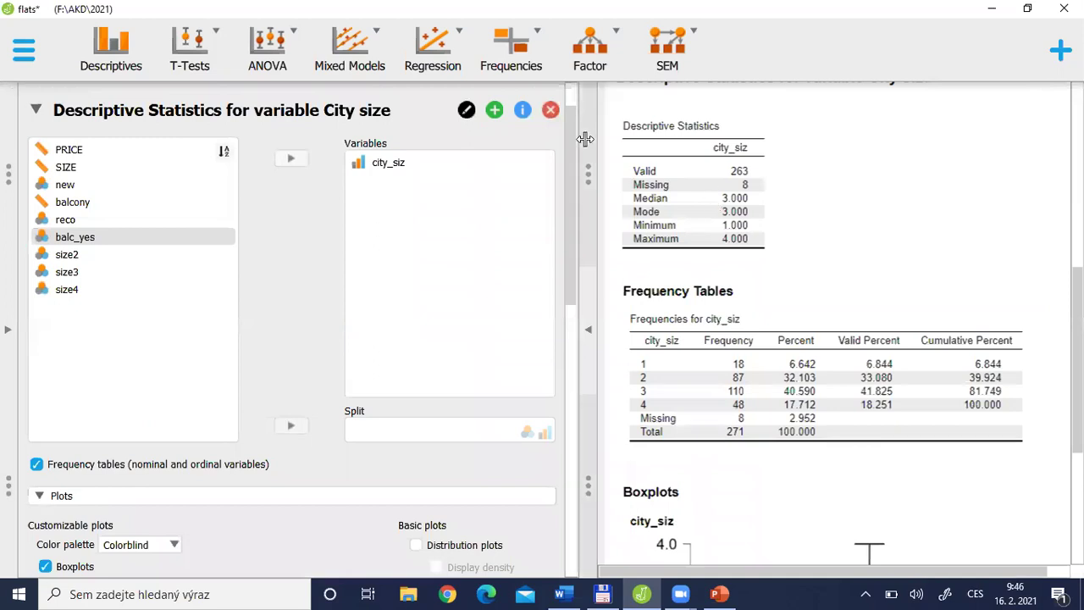
click(36, 111)
click(111, 61)
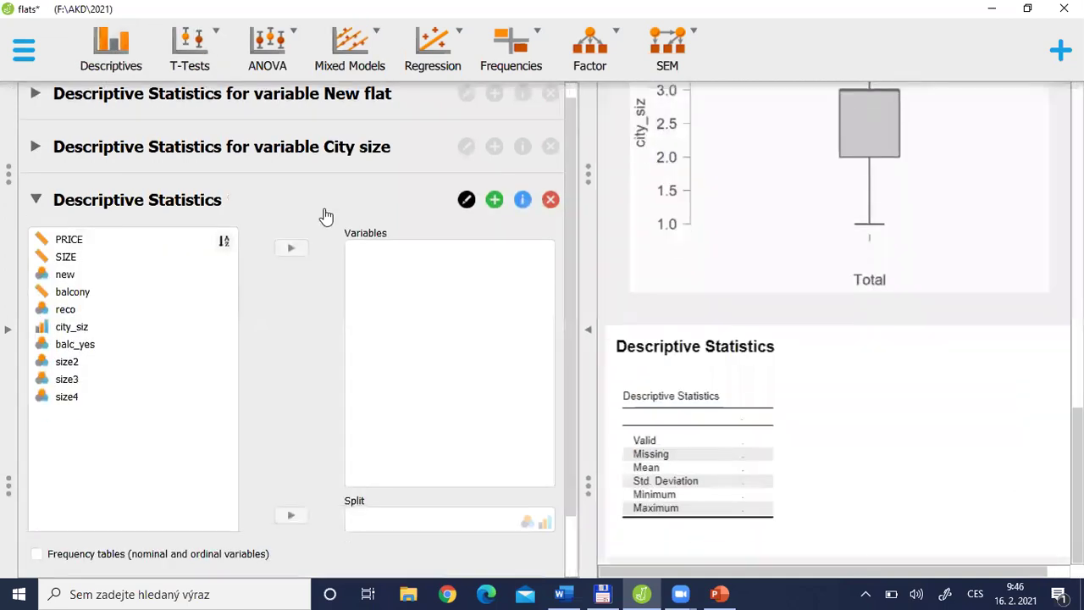
Step: Rename the new analysis as "Descriptive Statistics for Prices of flats"
click(466, 200)
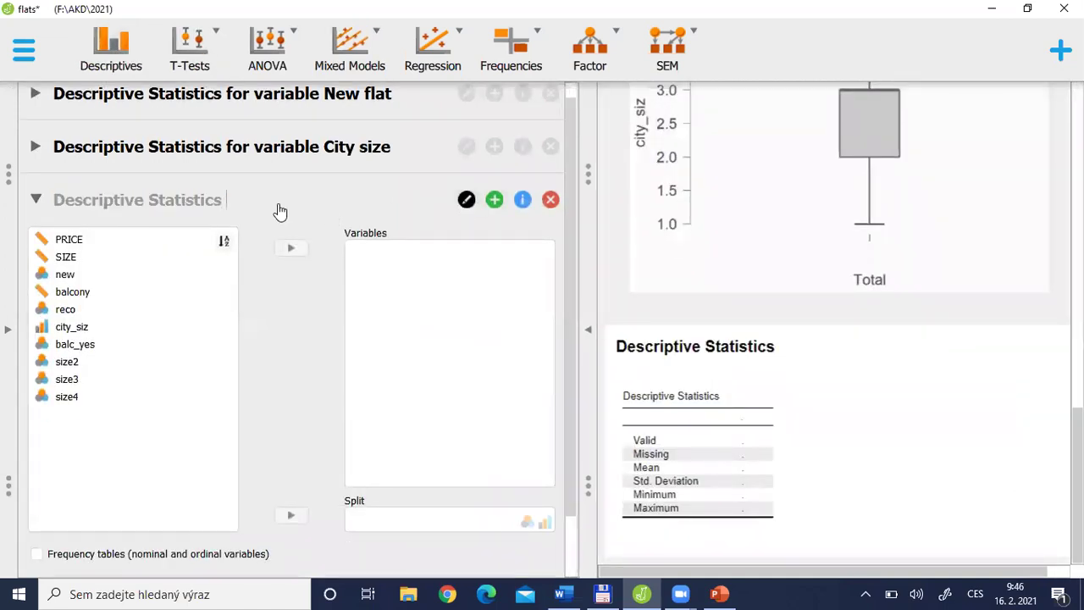
text(fir)
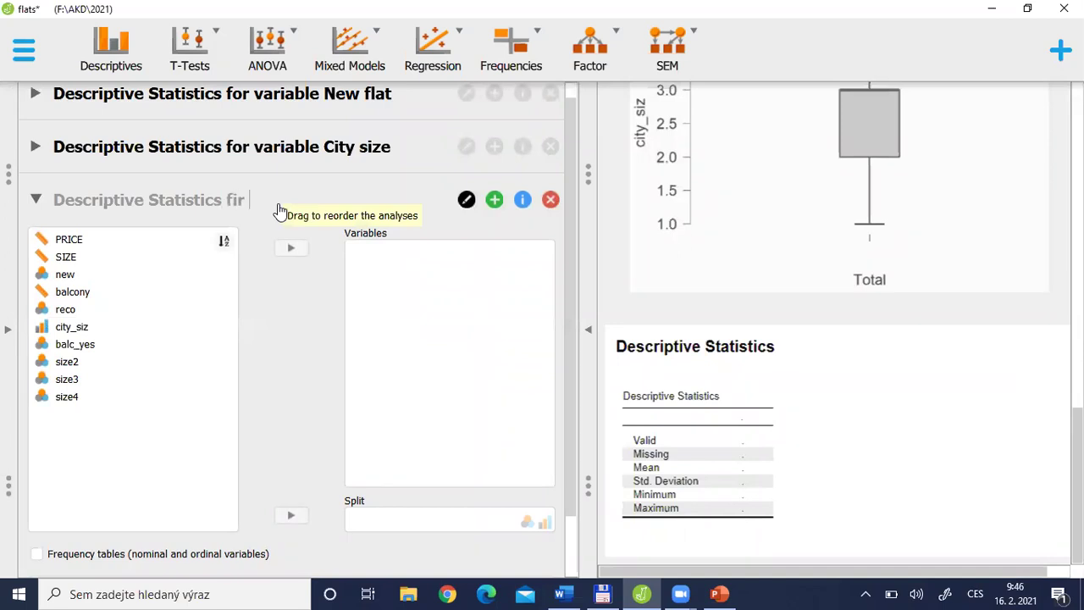
key(BackSpace)
text(or P)
text(rices of)
text( fltas)
key(BackSpace)
key(BackSpace)
key(BackSpace)
key(BackSpace)
text(a)
key(BackSpace)
text(lats)
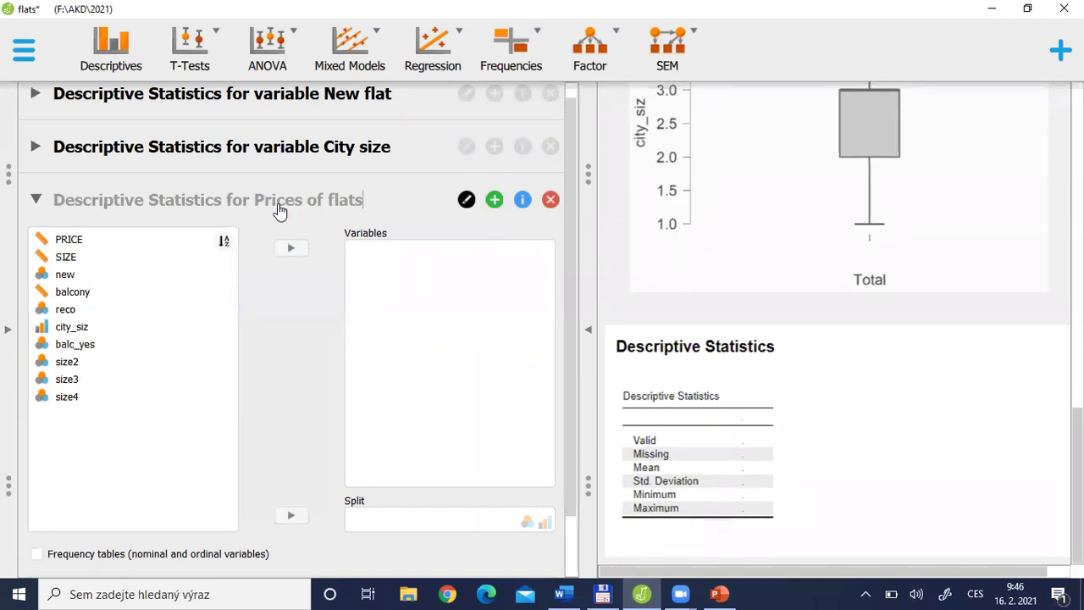
key(Return)
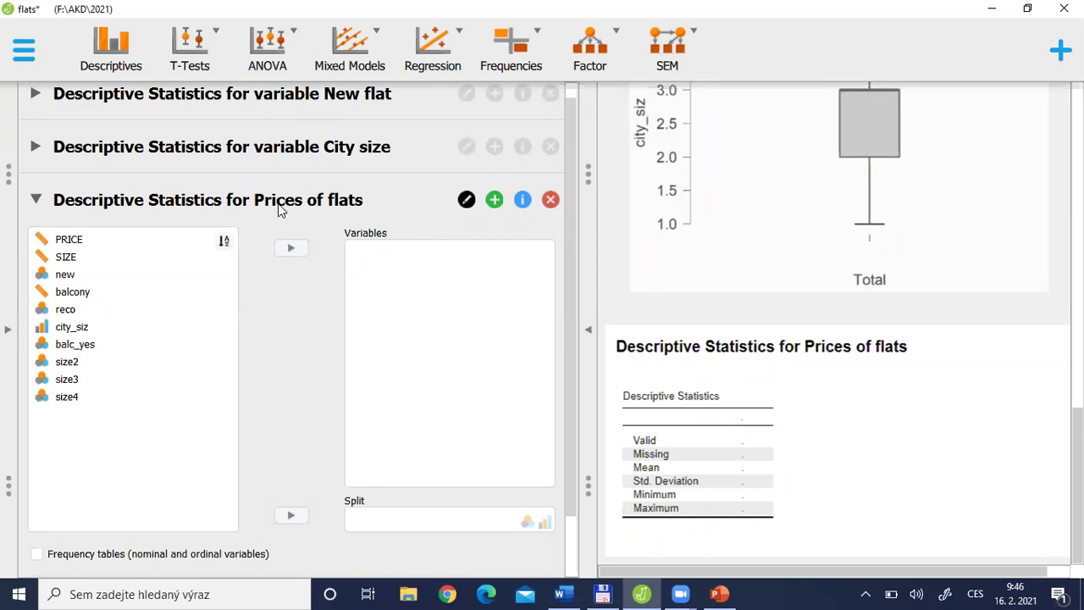
Step: Review the central tendency, dispersion and distribution statistics offered for the Prices of flats analysis
scroll(570, 326, down, 2)
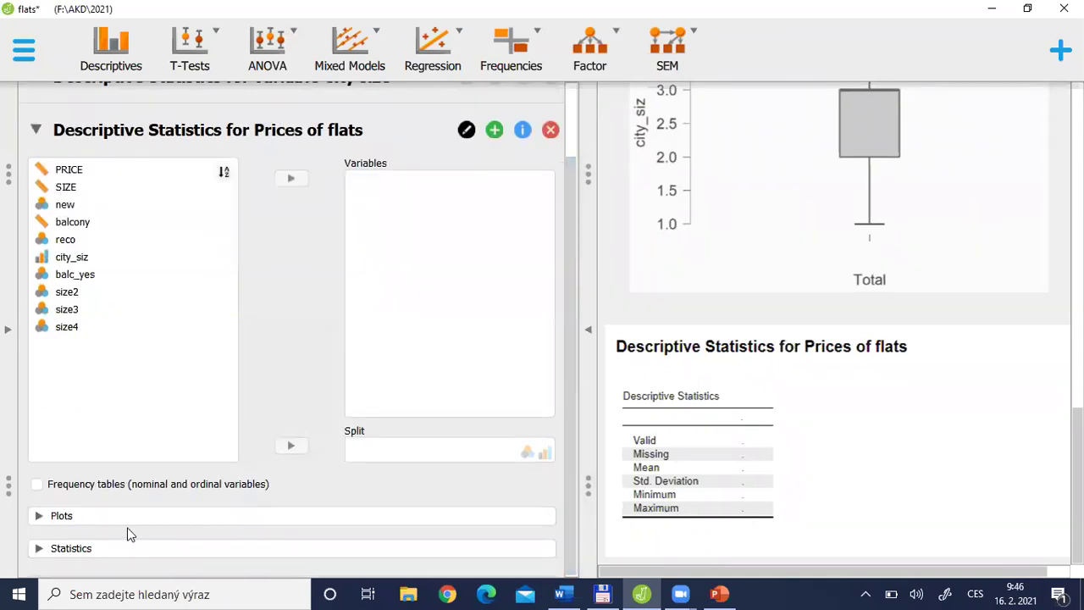
click(73, 549)
drag(572, 364, 583, 554)
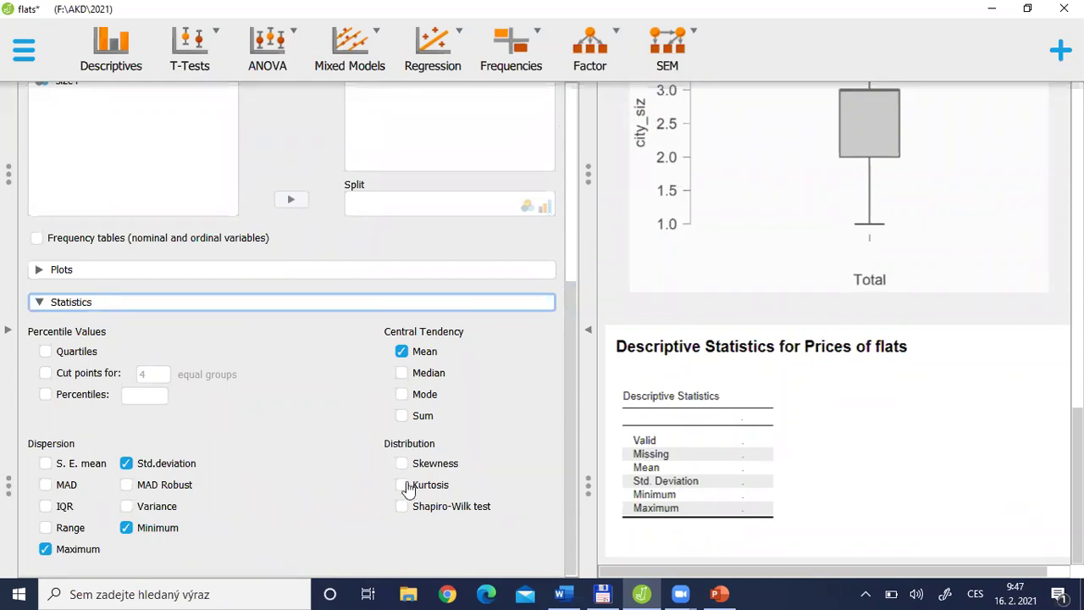
click(69, 302)
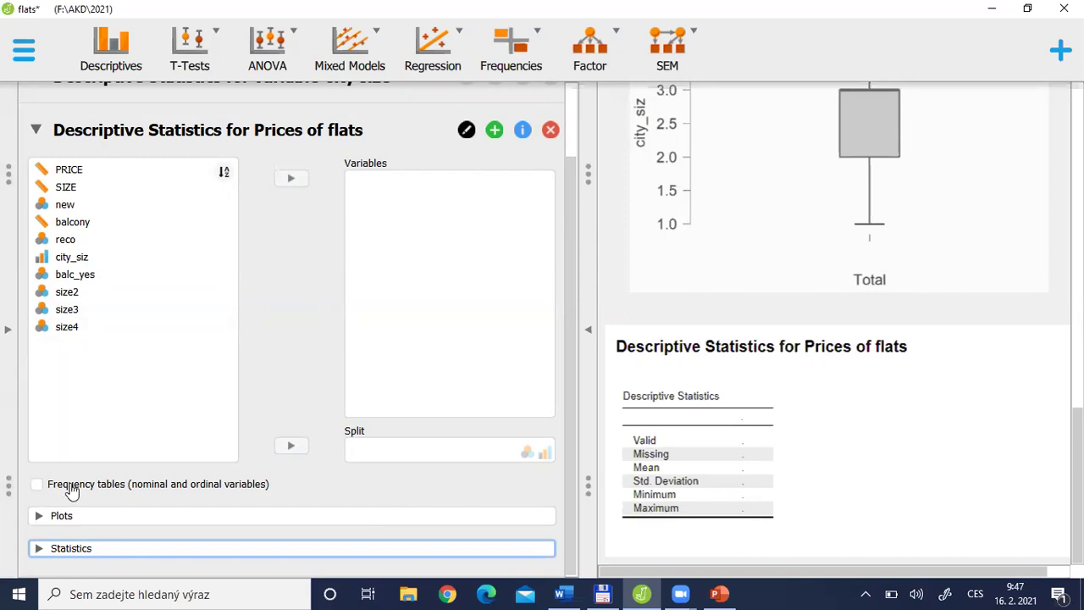
Step: Enable distribution plots and boxplots for the Prices of flats analysis
click(56, 516)
drag(567, 263, 569, 423)
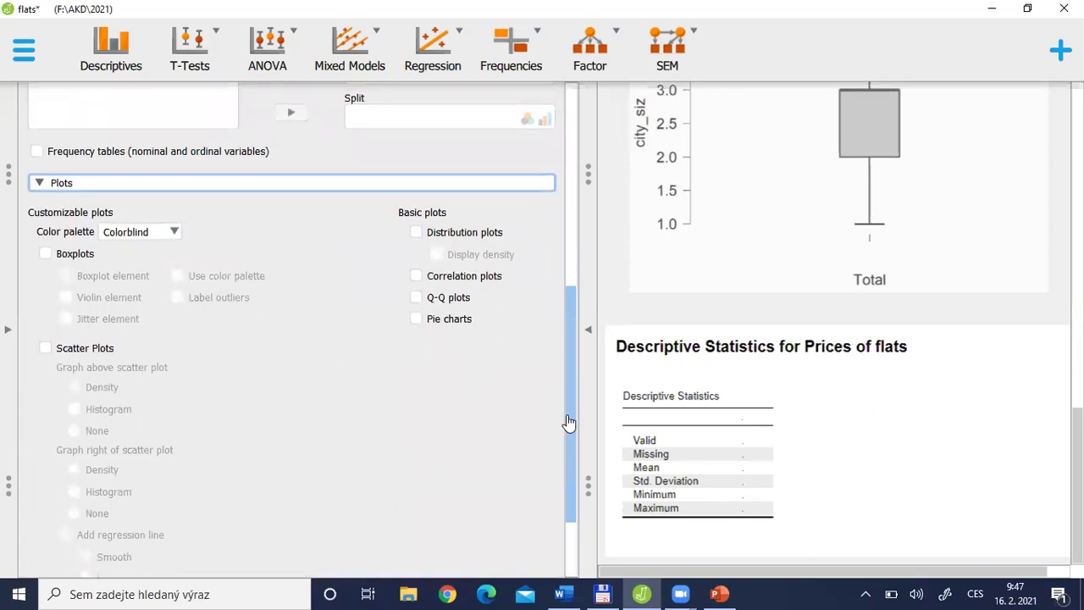
click(415, 235)
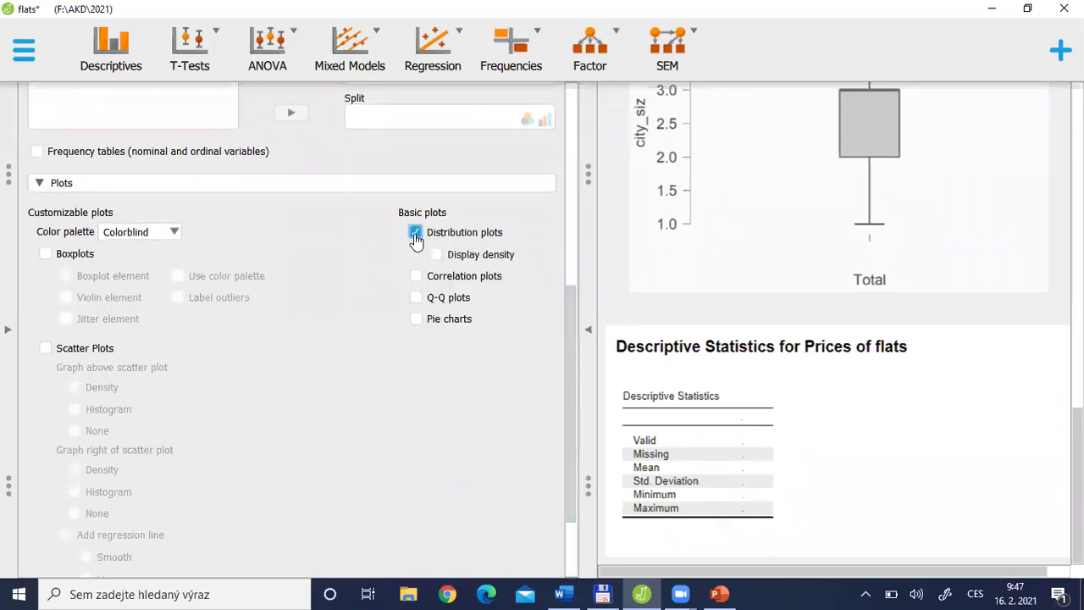
click(45, 255)
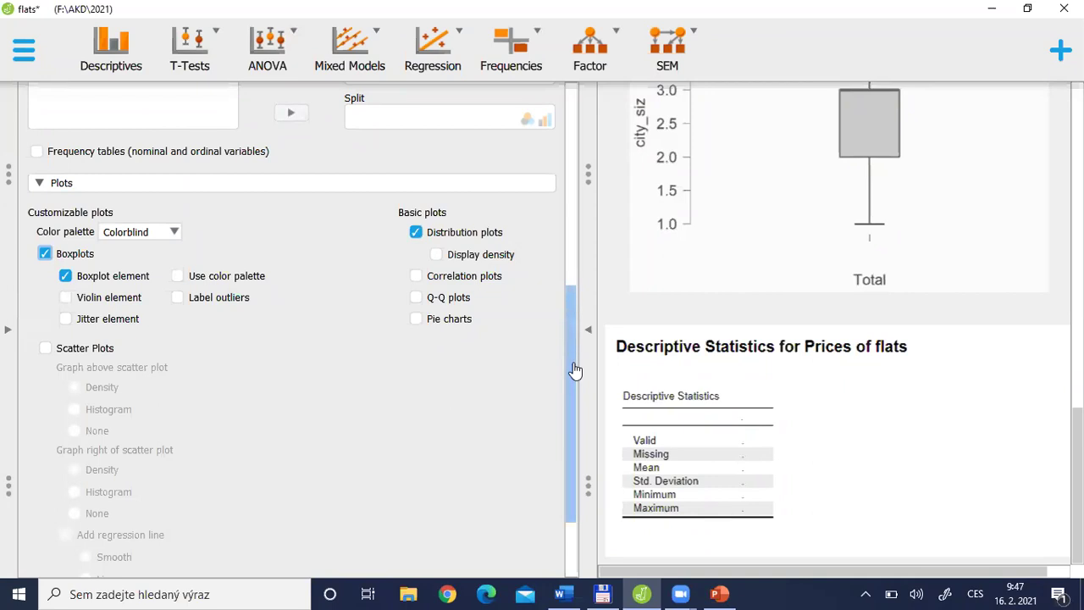
Step: Assign PRICE to the analysed variables of the Prices of flats analysis
drag(574, 370, 569, 170)
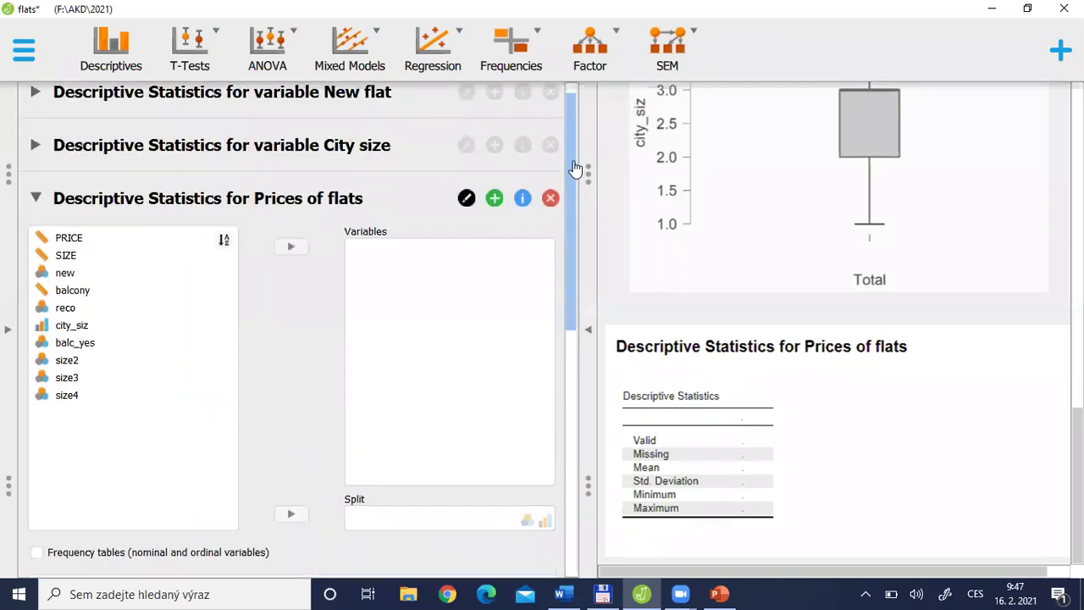
click(98, 245)
click(291, 249)
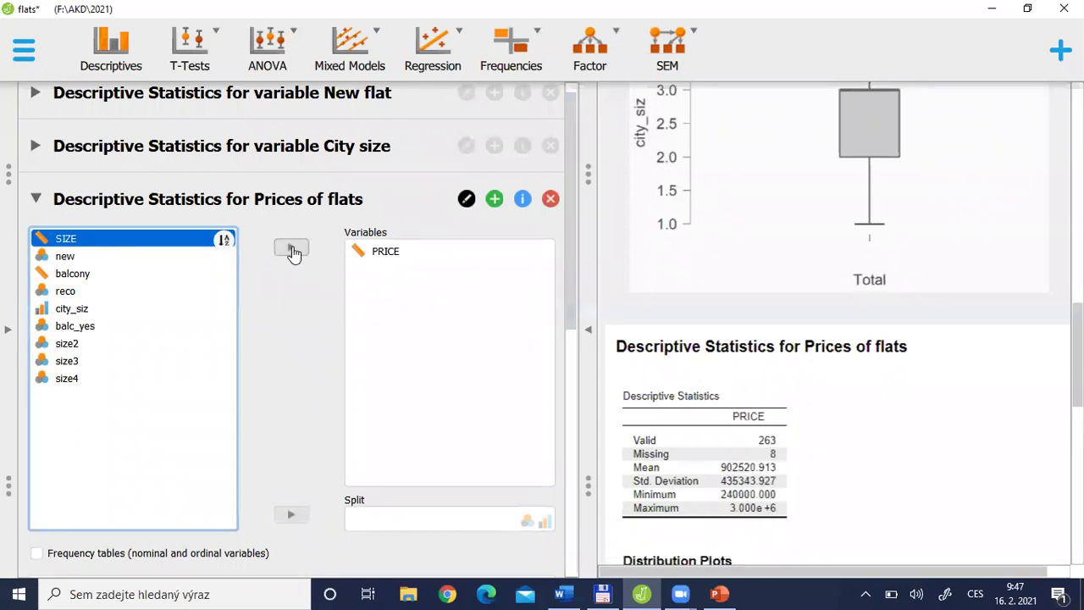
Step: Examine the descriptive statistics table, histogram and boxplot for PRICE in the results
drag(1077, 356, 1077, 414)
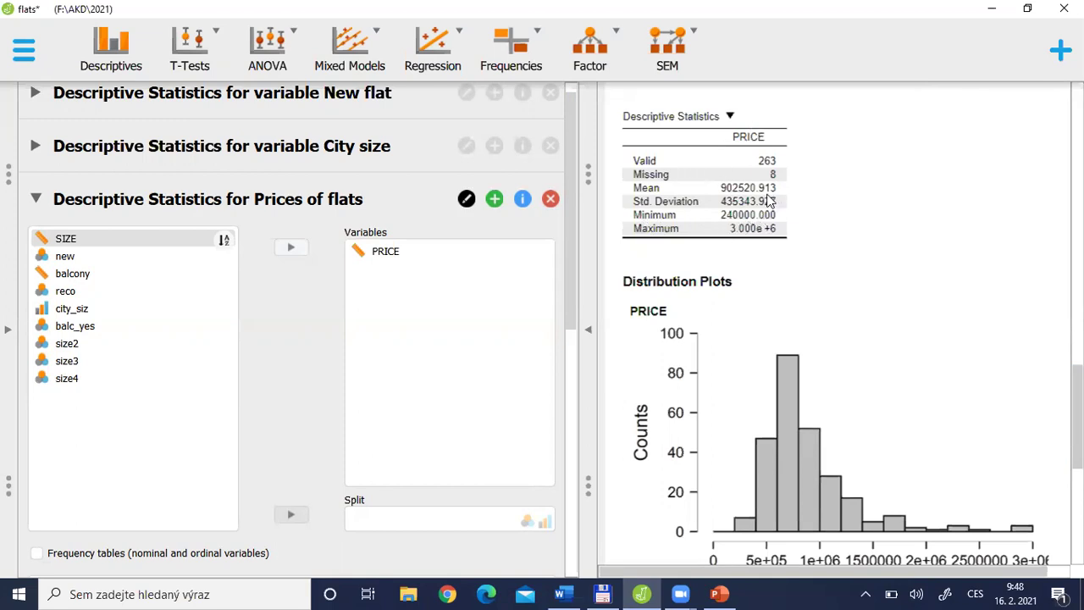
scroll(764, 246, down, 3)
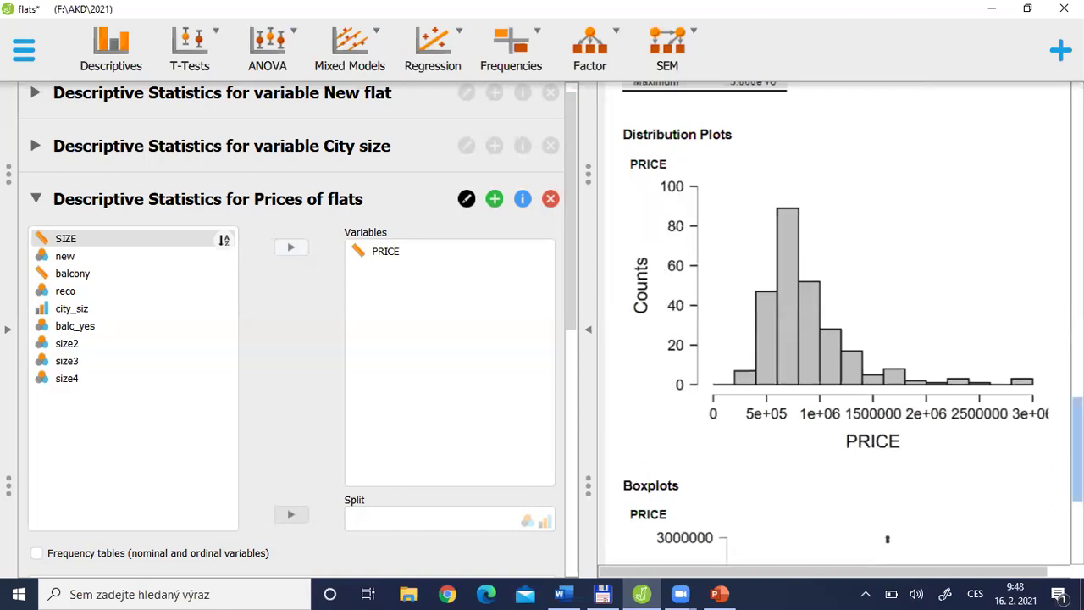
scroll(1077, 449, down, 3)
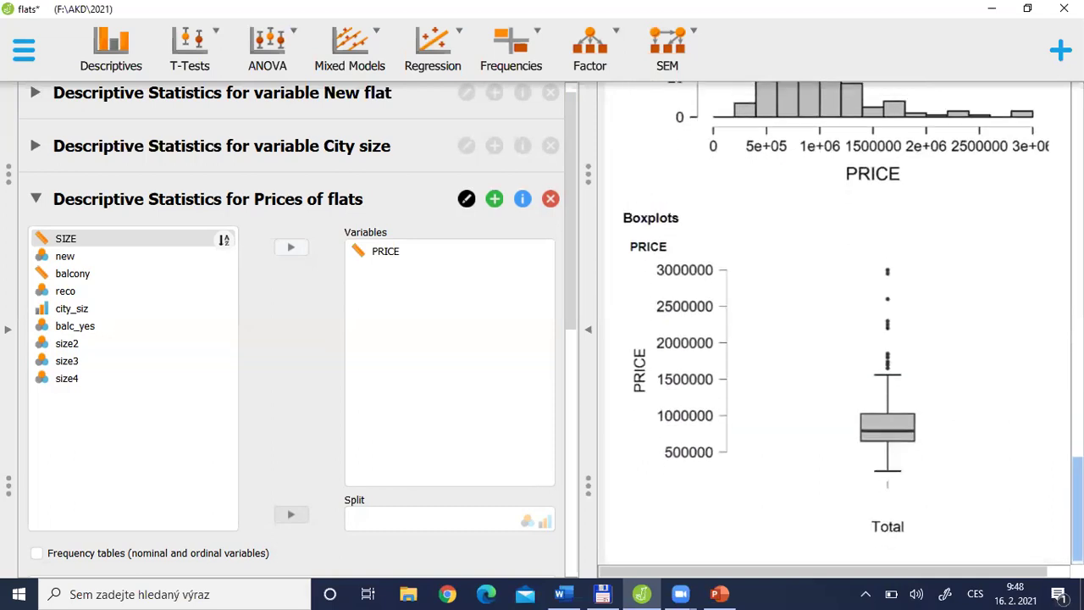
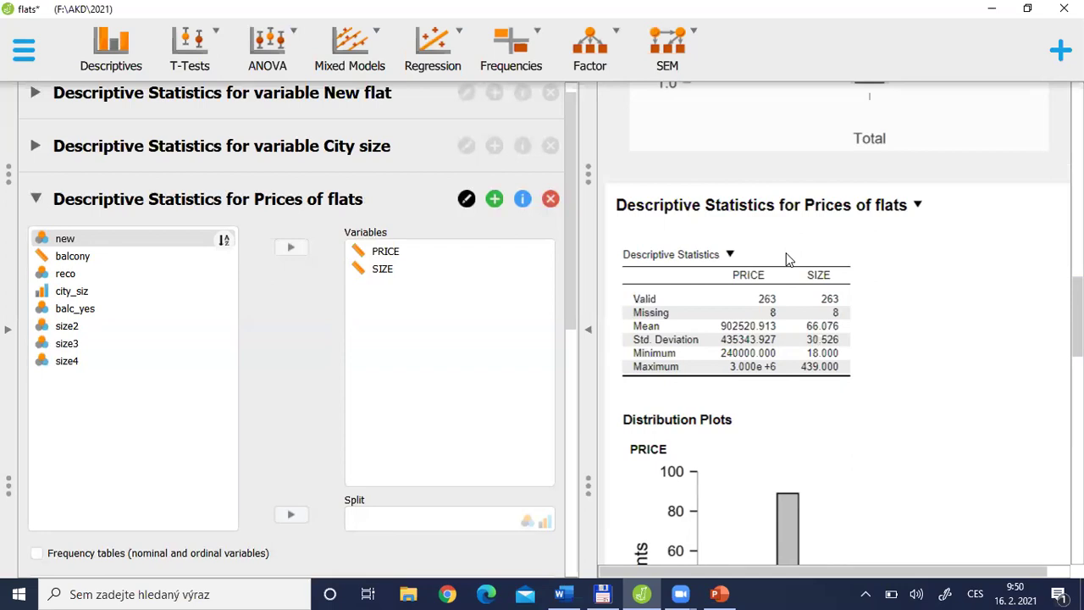
Step: Inspect the last rows of the data table for missing cases and compare them with the PRICE and SIZE statistics
click(6, 338)
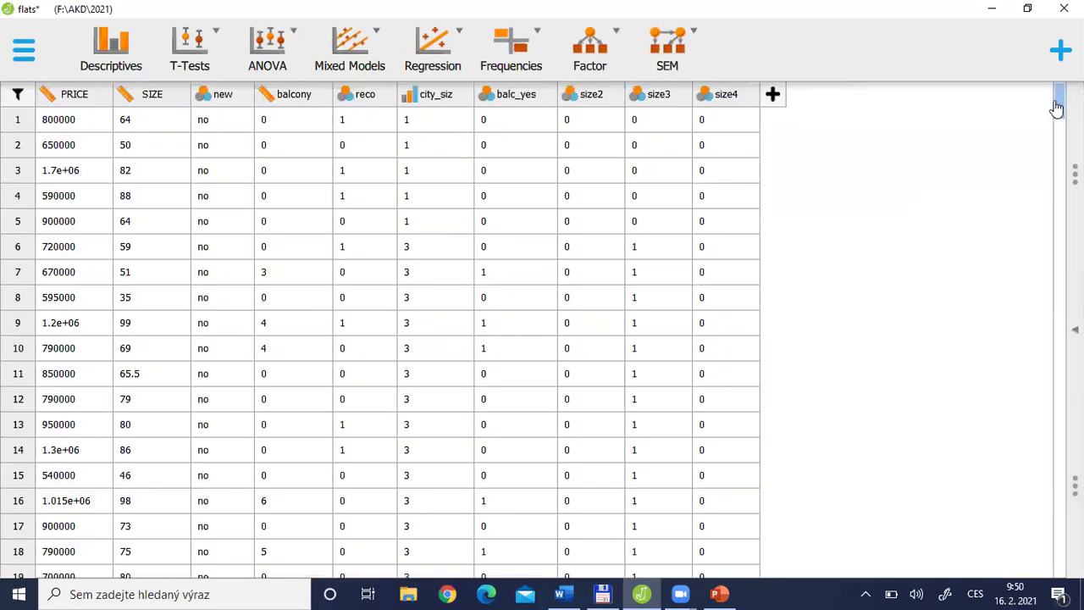
drag(1057, 107, 1058, 557)
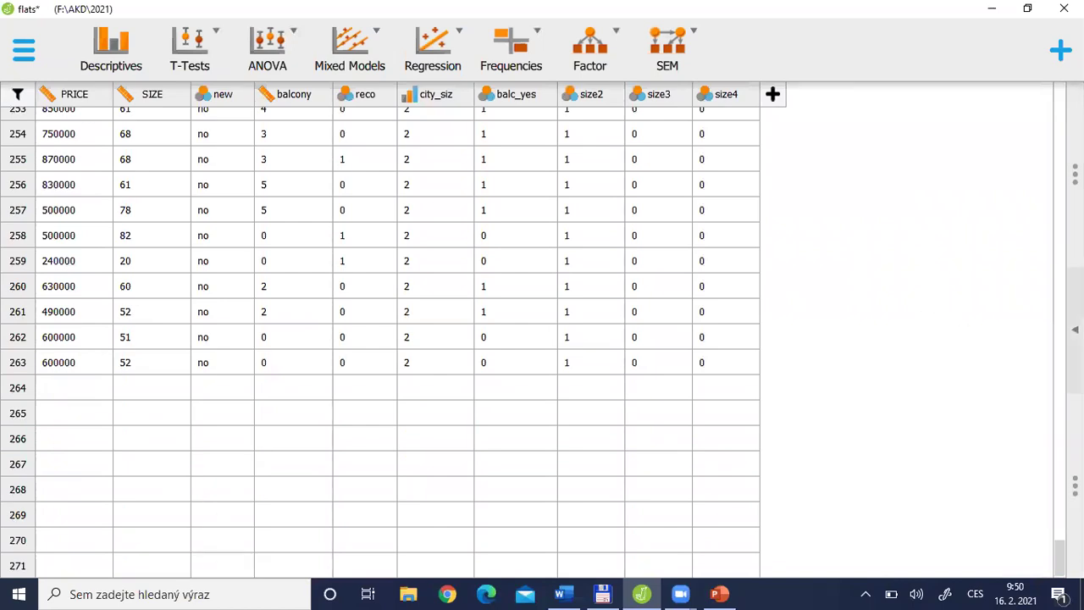
click(1074, 329)
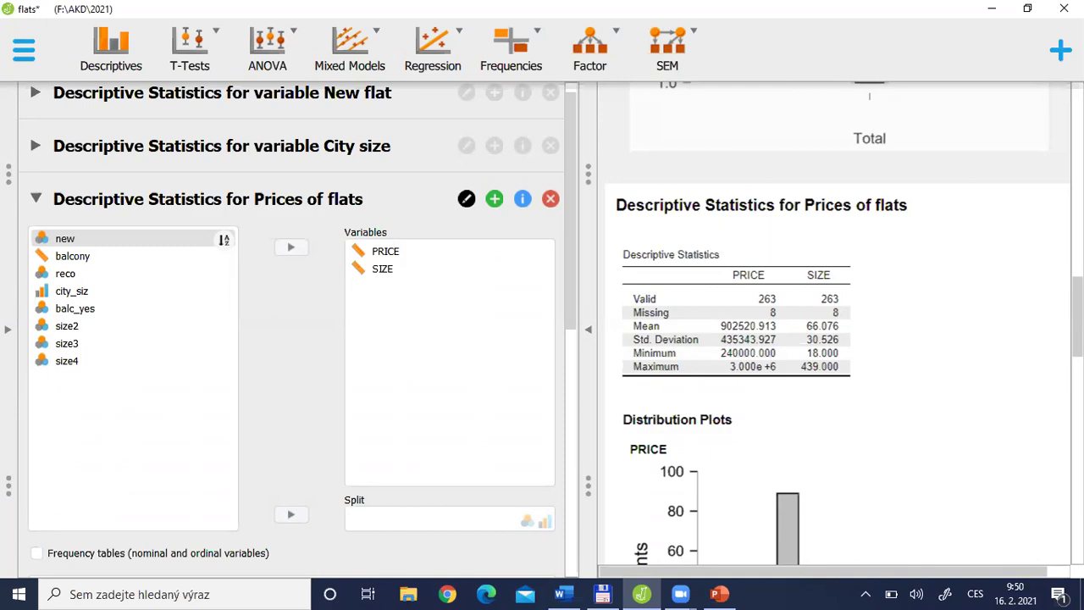
click(9, 330)
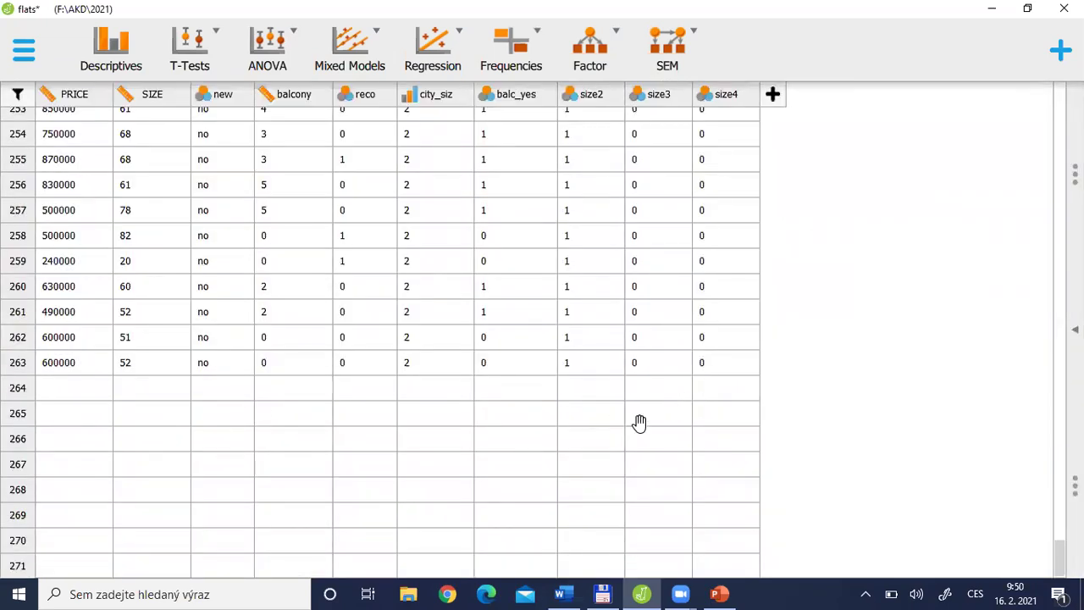
click(1058, 553)
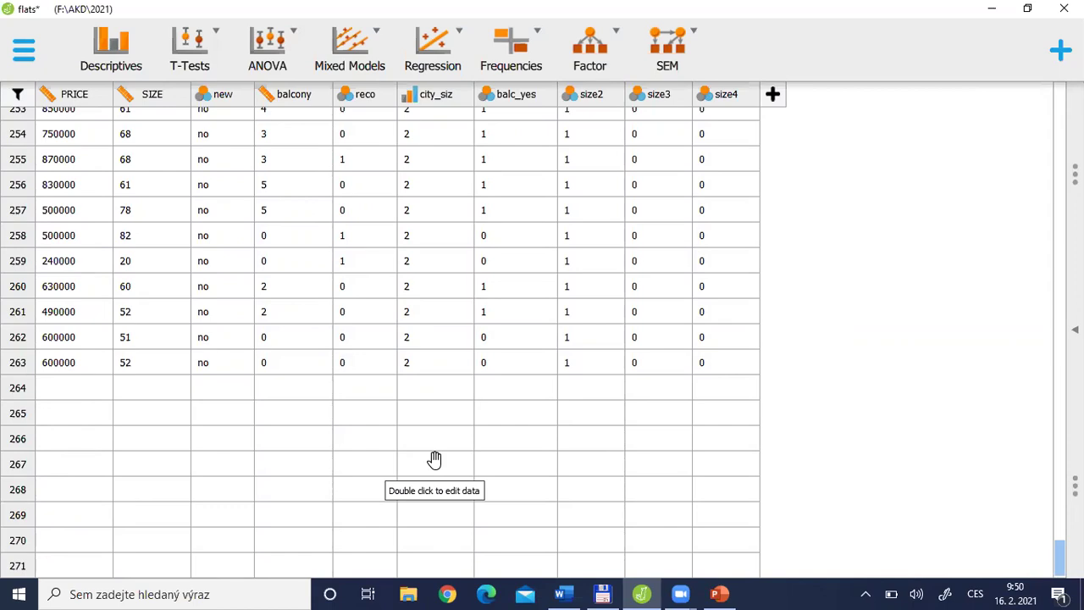
click(1074, 329)
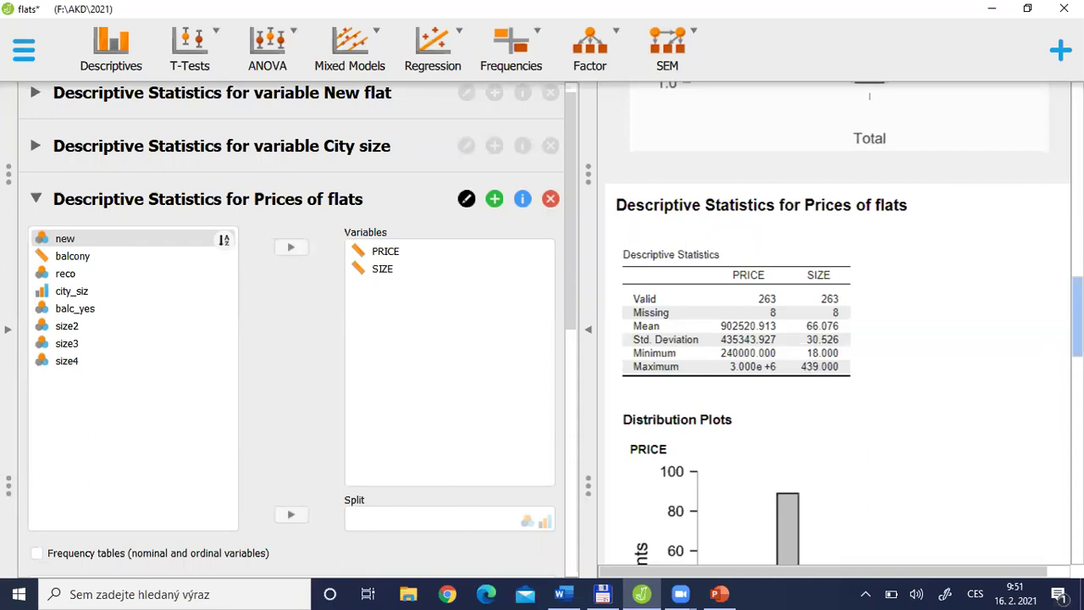
Step: Examine the SIZE histogram and boxplot, comparing them with the minimum and maximum in the descriptive statistics table
scroll(1077, 330, down, 3)
scroll(1077, 339, down, 8)
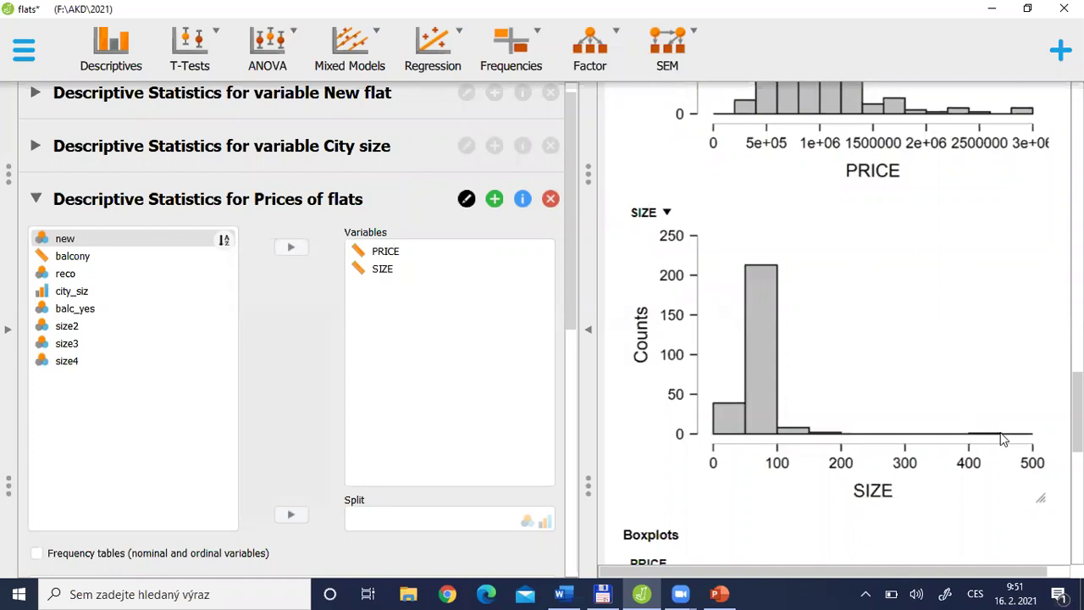
scroll(846, 373, up, 5)
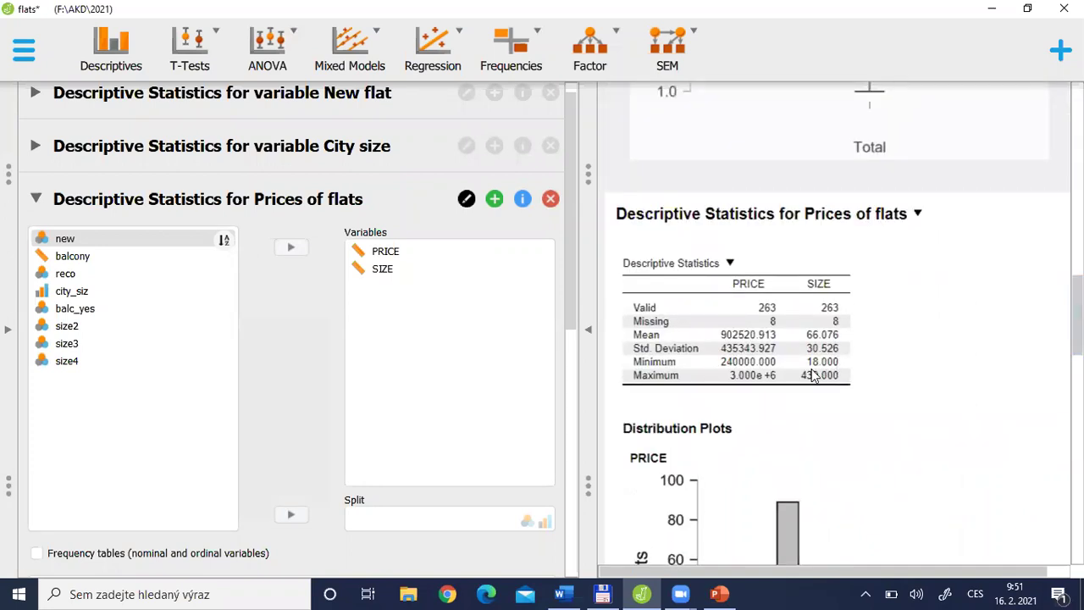
scroll(1077, 322, down, 3)
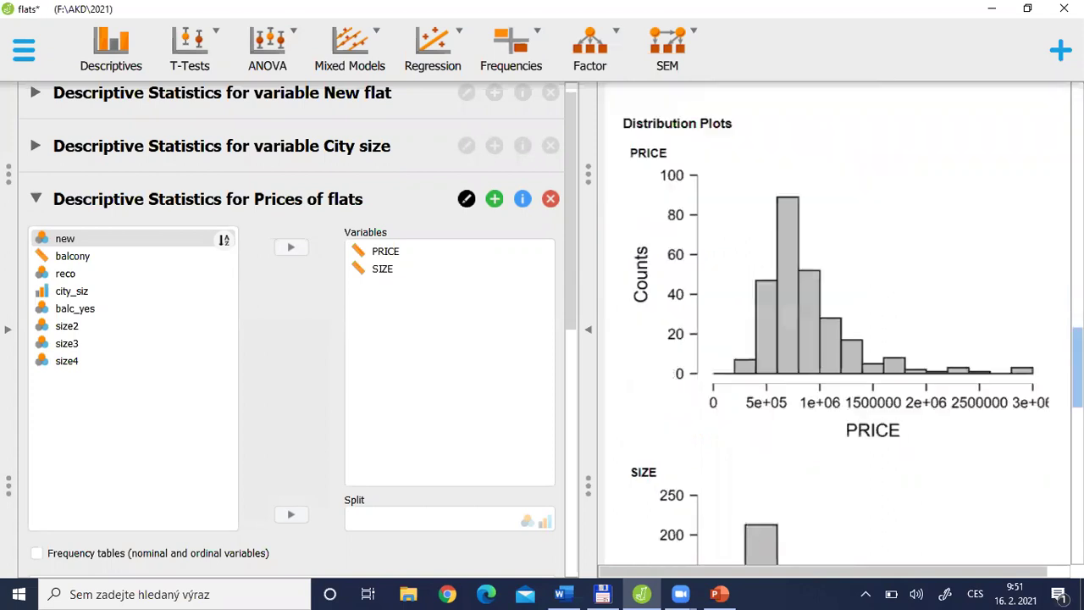
scroll(1077, 364, down, 8)
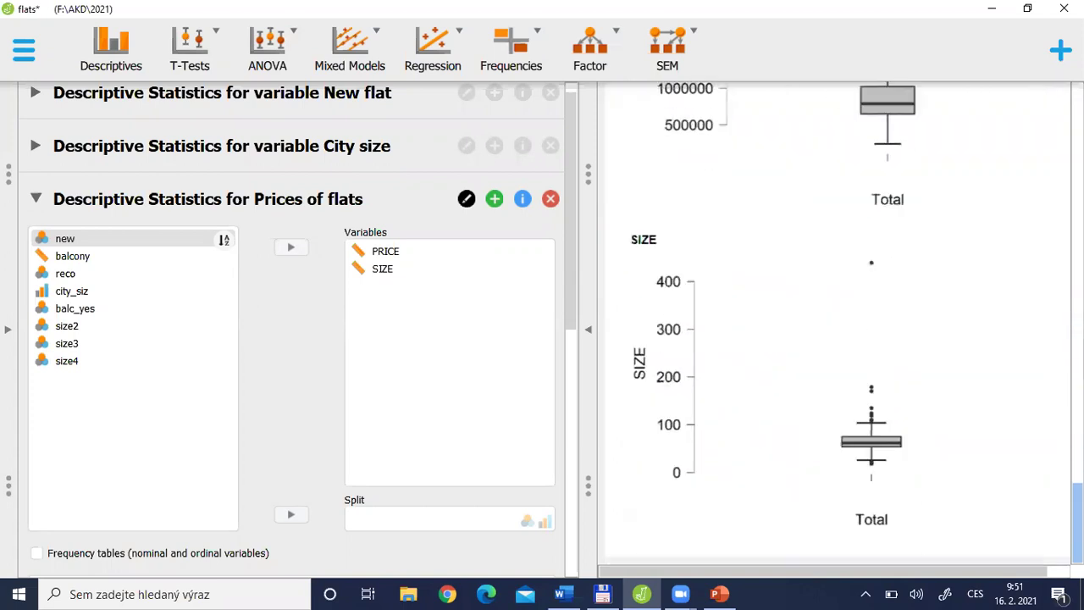
mouse_move(855, 466)
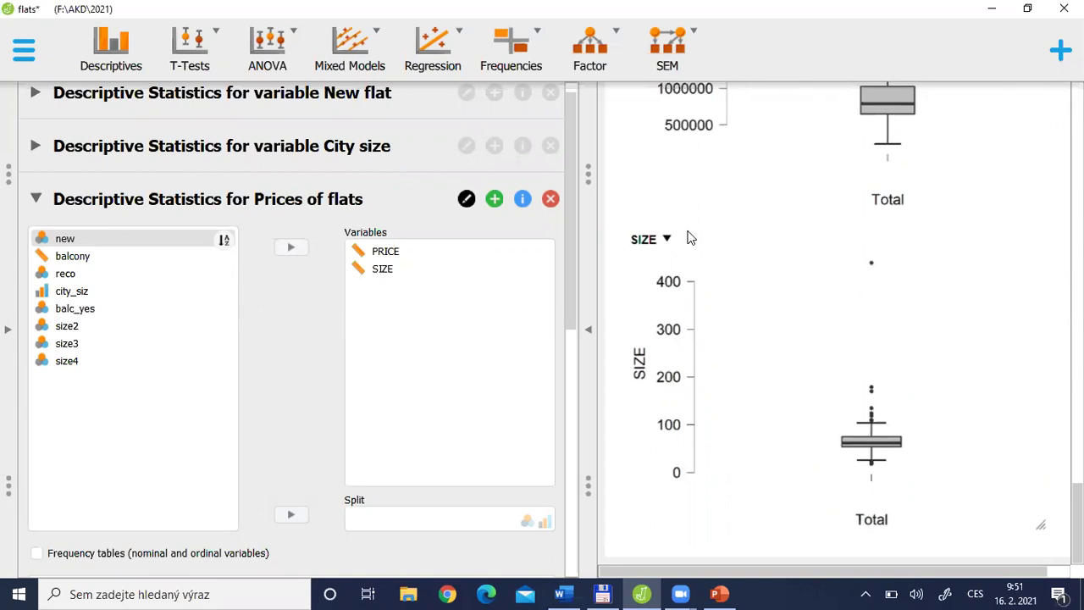
Step: Label the outliers in the boxplots and look up the most extreme SIZE outlier, row 155, in the data table
drag(573, 241, 587, 392)
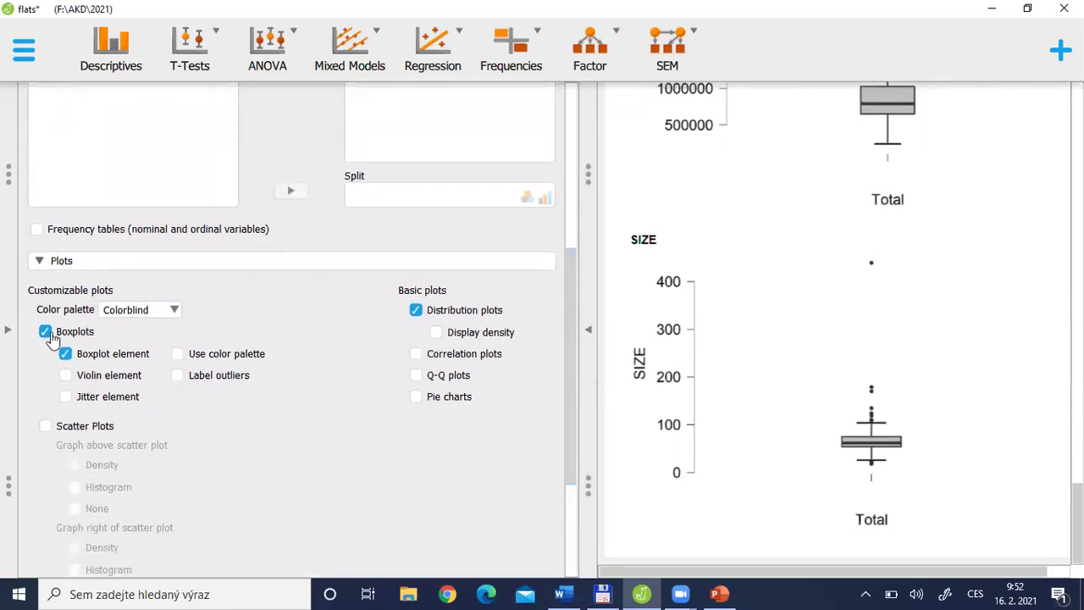
click(176, 376)
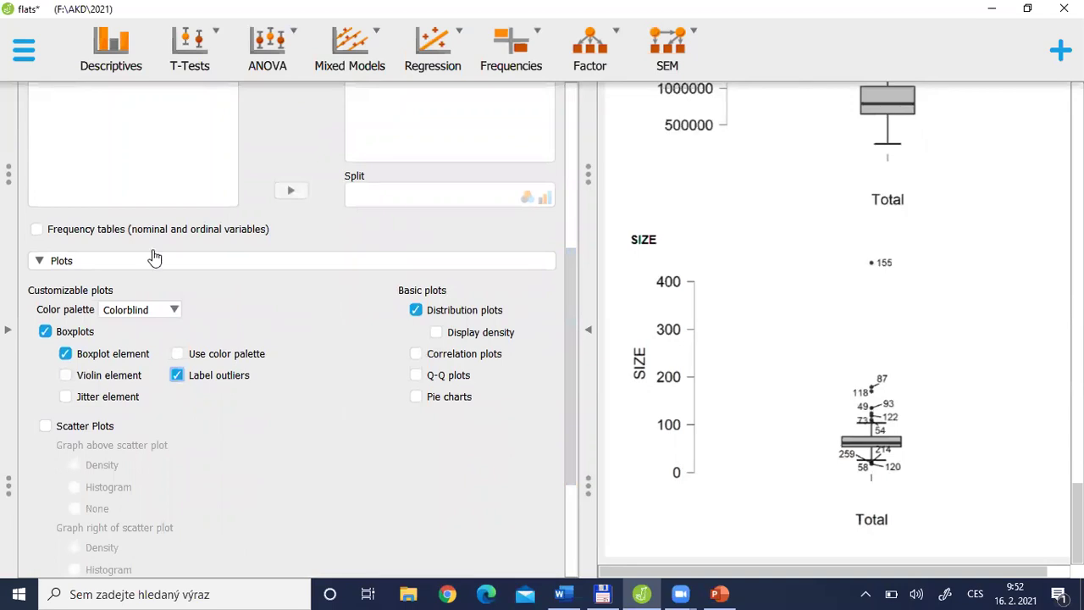
click(11, 330)
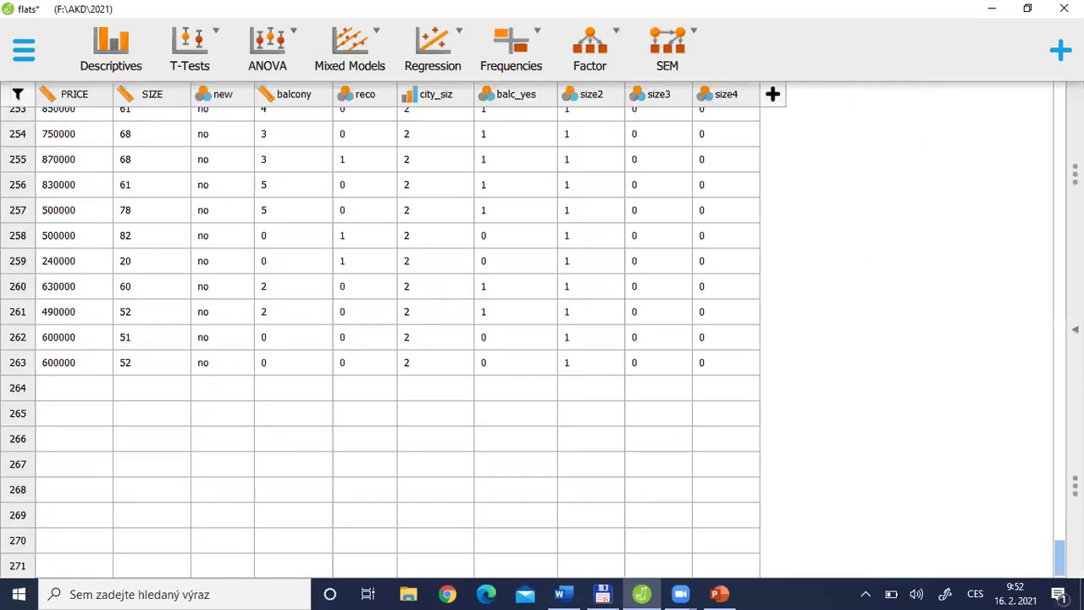
drag(1061, 554, 1060, 369)
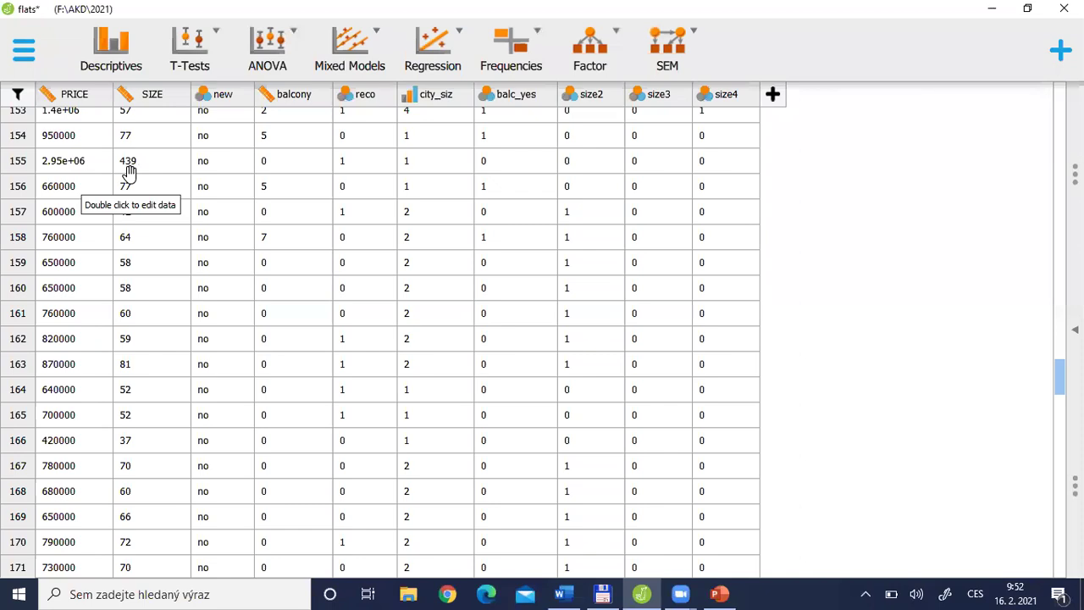
Step: Return to the analyses and collapse the plot options and the Prices of flats analysis
click(1074, 328)
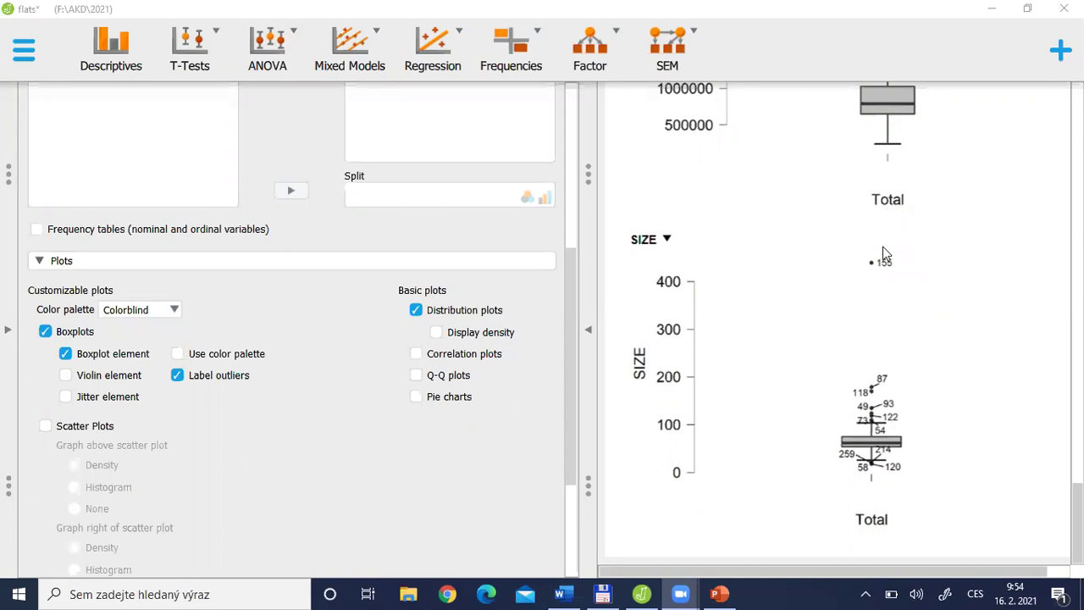
click(39, 260)
click(36, 130)
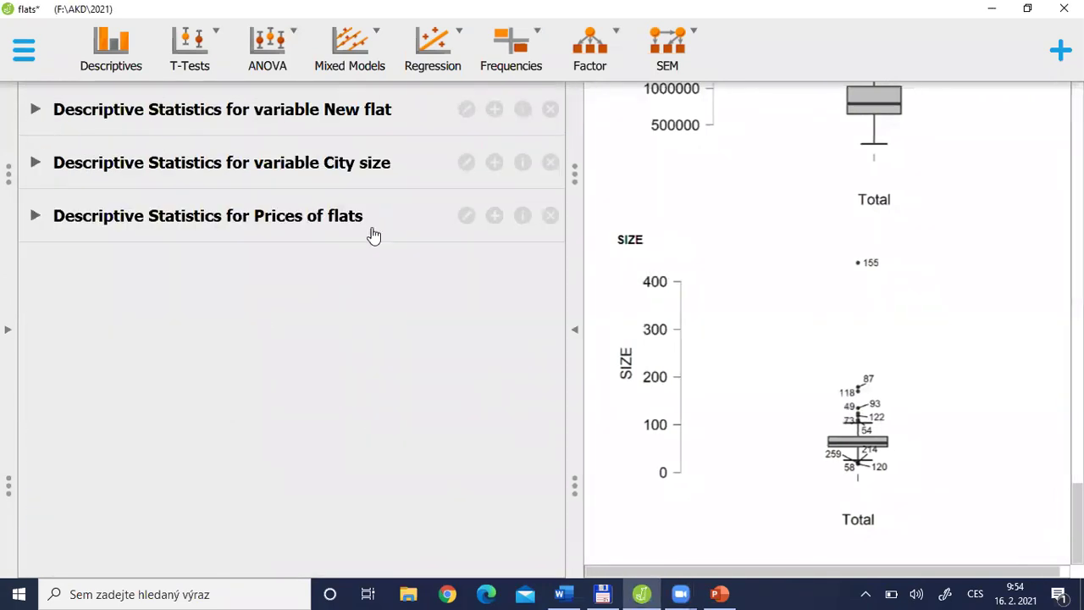
Step: Switch to the PowerPoint lecture, review the Cardinal vars slide and advance to the Data transformation slide
key(alt+Tab)
key(alt+Tab)
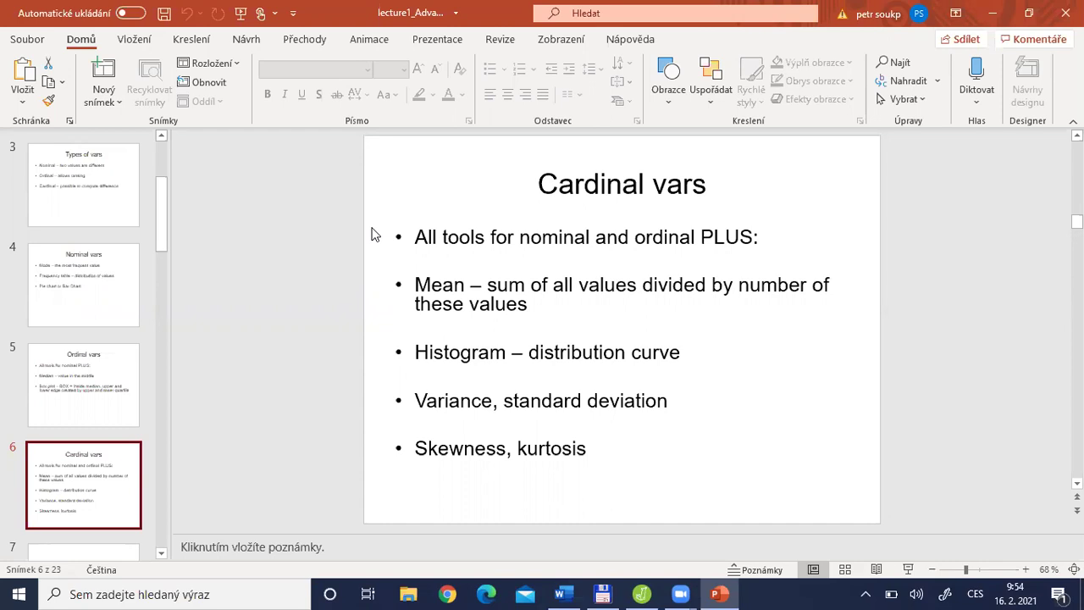
key(alt+Tab)
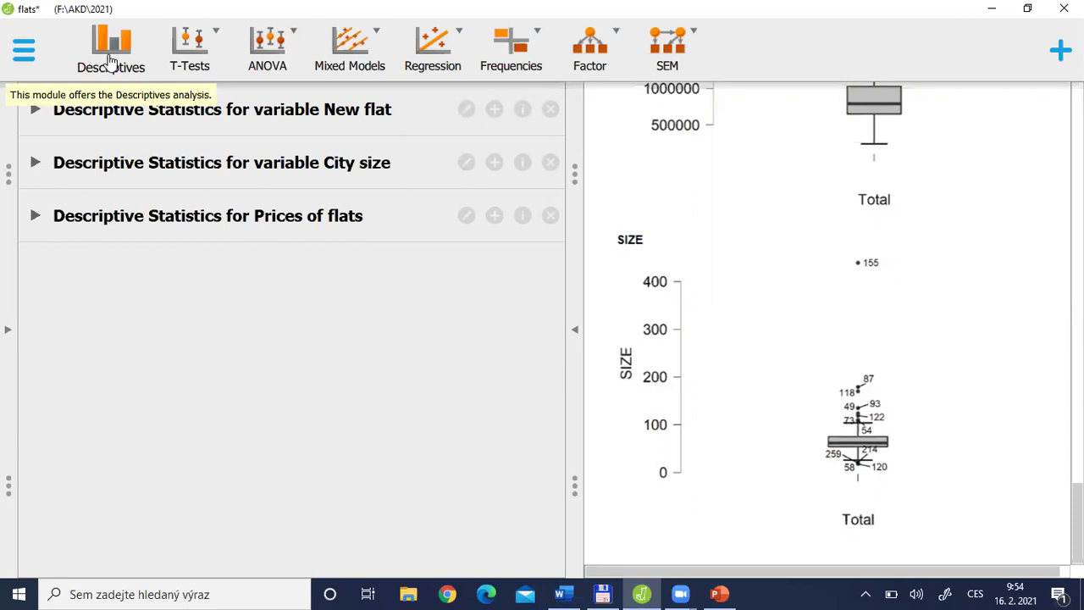
key(alt+Tab)
key(Down)
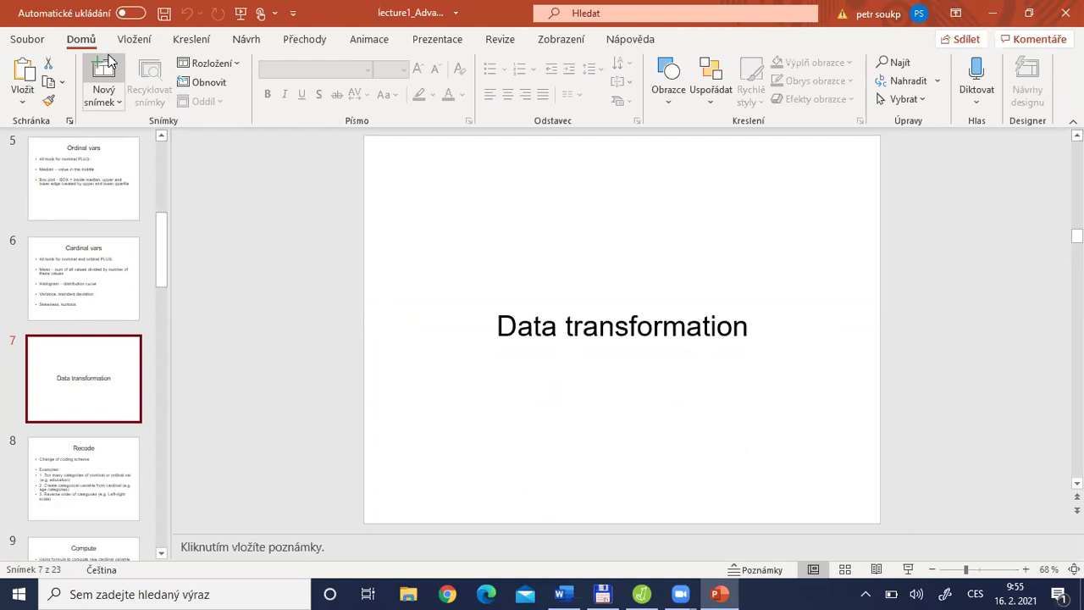
Step: Return to JASP and show the first rows of the flats data table
key(alt+Tab)
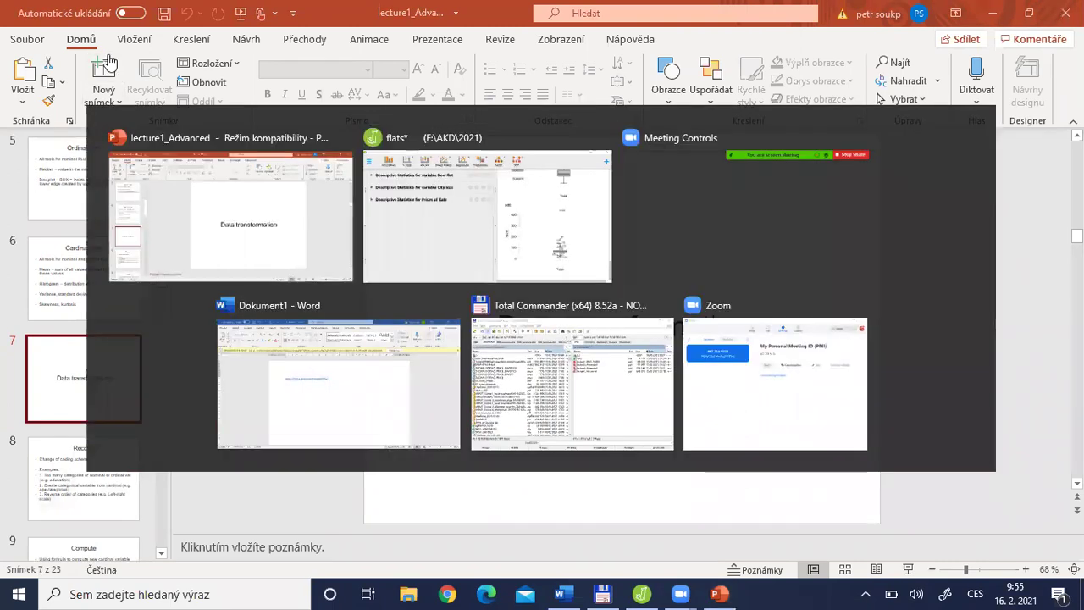
click(9, 330)
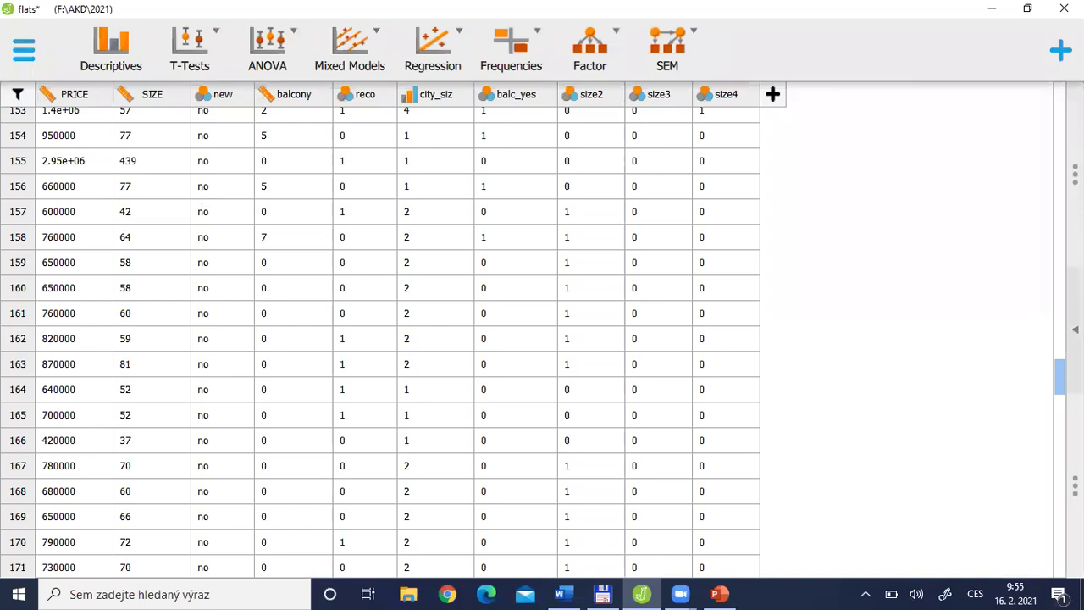
drag(1055, 375, 1052, 73)
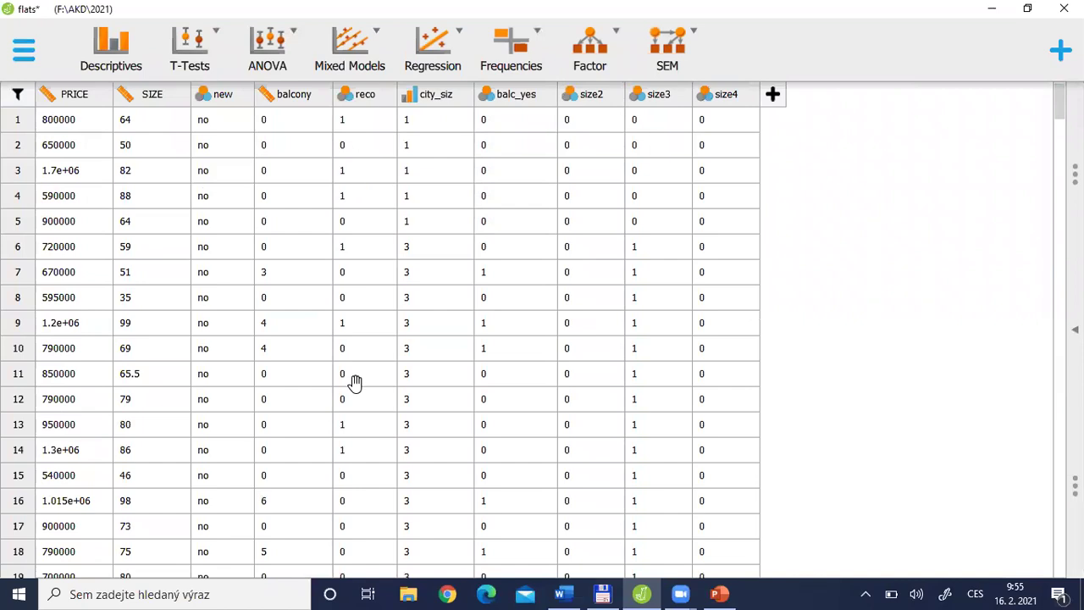
Step: Open the data_transformation_JASP document from the Downloads folder in Total Commander and correct its heading to "Data transformation in JASP"
click(602, 594)
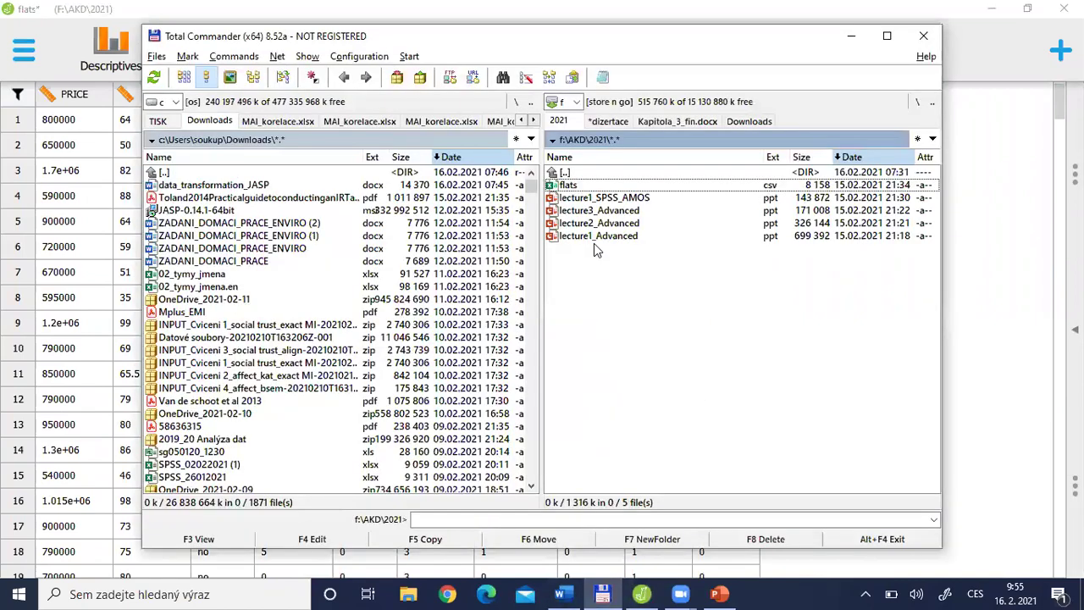
click(261, 184)
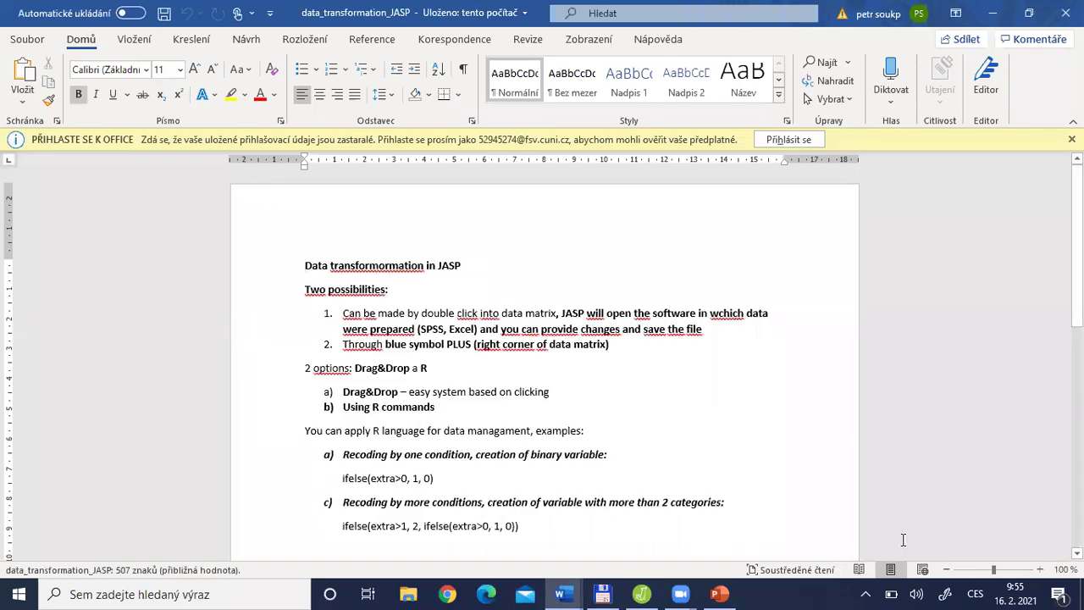
click(368, 265)
key(Delete)
key(Delete)
key(Delete)
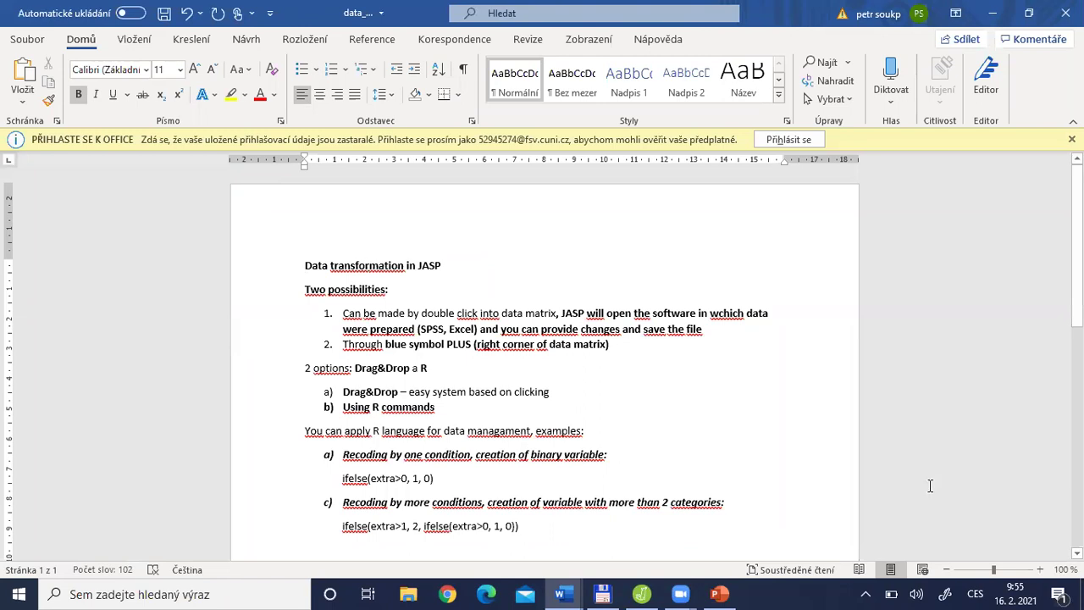
Step: Correct the misspelled "wchich" to "which" in the first numbered item under Two possibilities
click(1038, 570)
click(1038, 570)
click(1038, 570)
click(1038, 570)
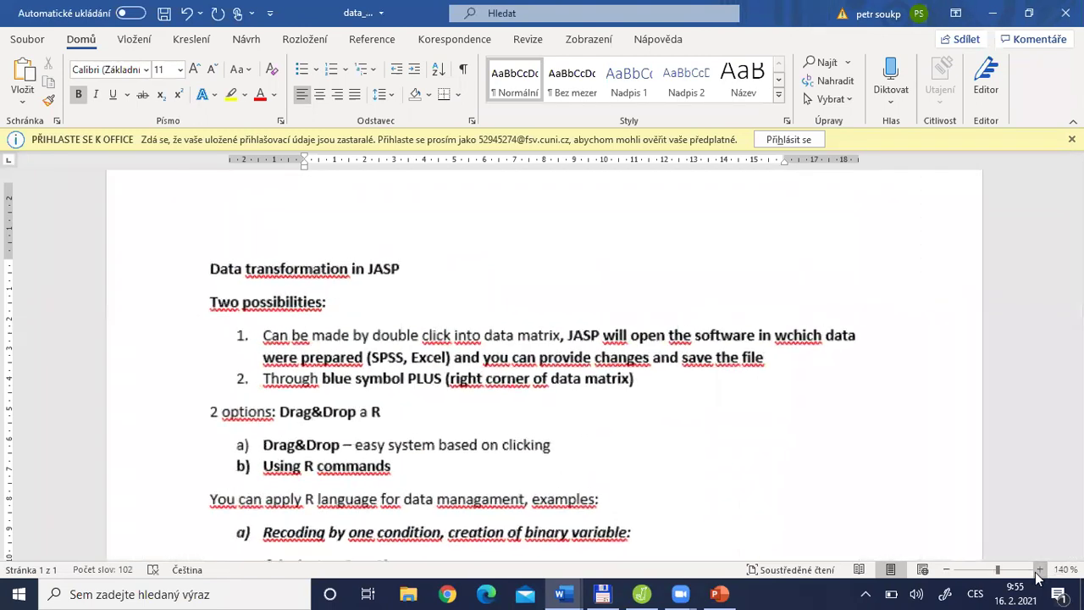
click(1038, 570)
click(1038, 570)
click(1038, 570)
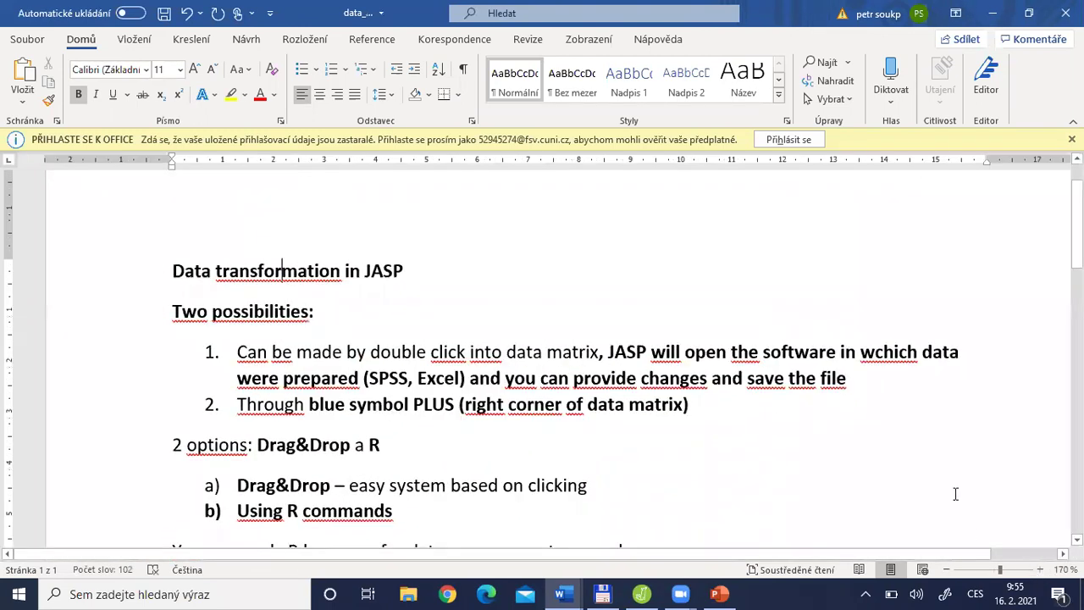
click(886, 364)
key(BackSpace)
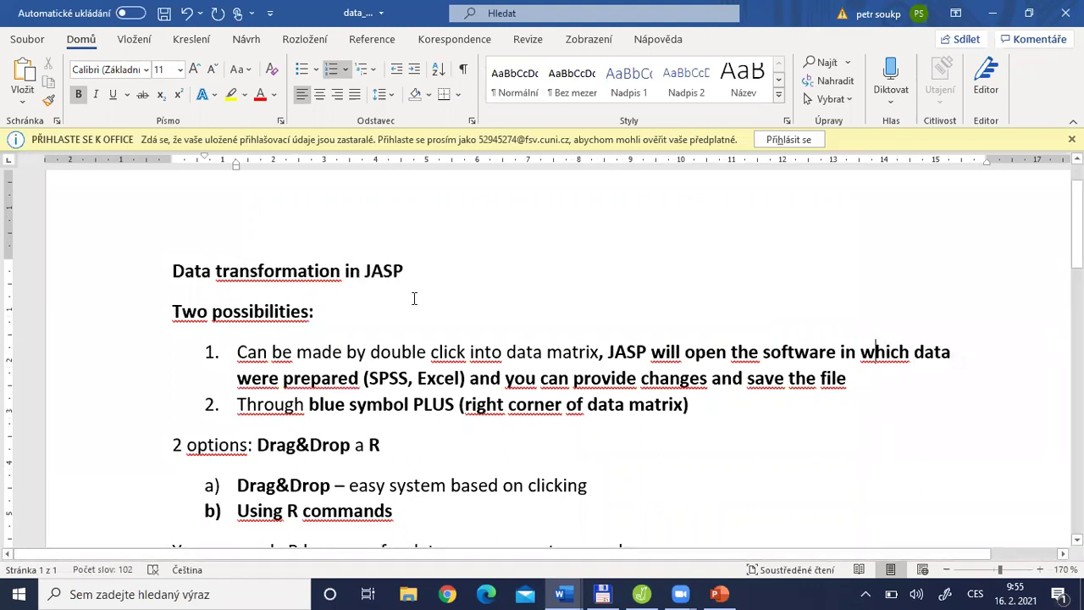
Step: Switch back to the flats data table in JASP
key(alt+Tab)
key(alt+Tab)
key(alt+Tab)
key(alt+Tab)
key(alt+Tab)
key(alt+Tab)
key(alt+Tab)
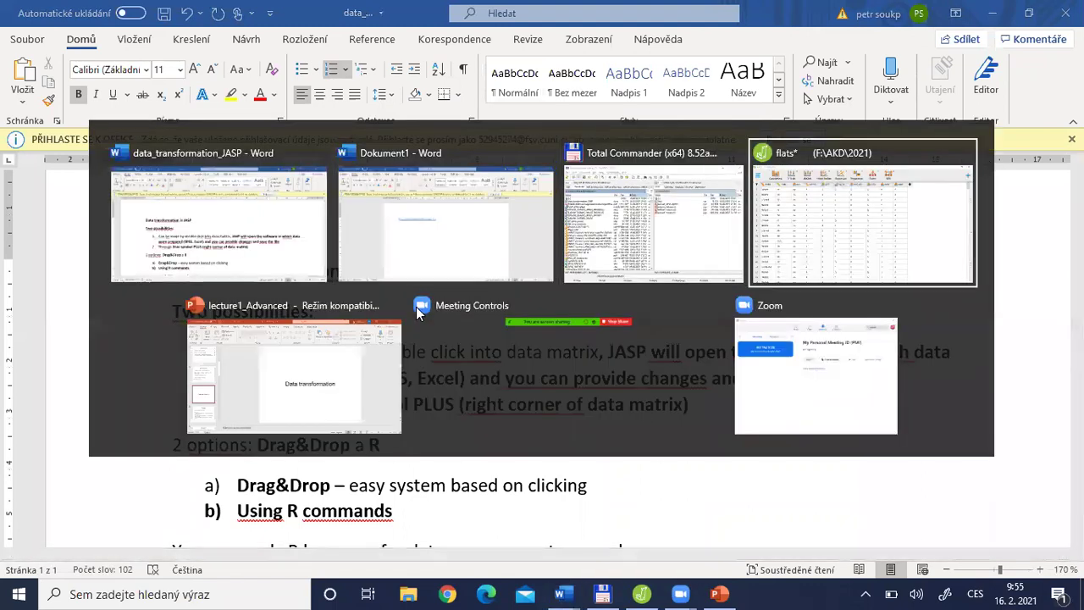
key(alt+Tab)
key(alt+Tab)
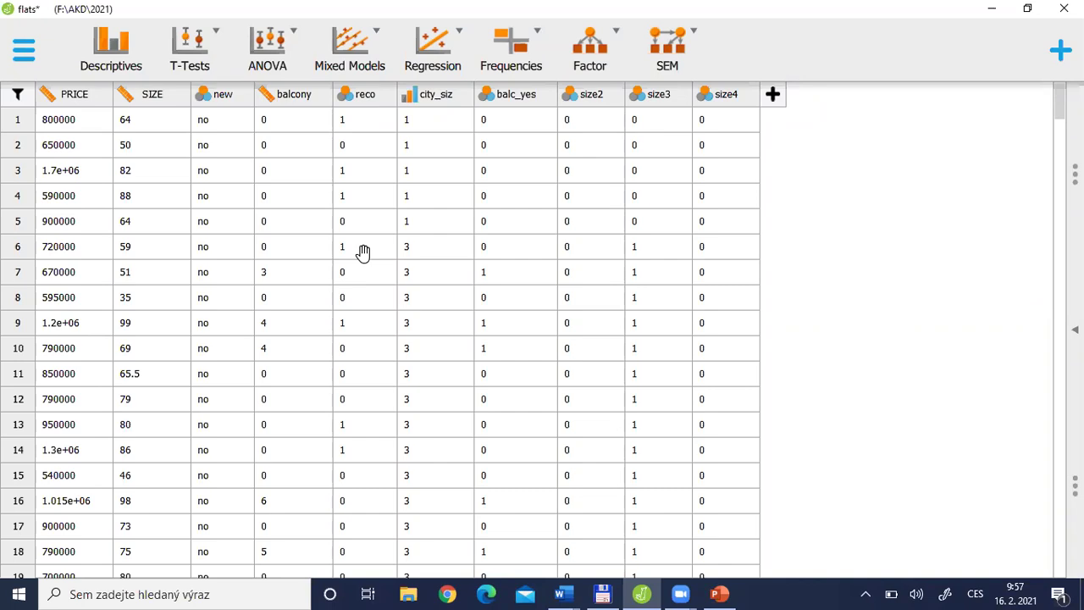
Step: Read the Word notes on adding columns through the plus symbol, locate that control in JASP, and review the Drag&Drop and R options
key(alt+Tab)
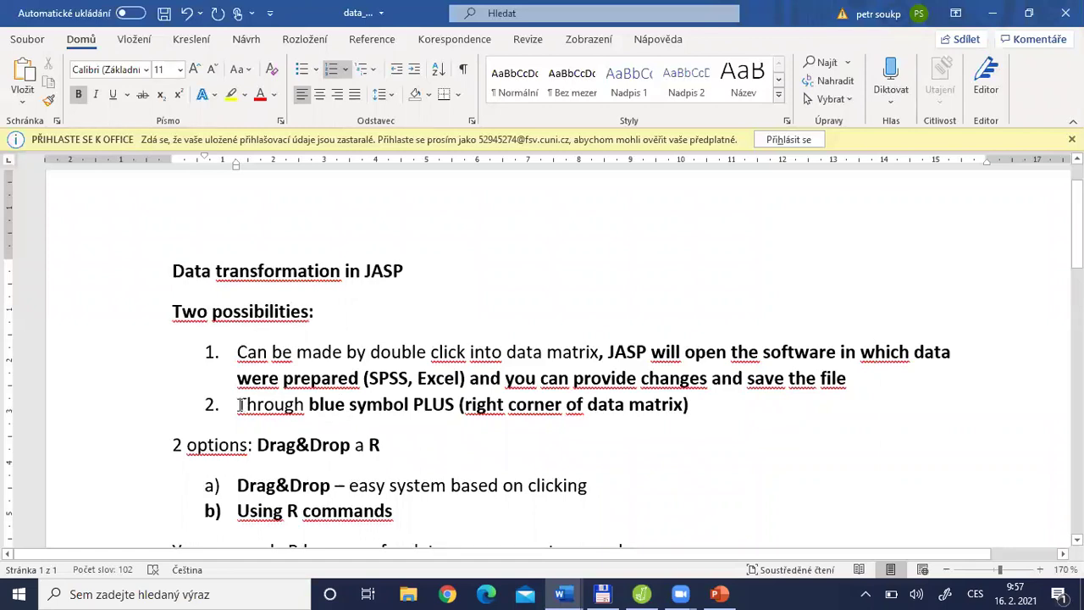
drag(241, 404, 715, 406)
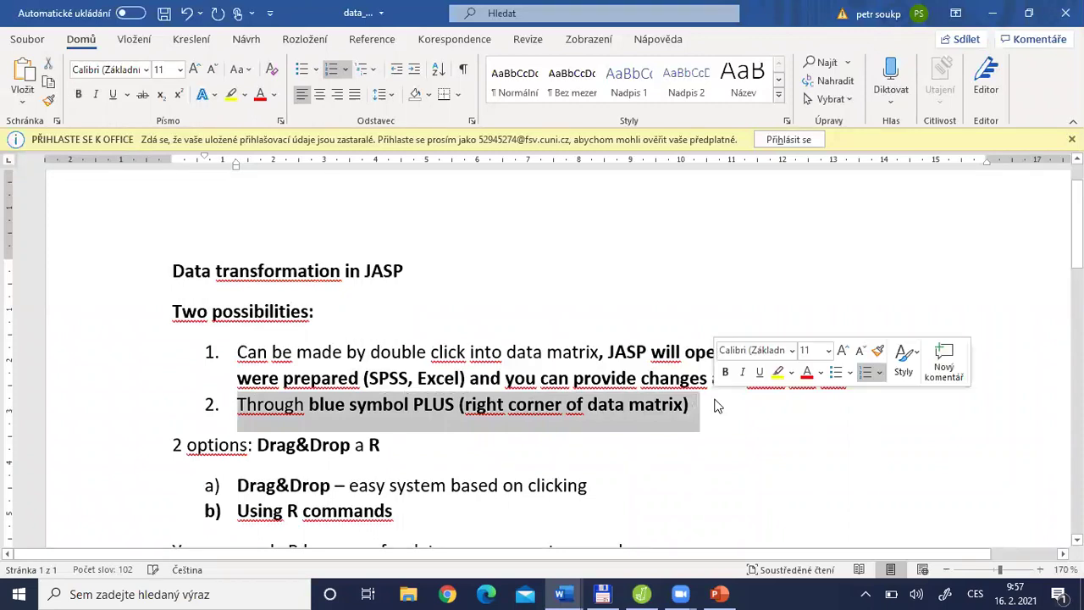
key(alt+Tab)
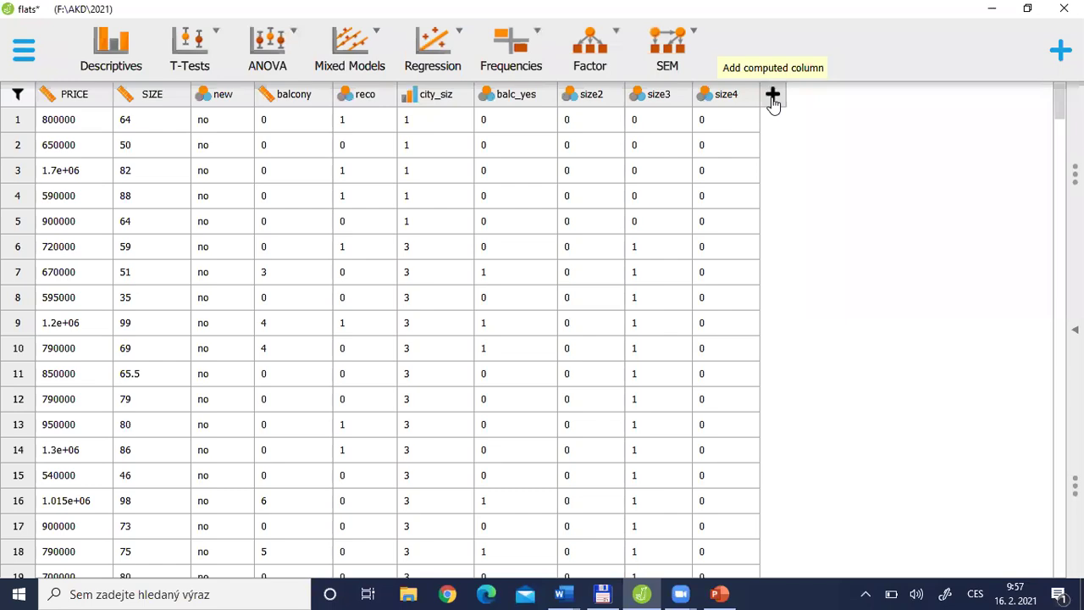
key(alt+Tab)
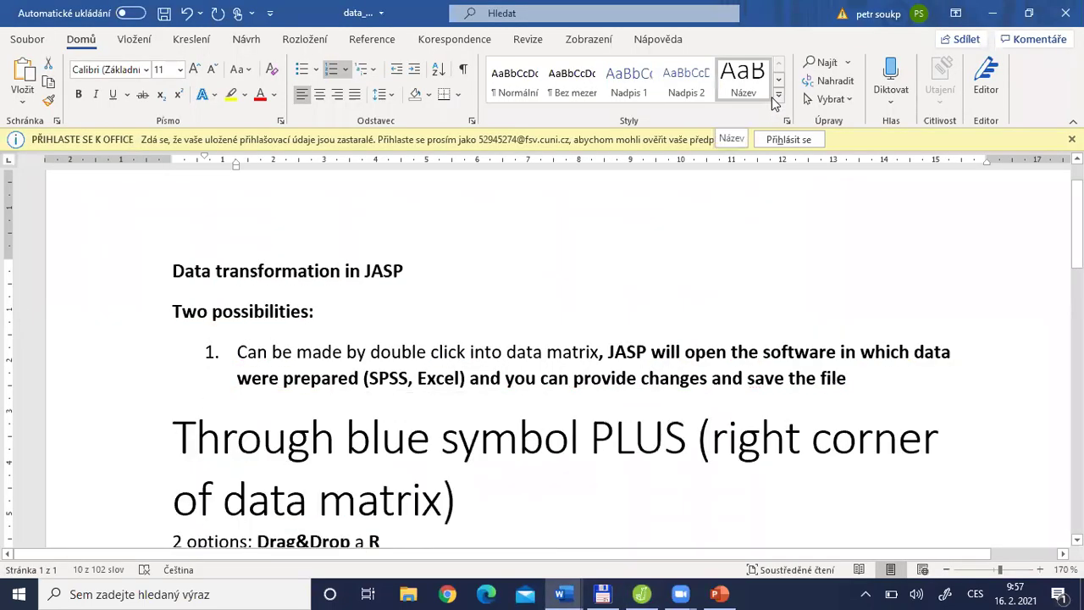
click(348, 310)
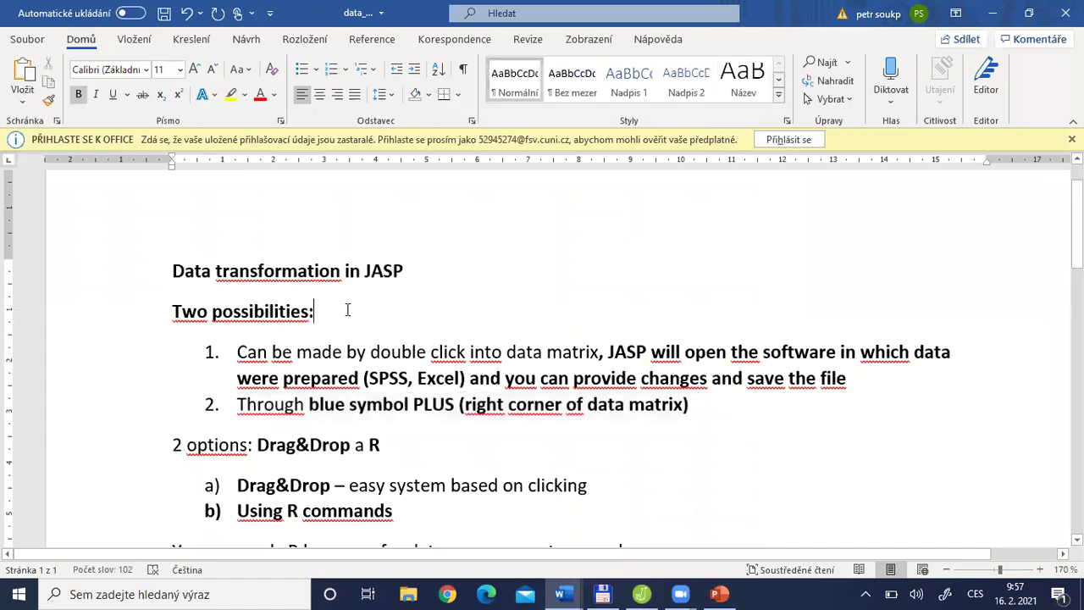
key(Down)
key(Down)
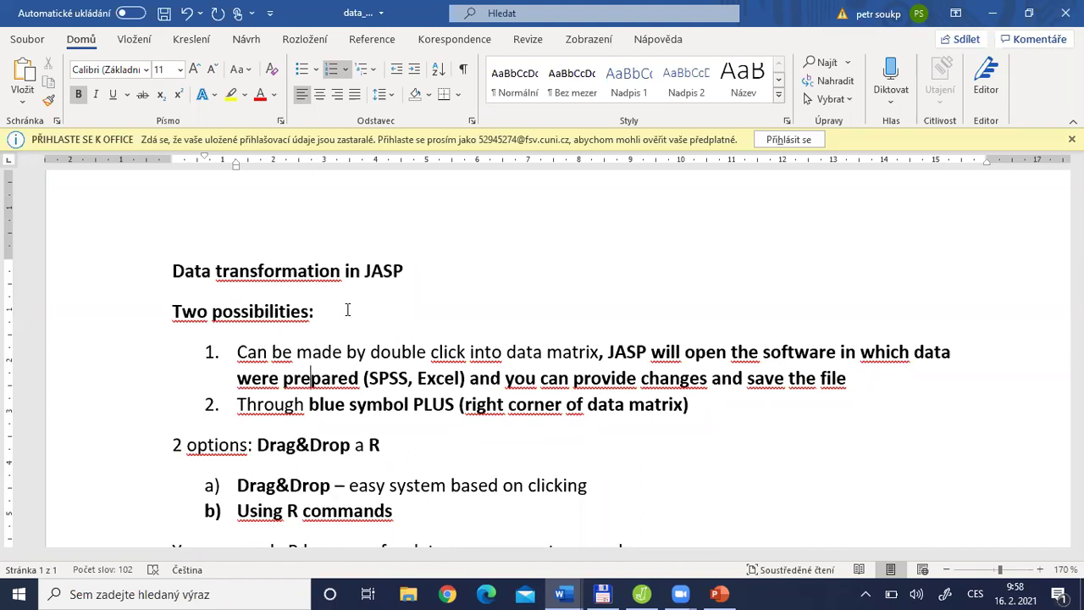
scroll(347, 310, down, 2)
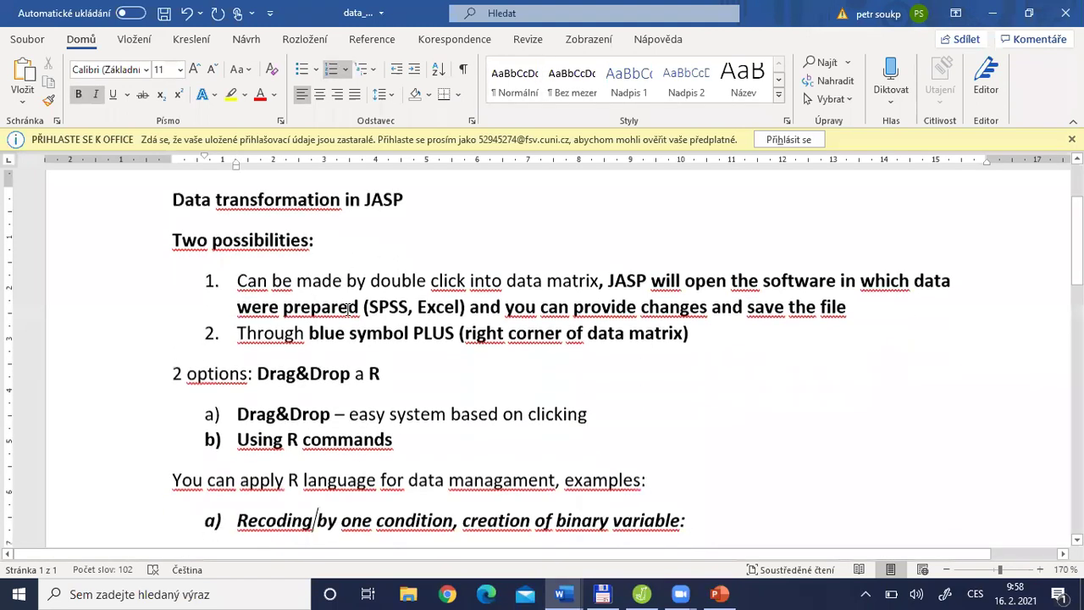
Step: Create a scale computed column named price_th in the JASP flats data, using the drag-and-drop formula method
key(alt+Tab)
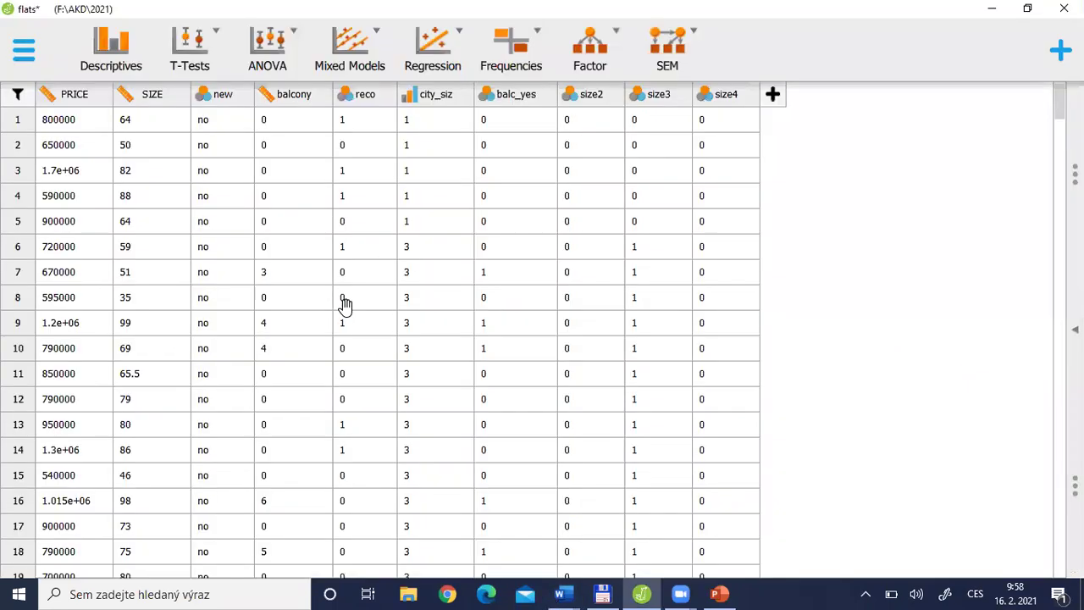
click(772, 97)
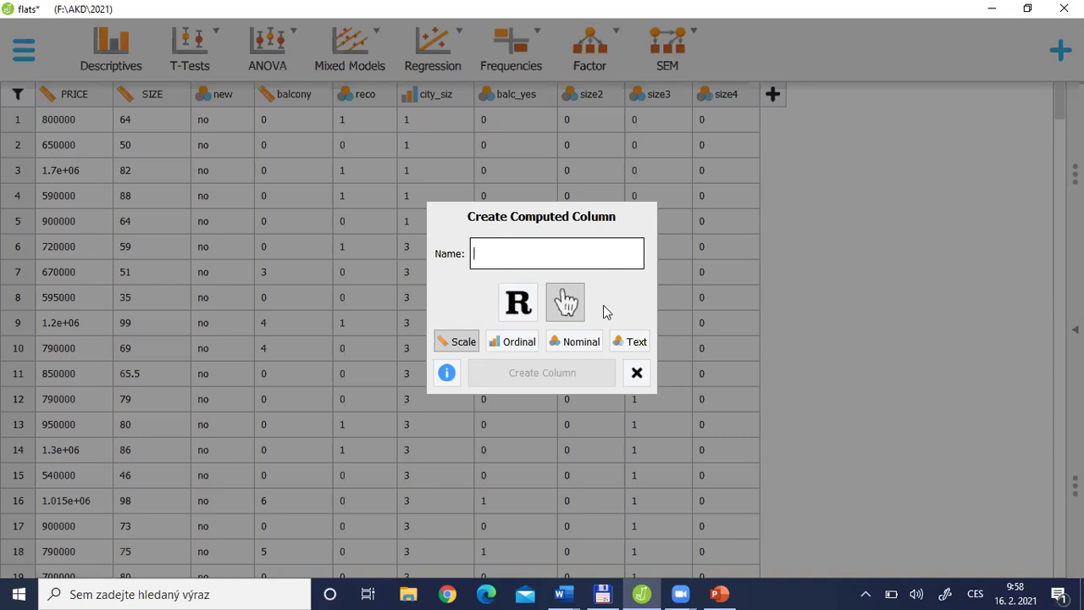
text(price)
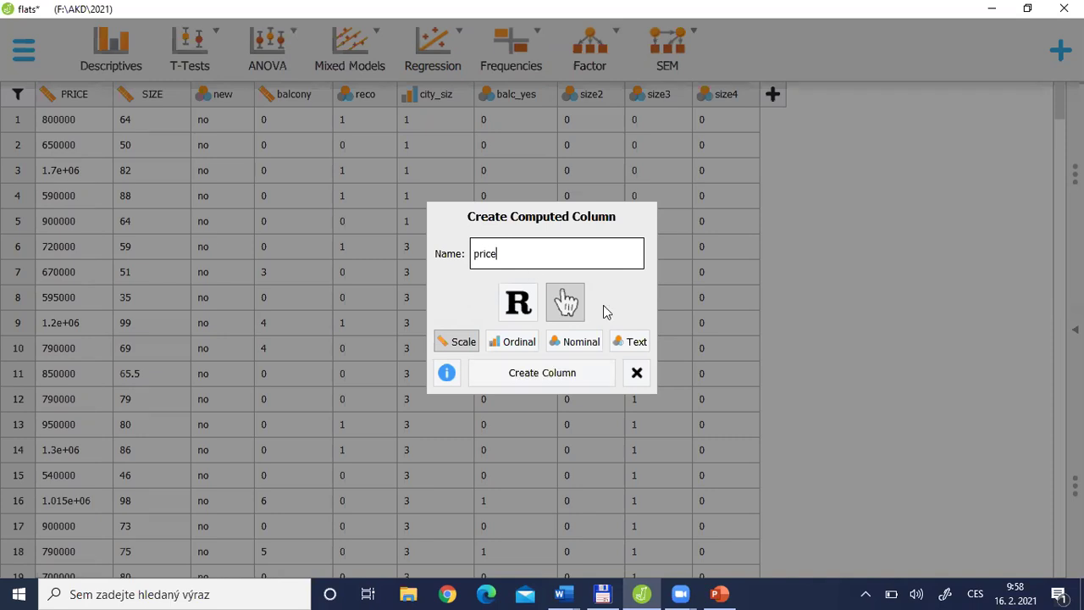
text(_th)
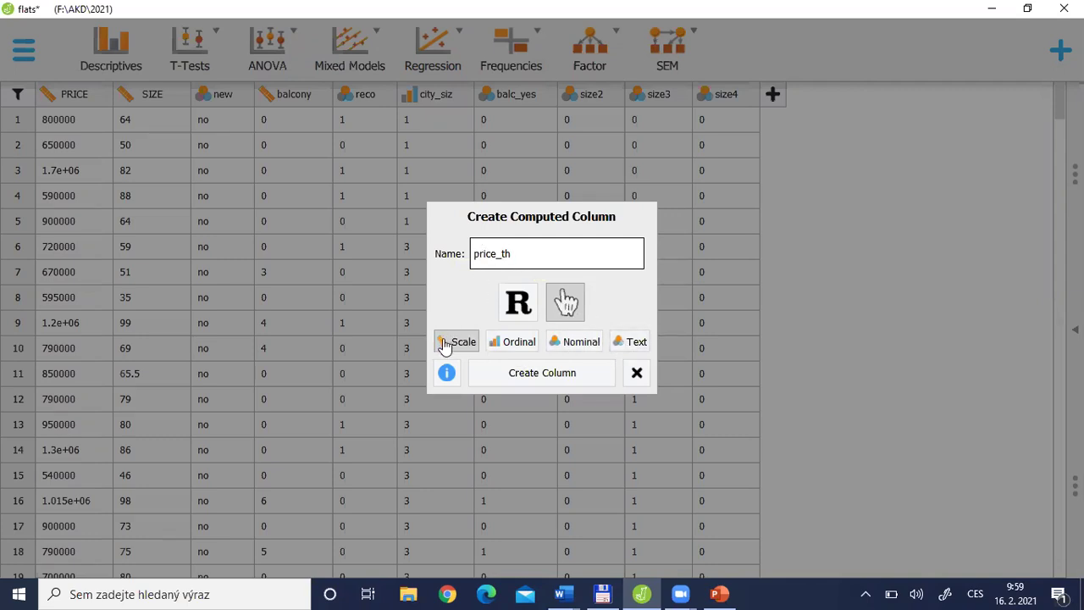
click(526, 382)
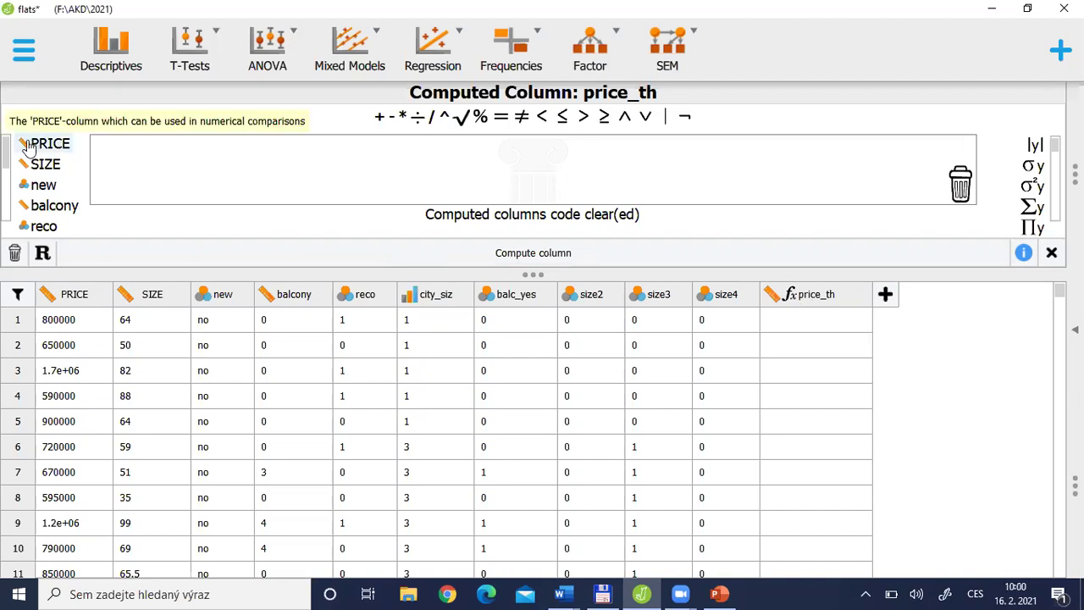
Step: Define price_th as PRICE / 1000, compute the column and close the formula editor
drag(32, 147, 132, 152)
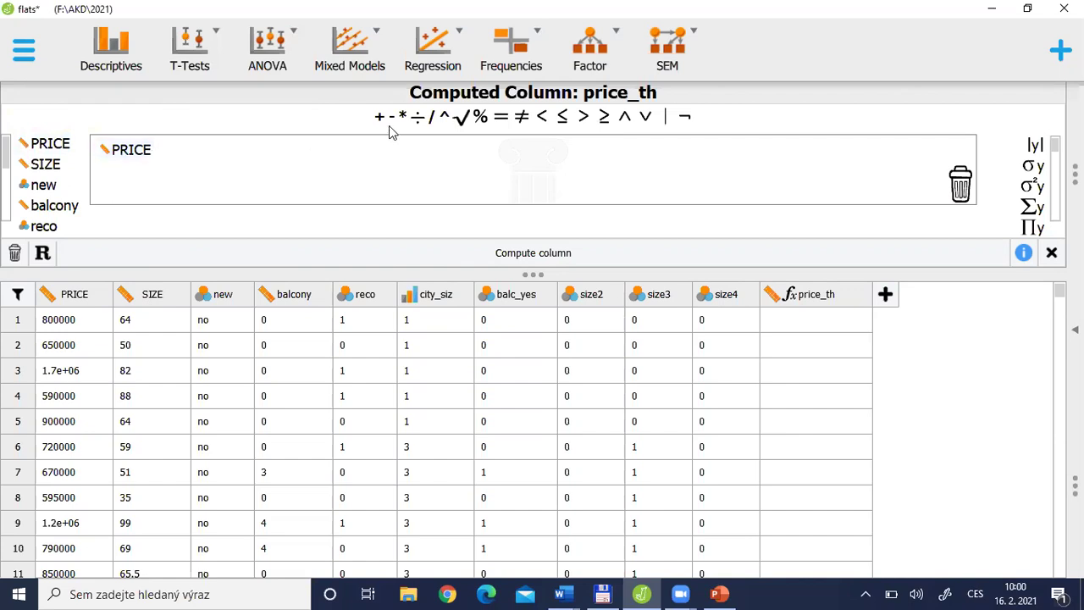
click(432, 123)
text(1000)
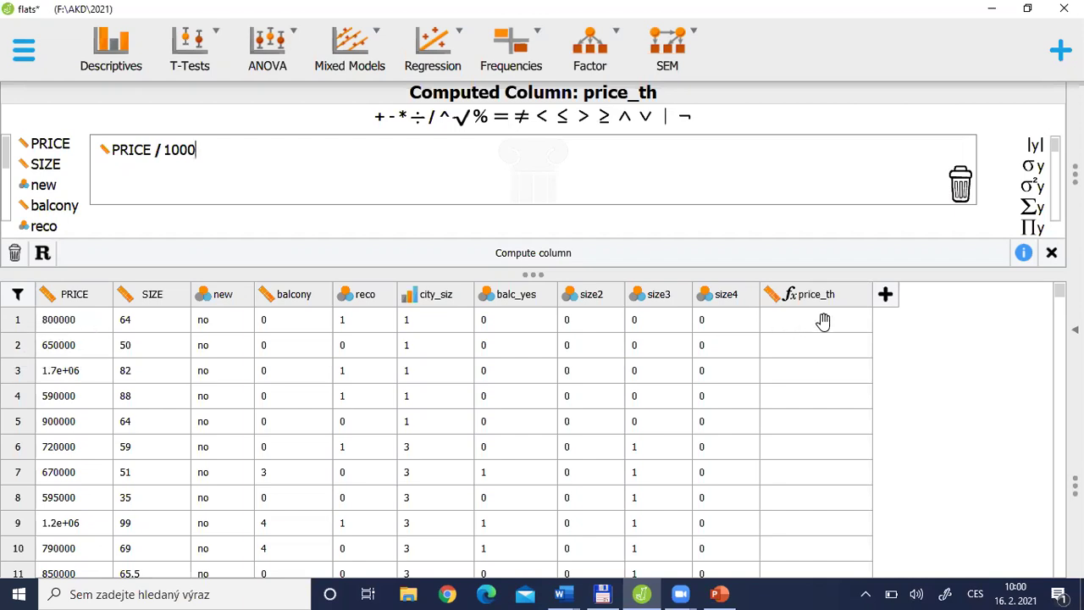
click(535, 265)
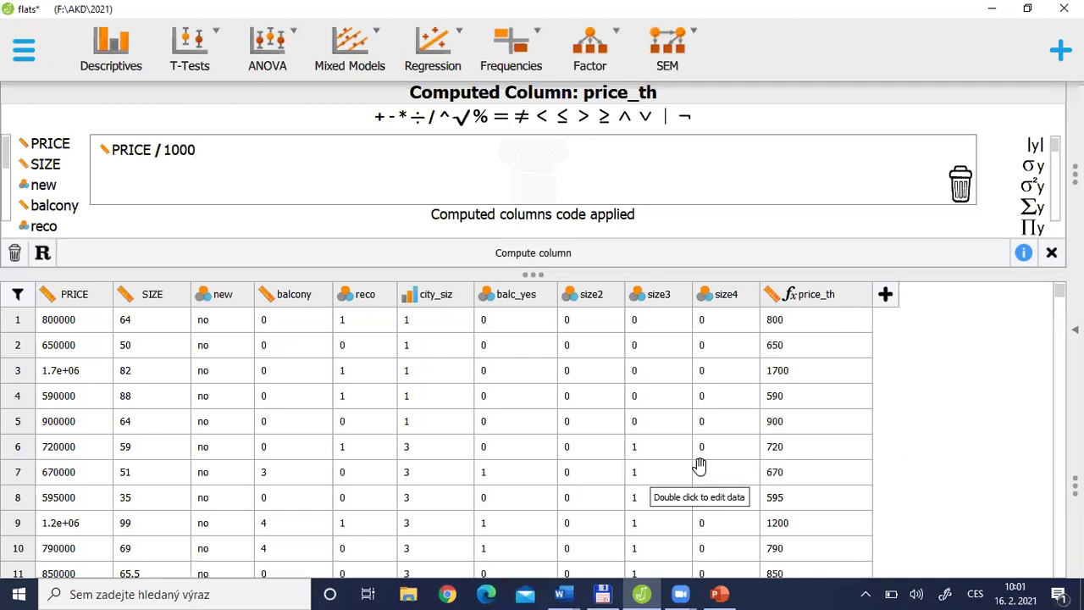
click(1050, 255)
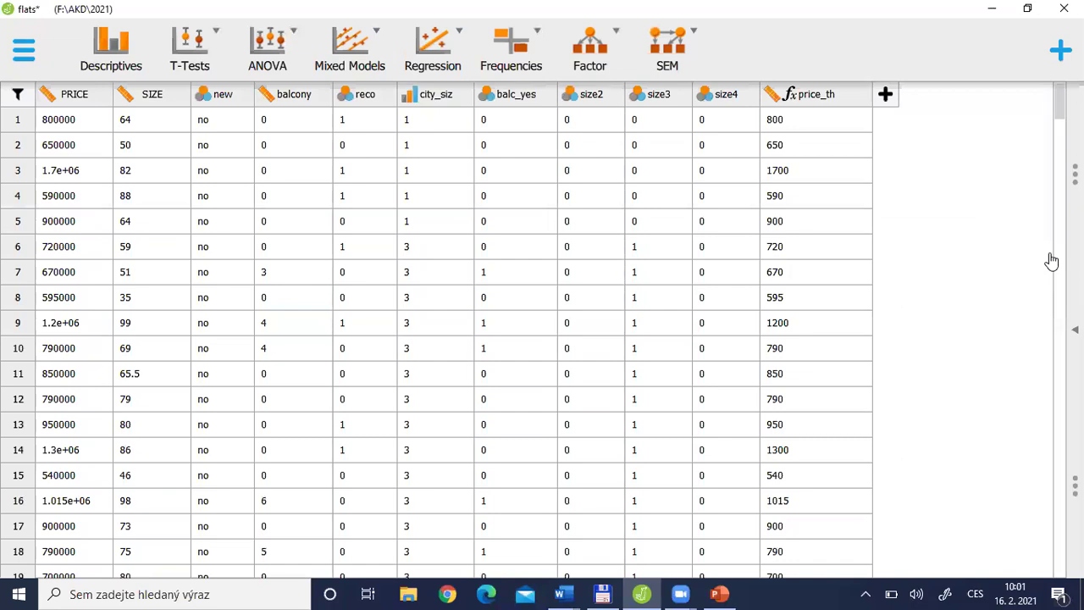
Step: Switch to the Word notes and highlight the "Using R commands" option
key(alt+Tab)
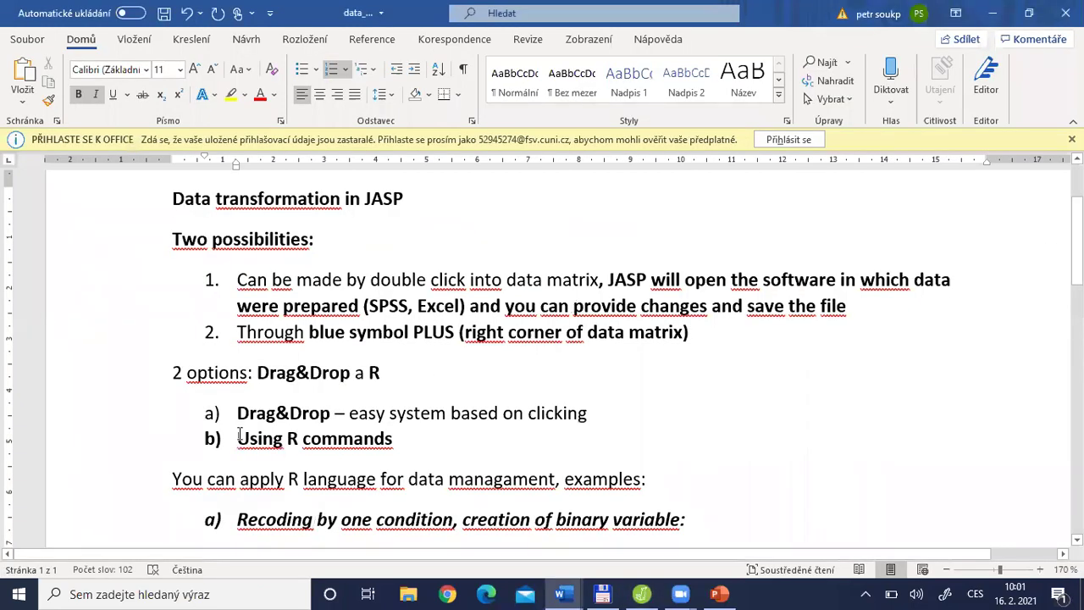
drag(265, 437, 410, 445)
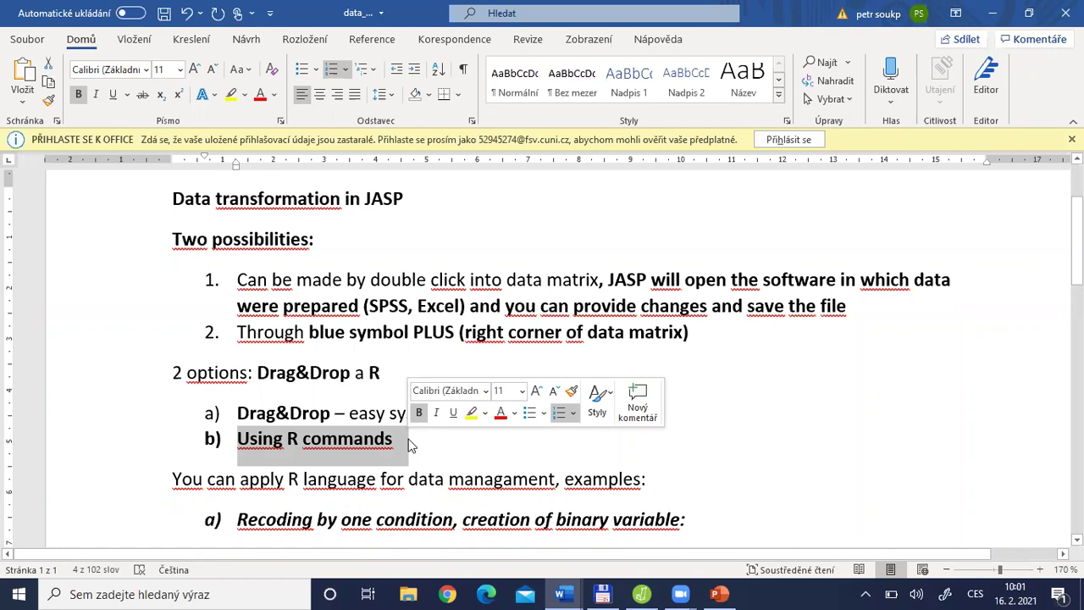
key(Tab)
Step: Switch to JASP and create a scale computed column named big in the flats data, using the R code method
key(alt+Tab)
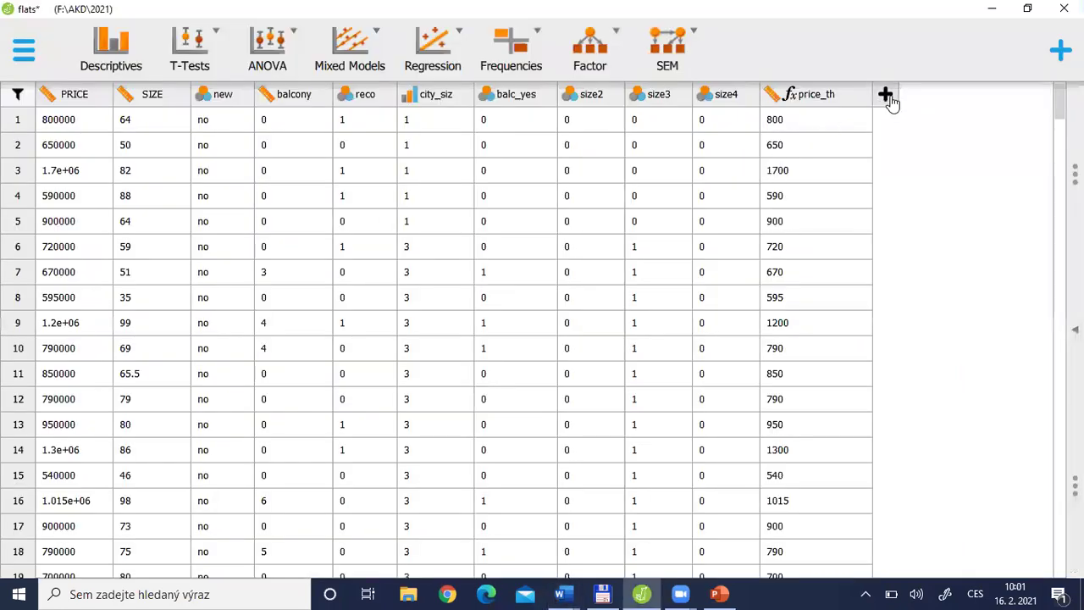
click(885, 96)
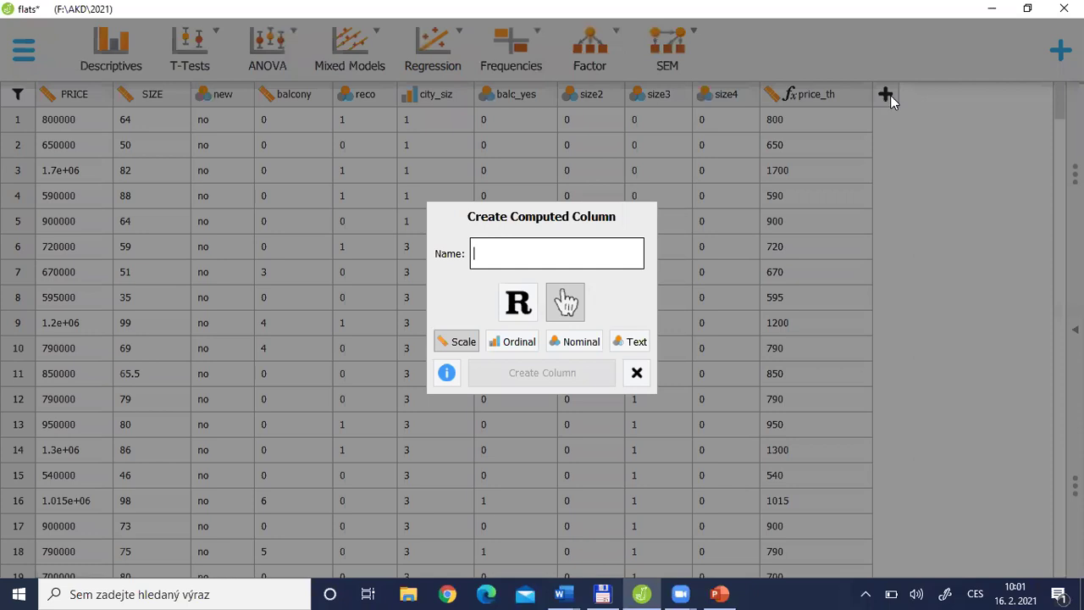
click(520, 306)
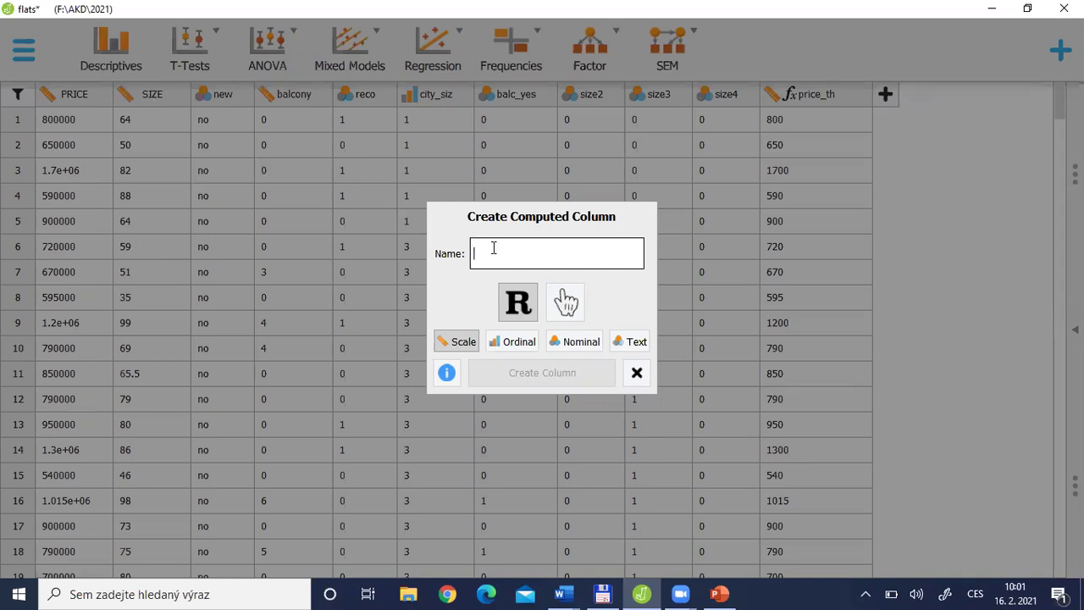
text(big)
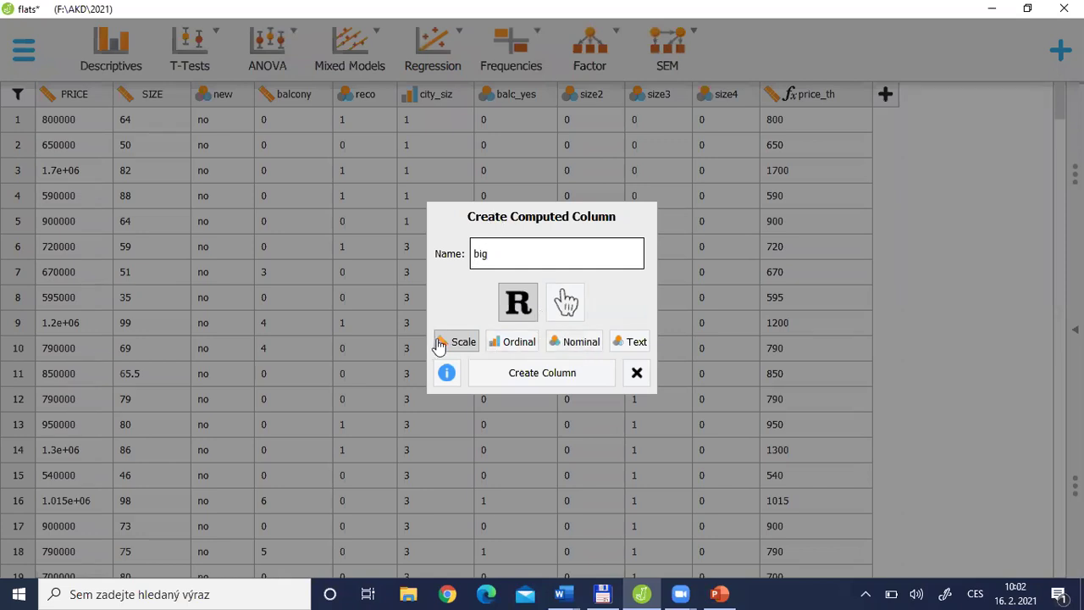
click(547, 374)
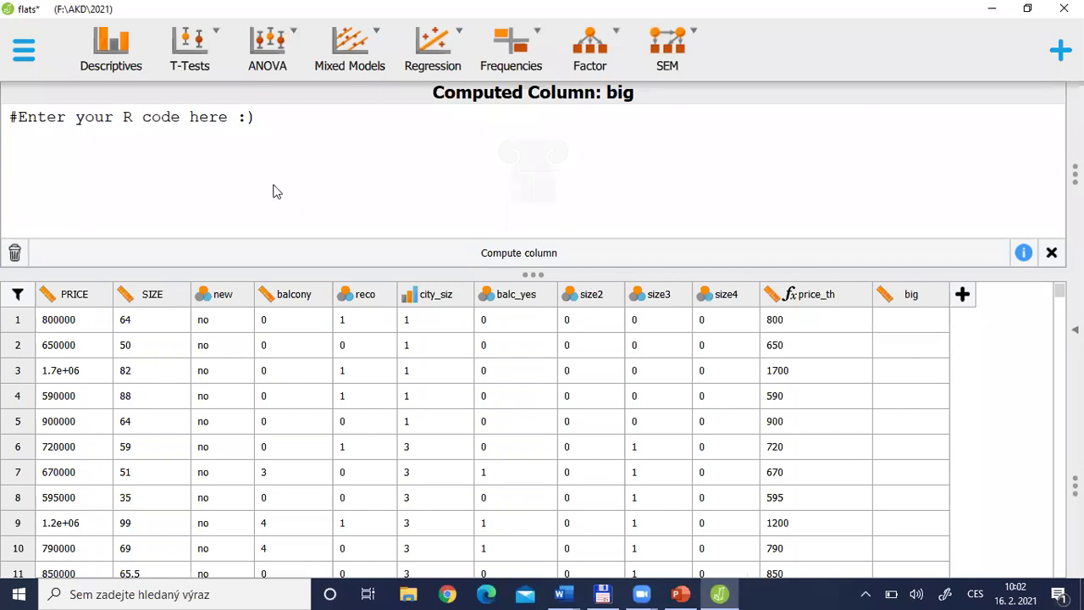
Step: Switch to the Word notes and read the R recoding examples for one and for more conditions, highlighting ifelse in the one-condition example
key(alt+Tab)
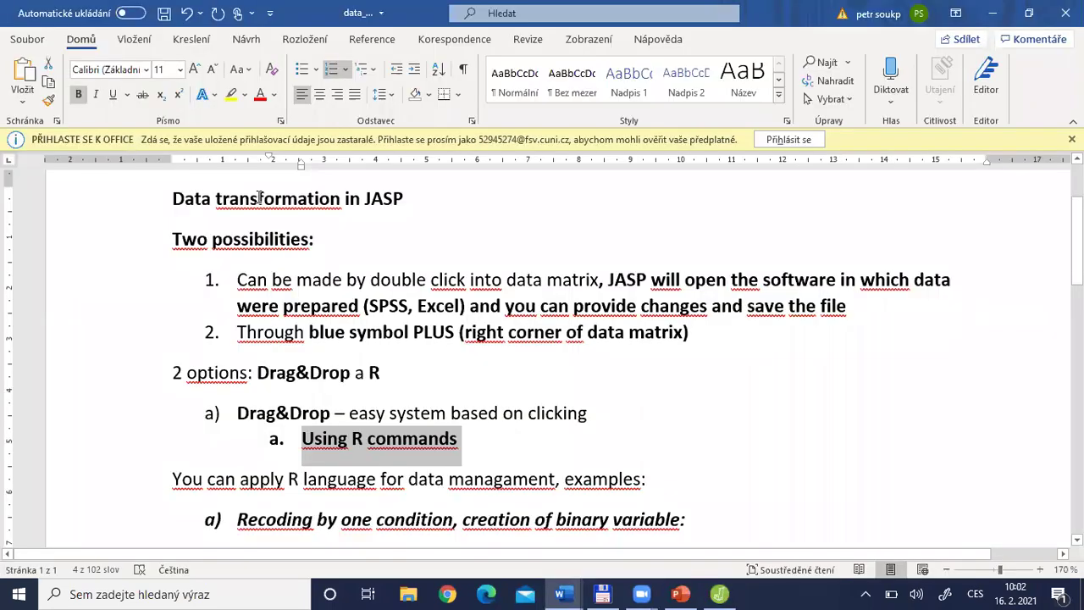
click(225, 413)
key(ctrl+End)
key(Up)
key(Up)
key(Up)
key(Up)
key(Up)
key(Up)
key(Up)
key(Up)
key(Up)
key(Up)
key(Up)
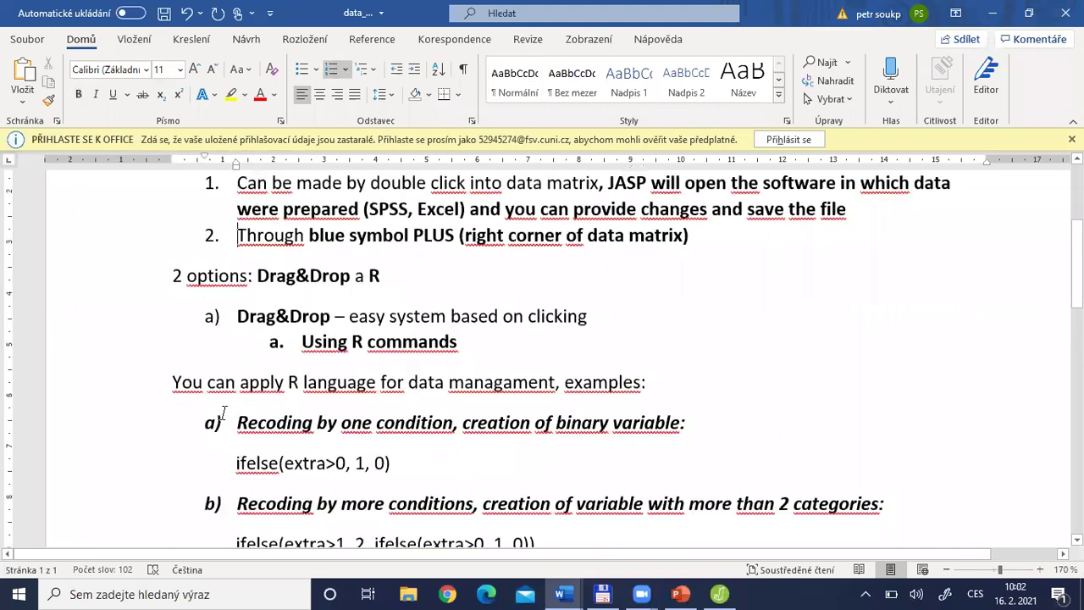
key(Down)
key(Down)
key(Down)
key(Down)
key(Down)
key(Down)
key(Down)
key(Down)
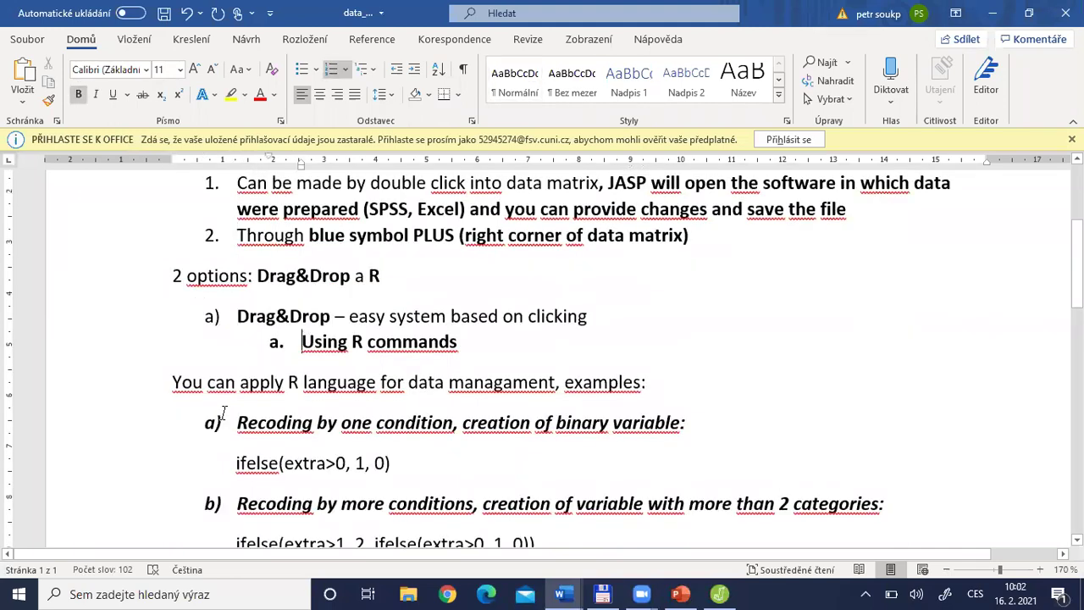
key(Down)
key(Down)
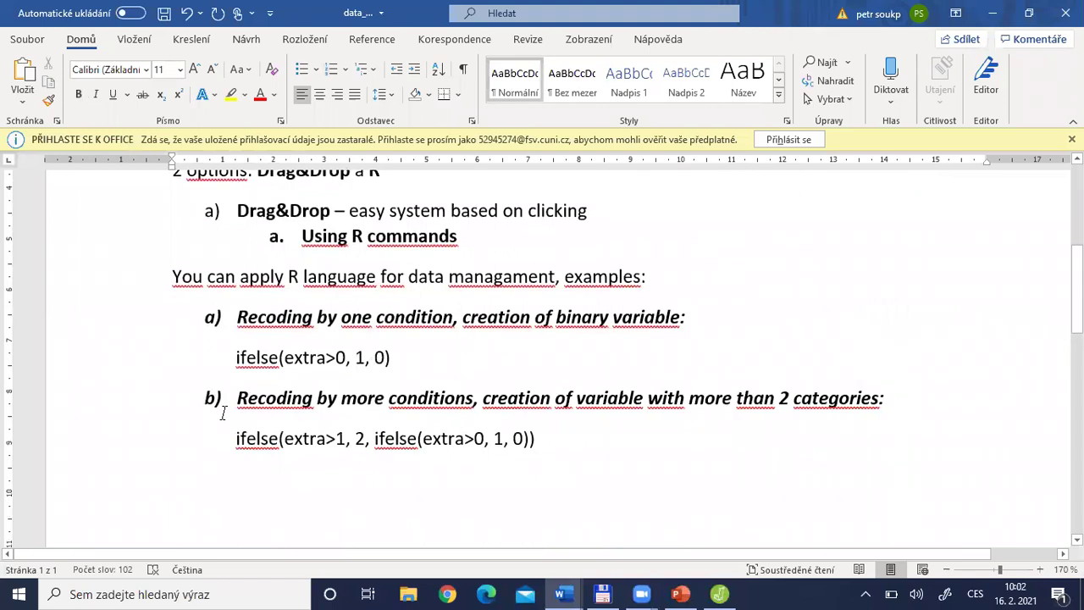
drag(237, 358, 279, 366)
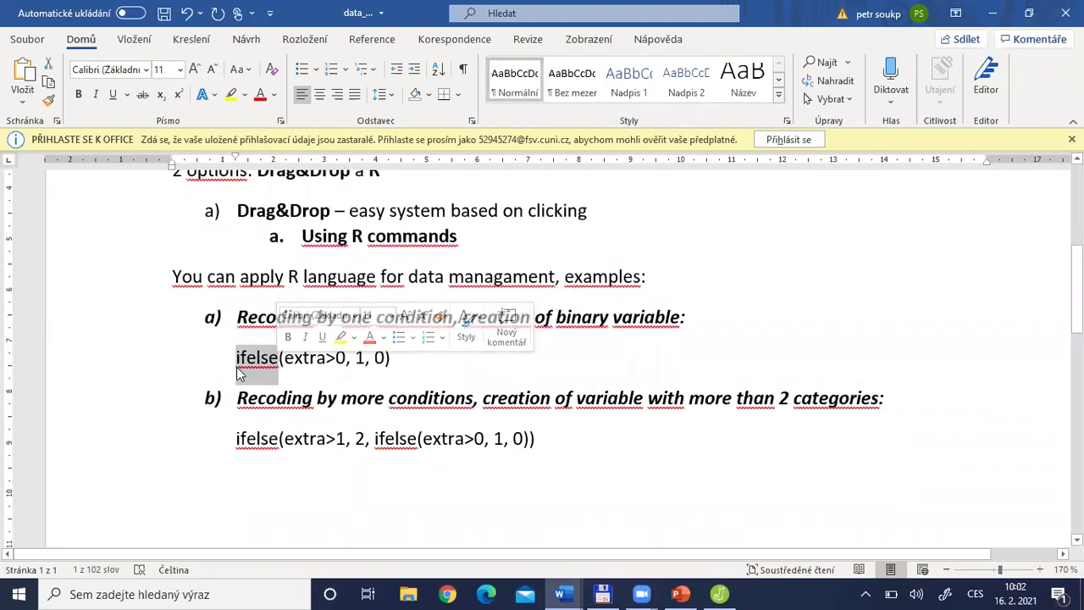
click(384, 357)
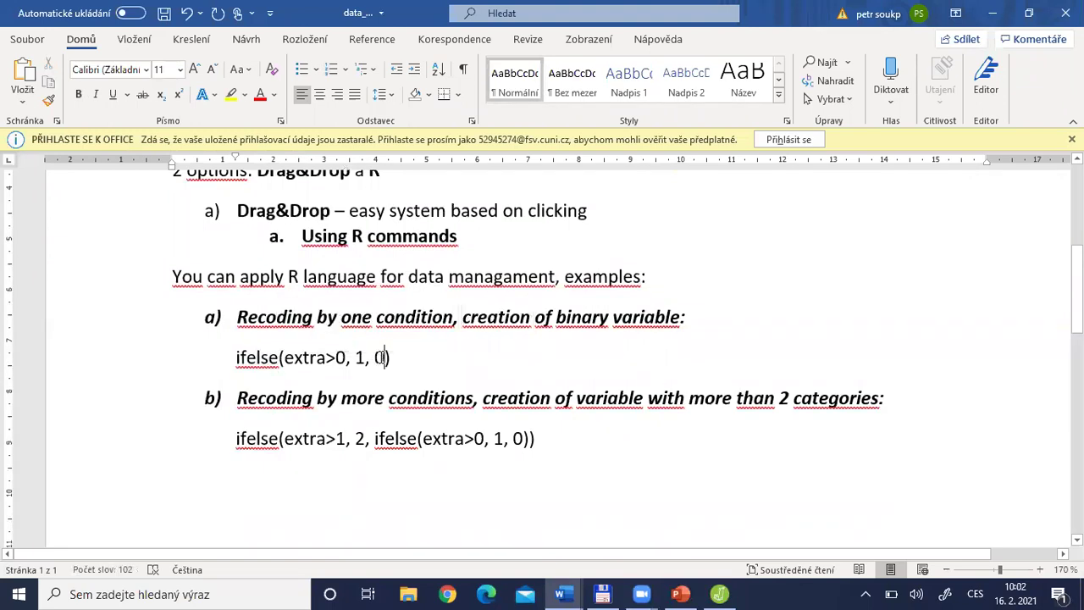
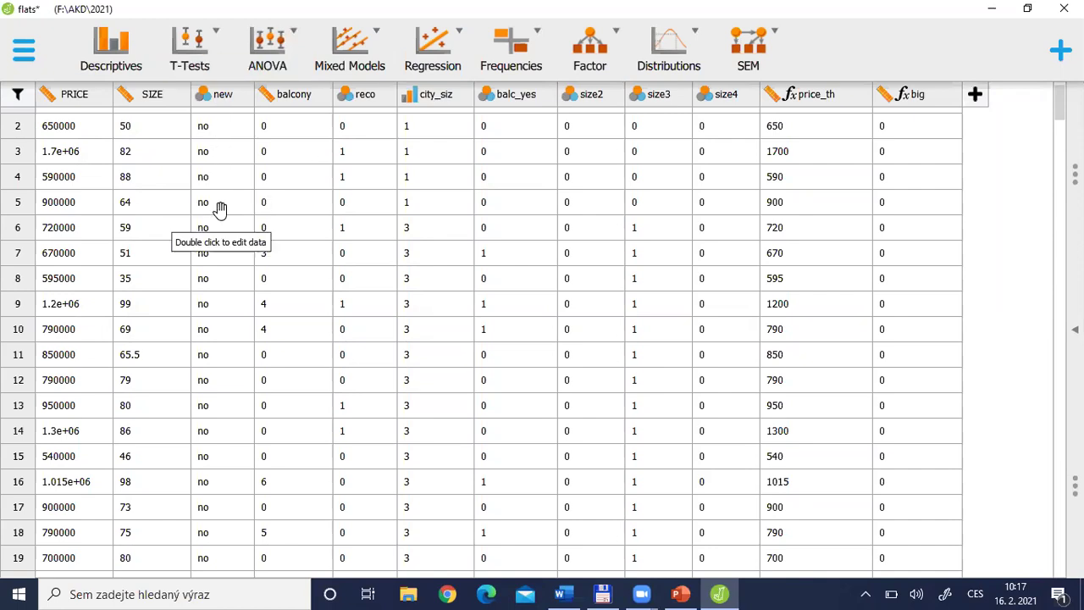
key(alt+Tab)
key(alt+Tab)
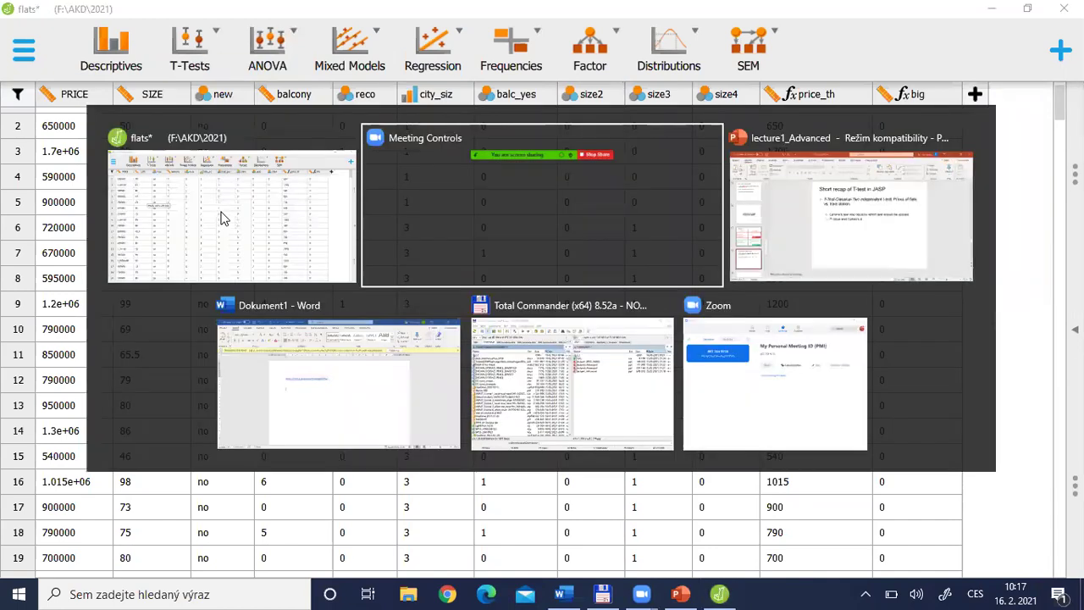
key(alt+Tab)
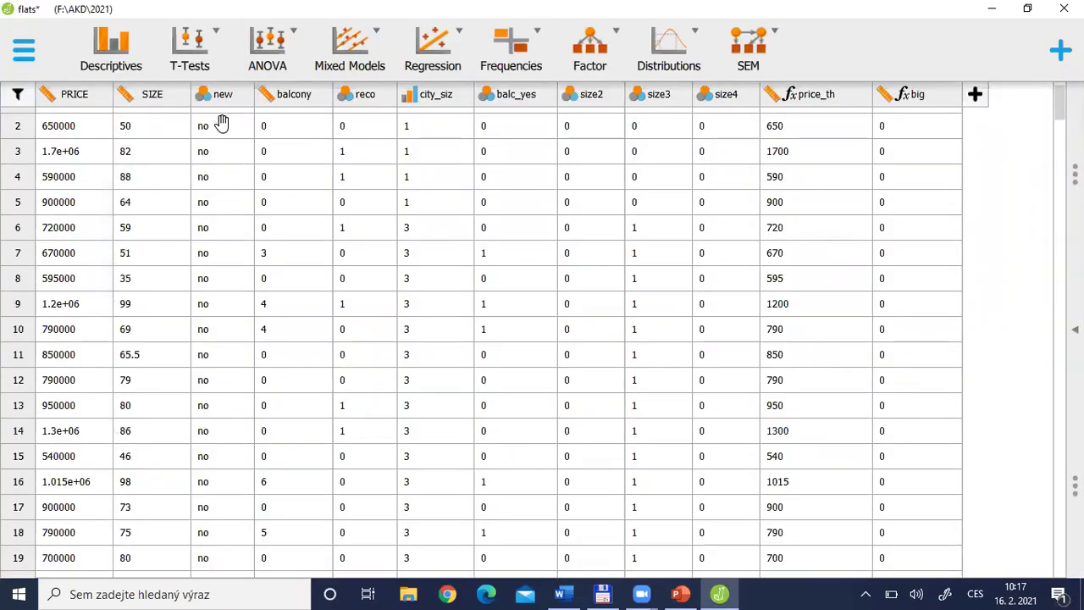
Step: Start a classical independent samples t-test and consult the PowerPoint slide on differences between two and more groups before returning to JASP
click(203, 42)
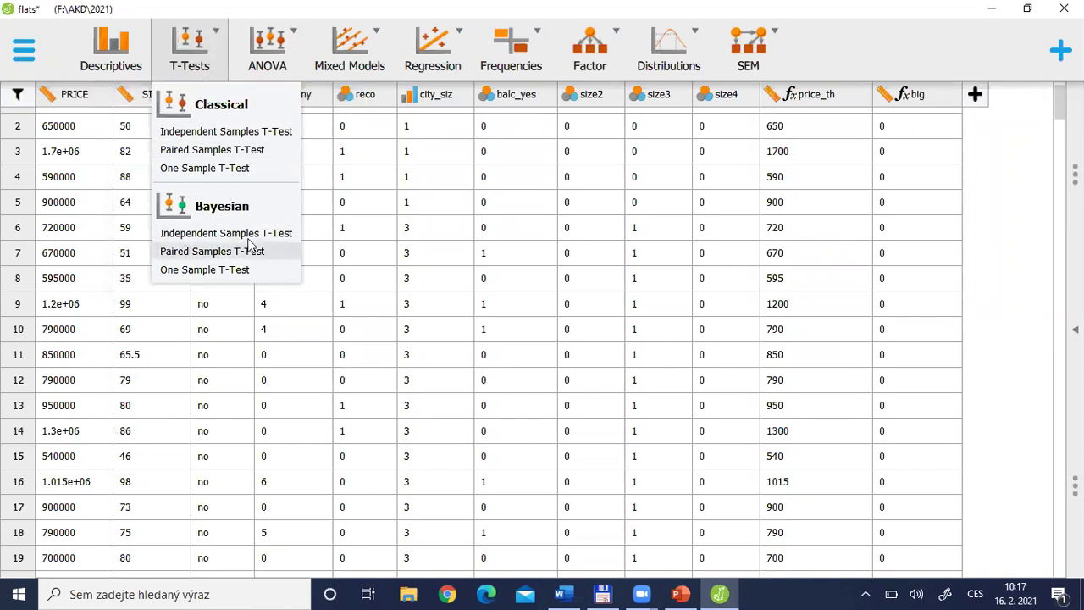
click(211, 135)
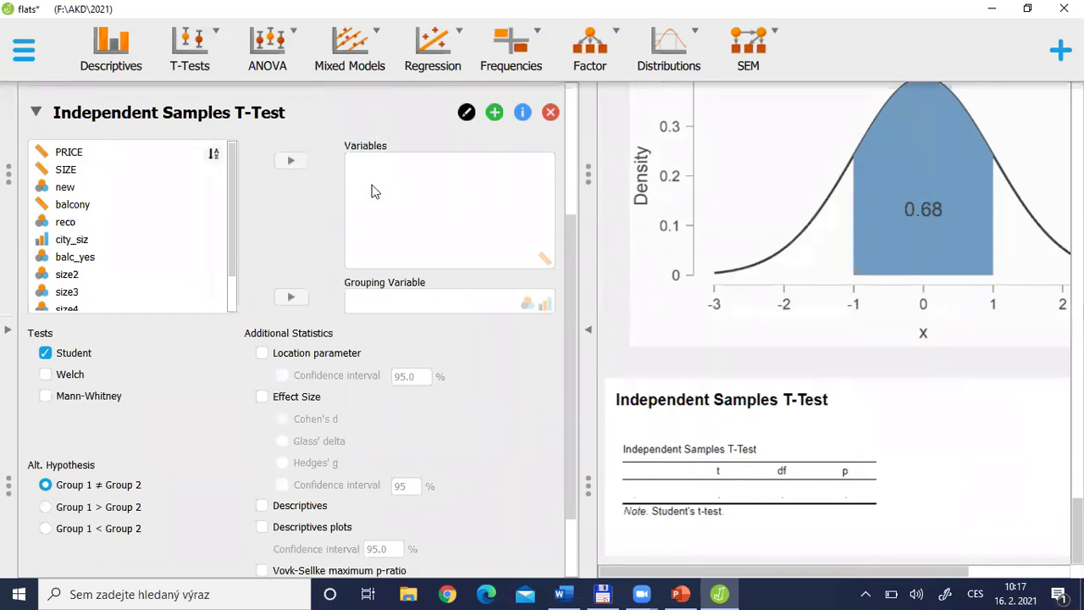
key(alt+Tab)
key(Up)
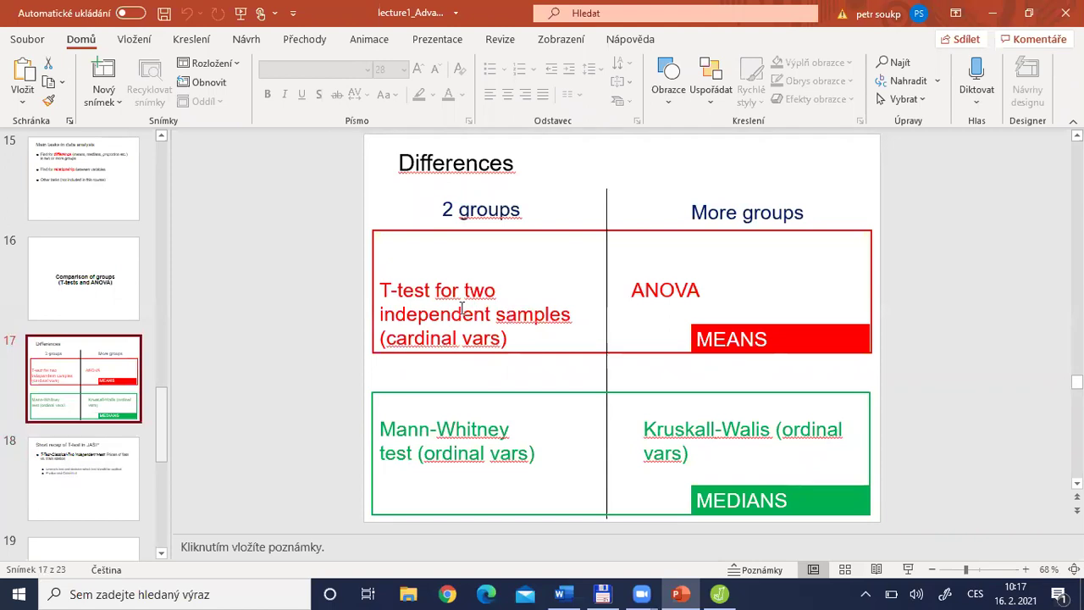
key(alt+Tab)
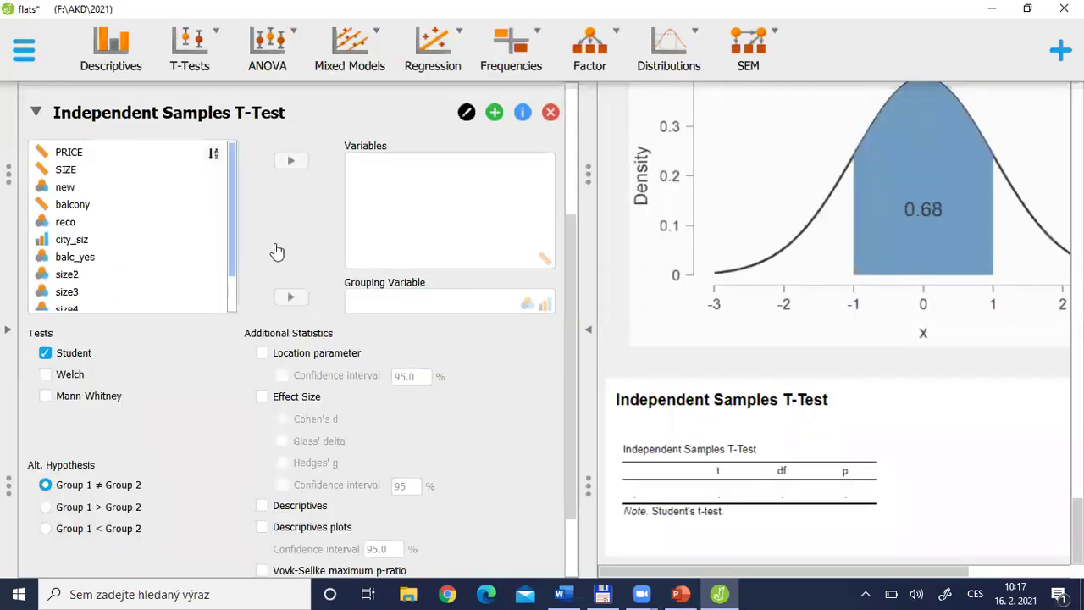
Step: Assign PRICE as the tested variable and new as the grouping variable of the independent samples t-test
click(99, 155)
click(287, 161)
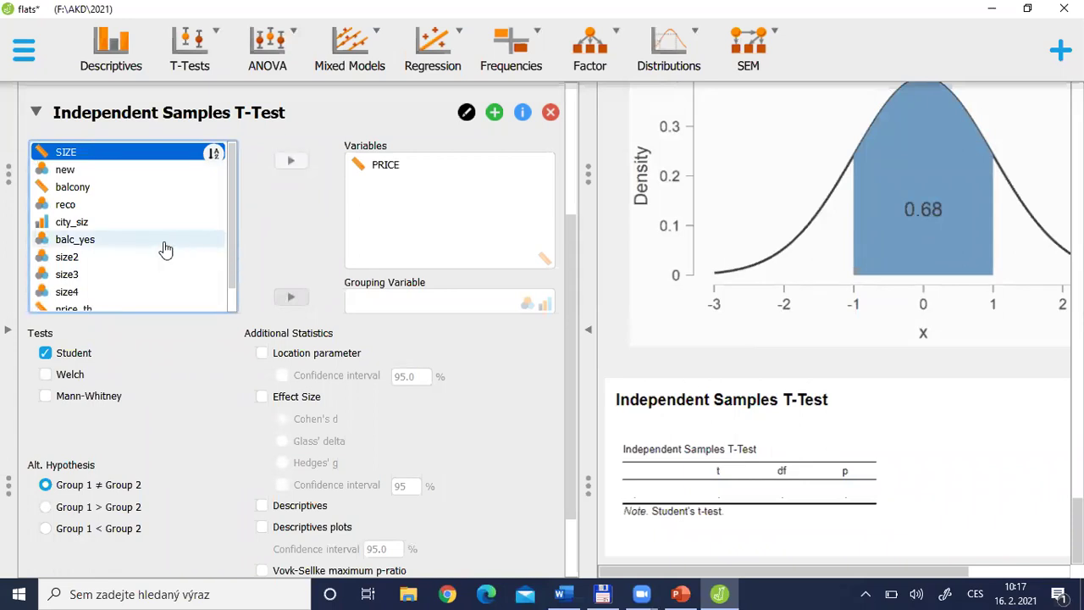
click(73, 171)
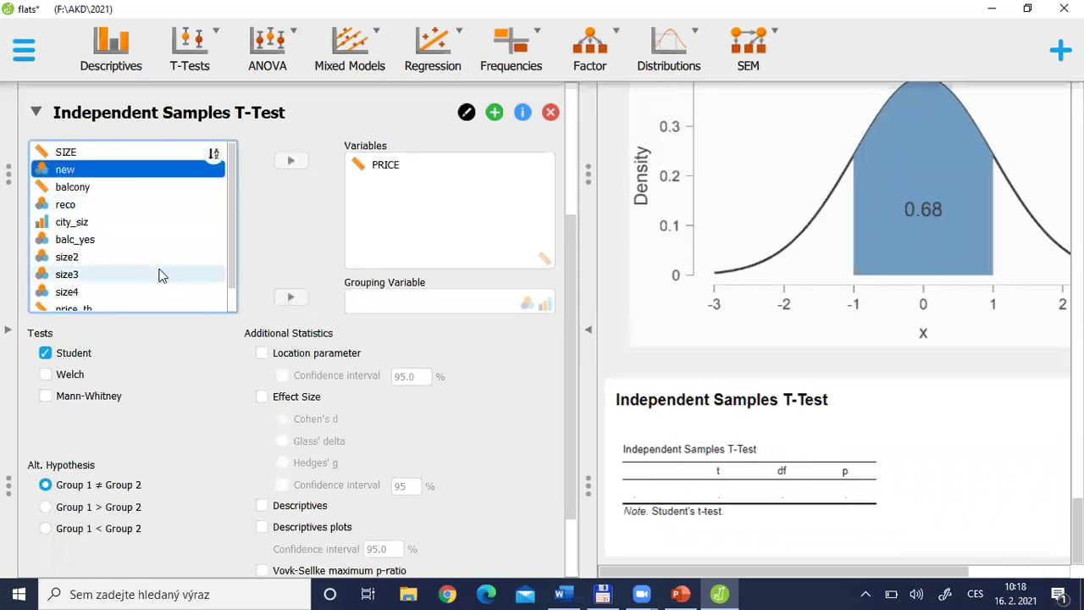
click(288, 297)
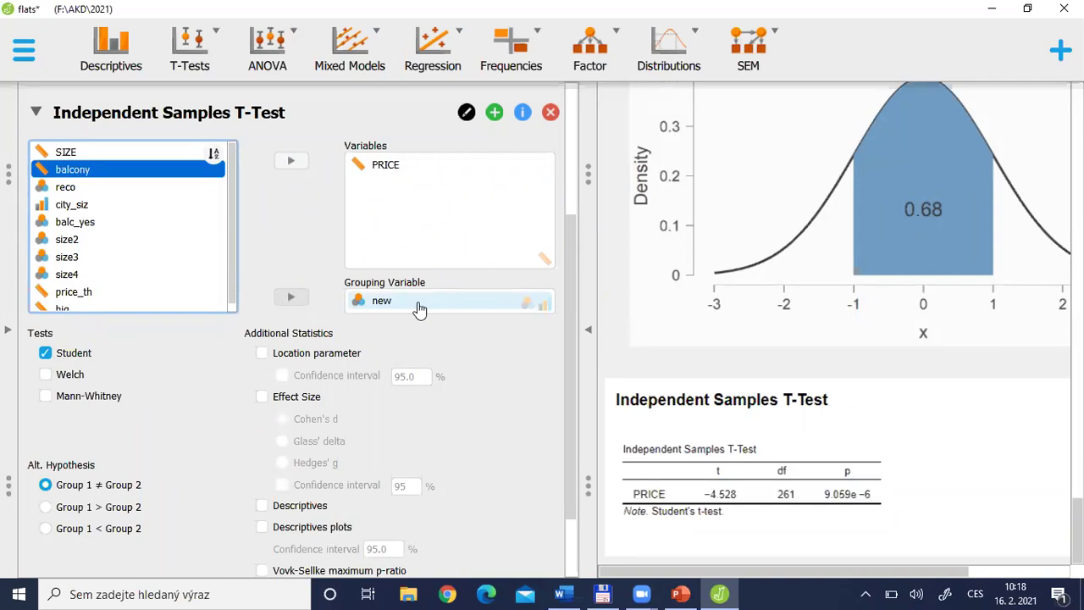
Step: Add the location parameter with its 95% confidence interval and the Cohen's d effect size, and examine the full t-test table
click(262, 354)
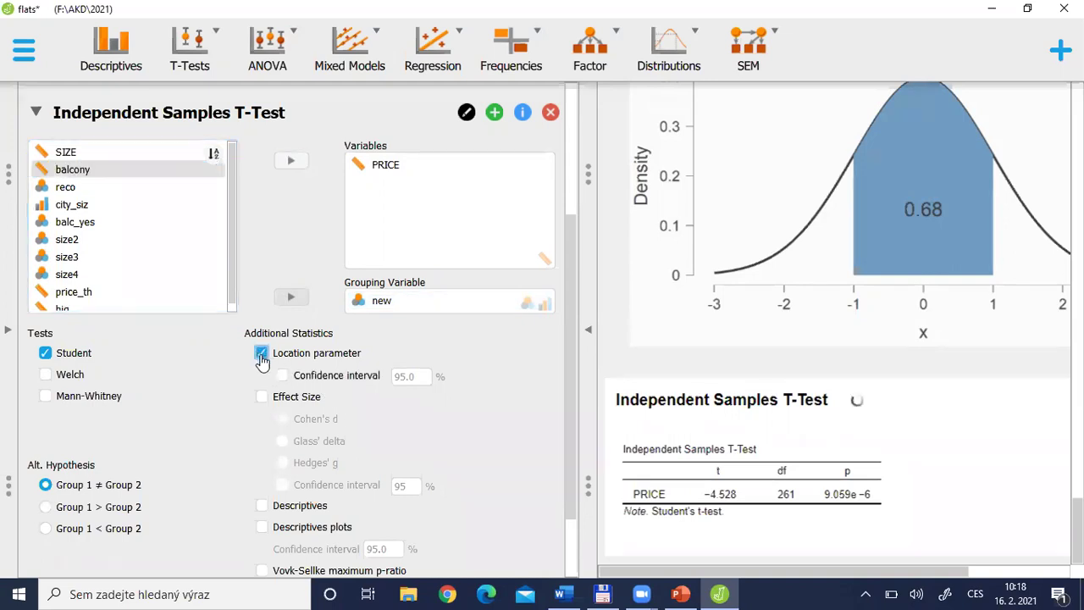
click(282, 377)
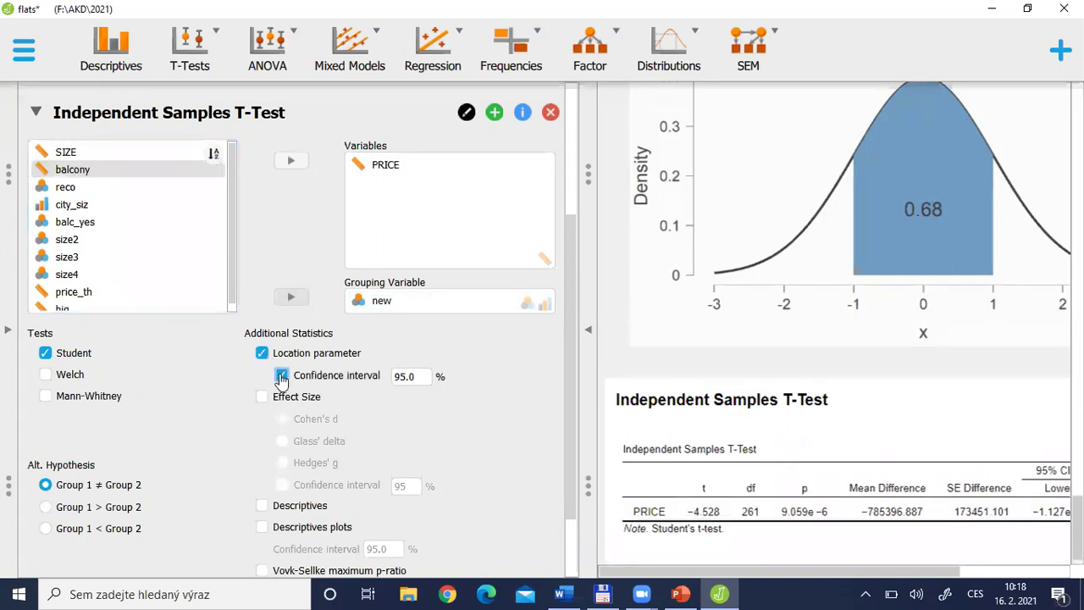
click(262, 396)
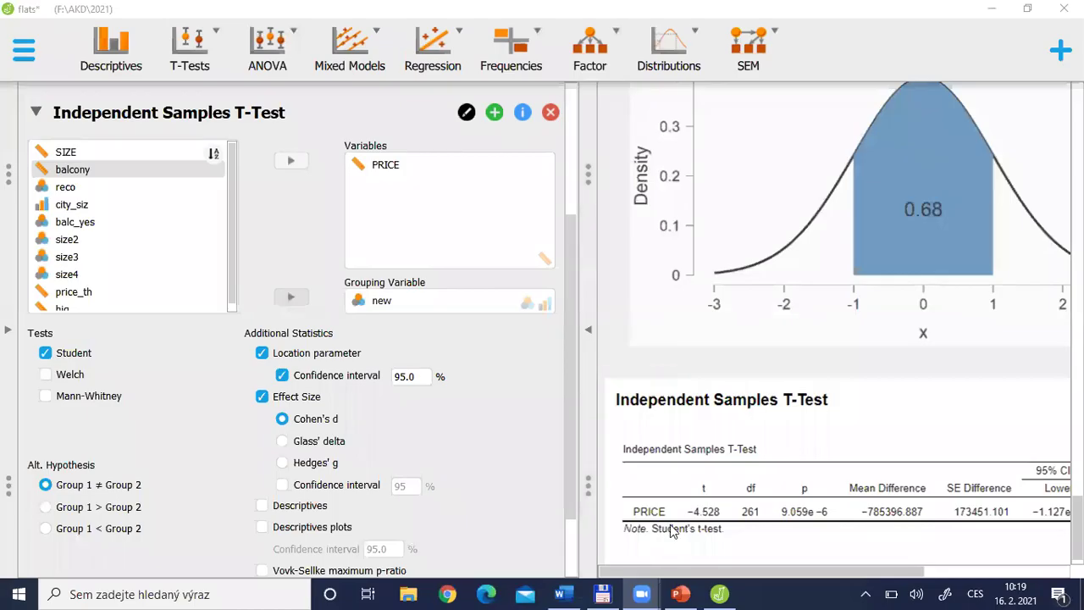
click(588, 329)
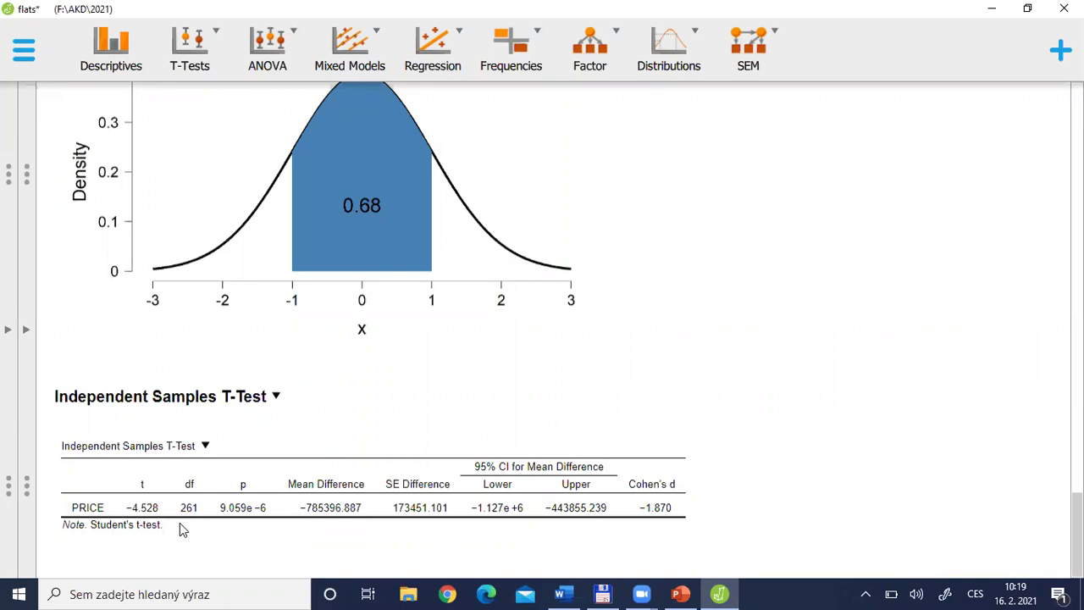
click(33, 339)
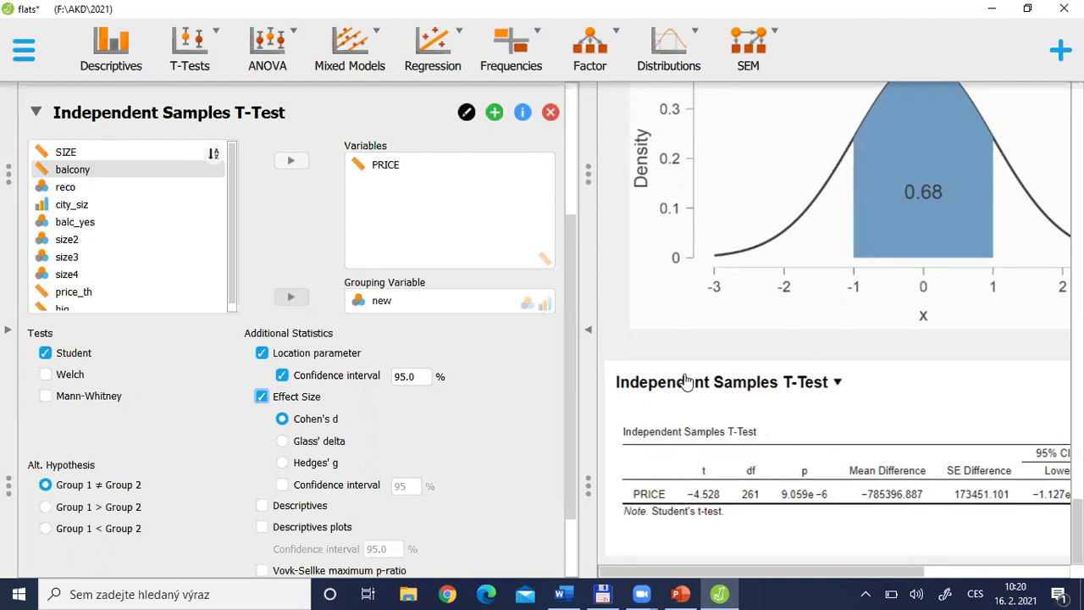
Step: Add the equality of variances assumption check to the t-test and examine the Levene's and t-test tables at full width
scroll(568, 334, up, 3)
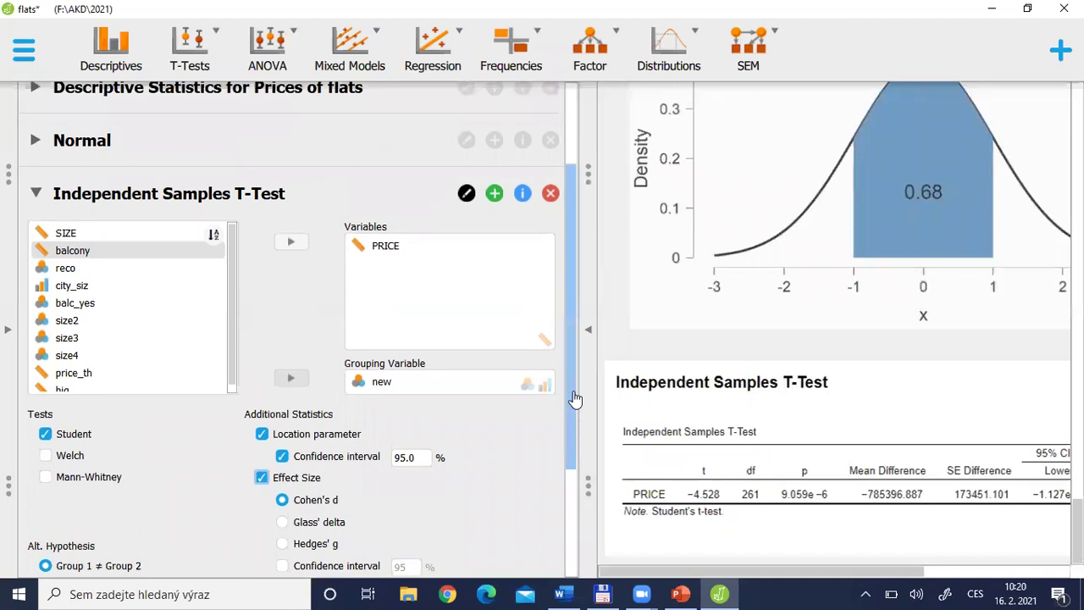
scroll(573, 486, up, 4)
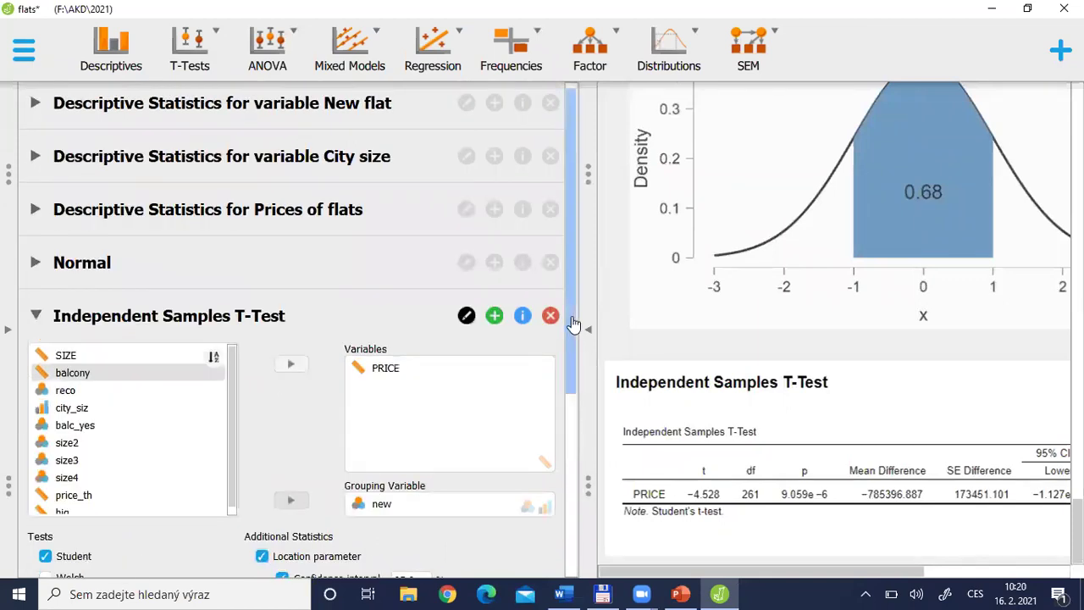
scroll(574, 510, down, 3)
scroll(573, 525, down, 8)
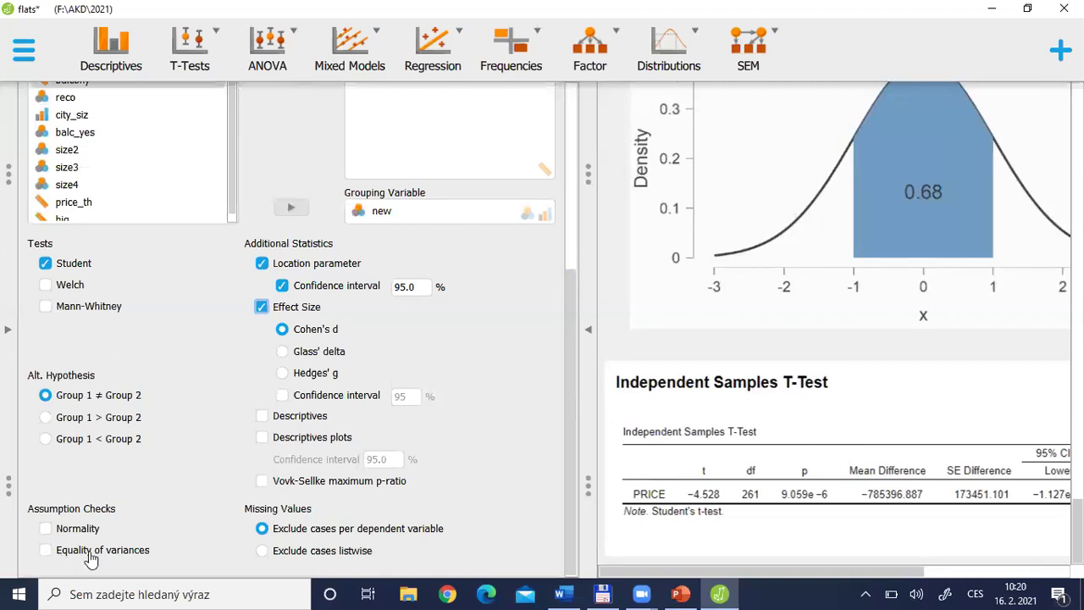
click(45, 552)
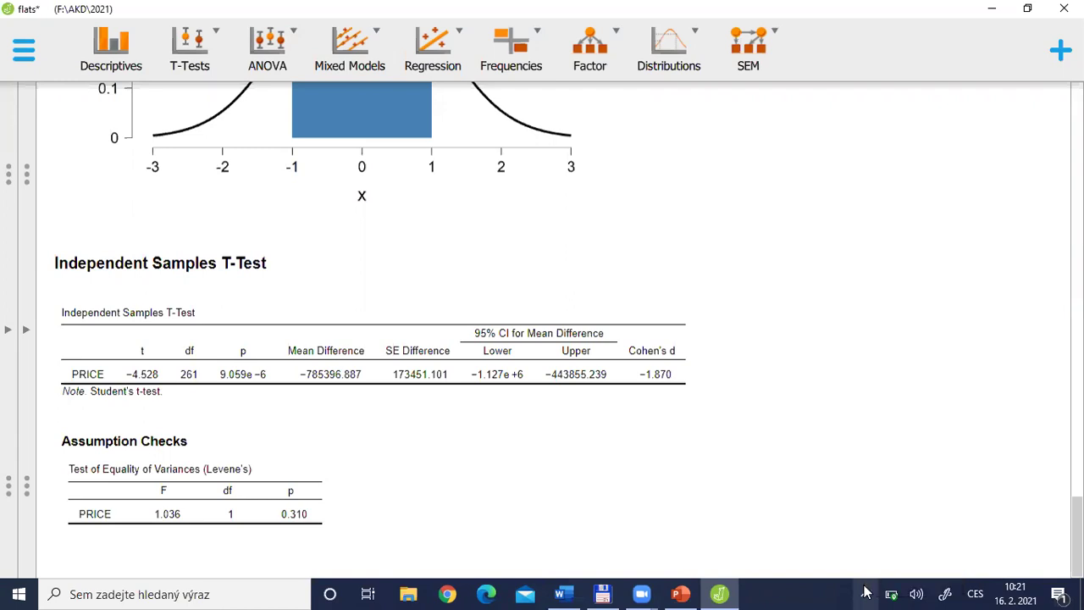
mouse_move(889, 592)
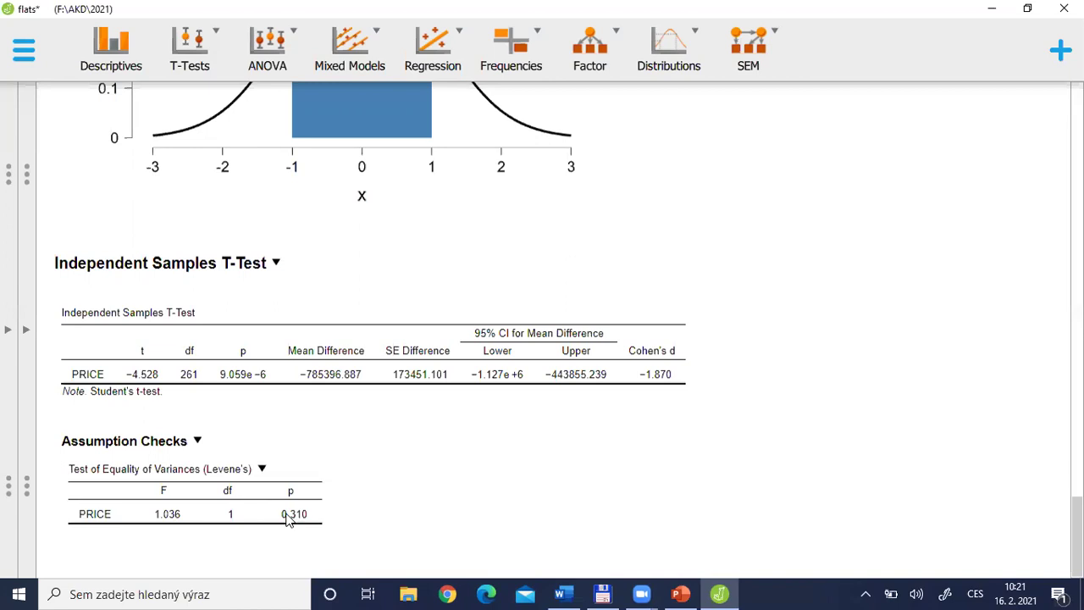
click(28, 331)
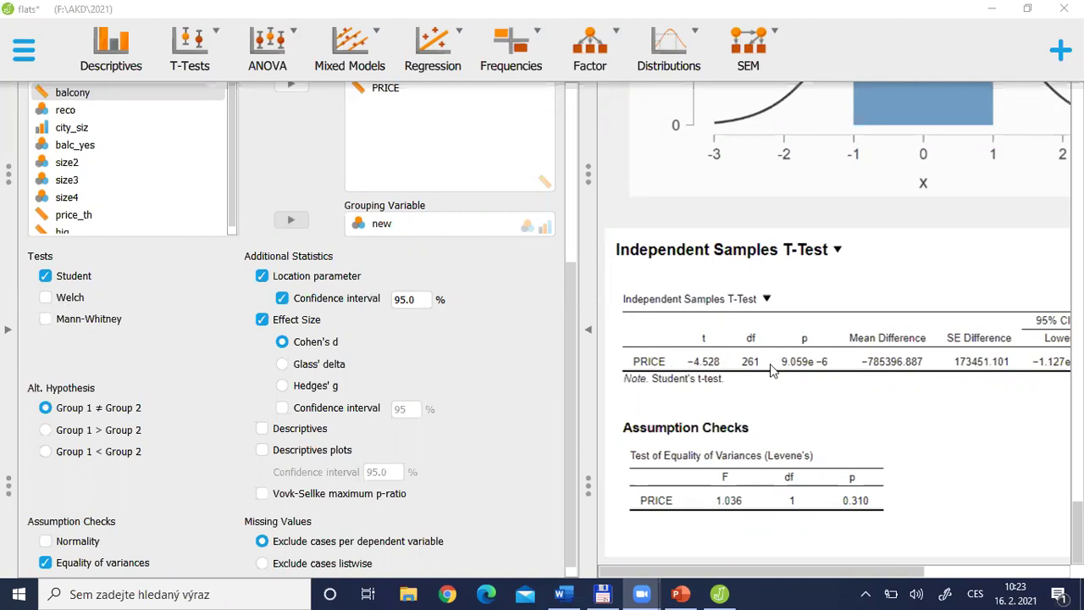
click(587, 329)
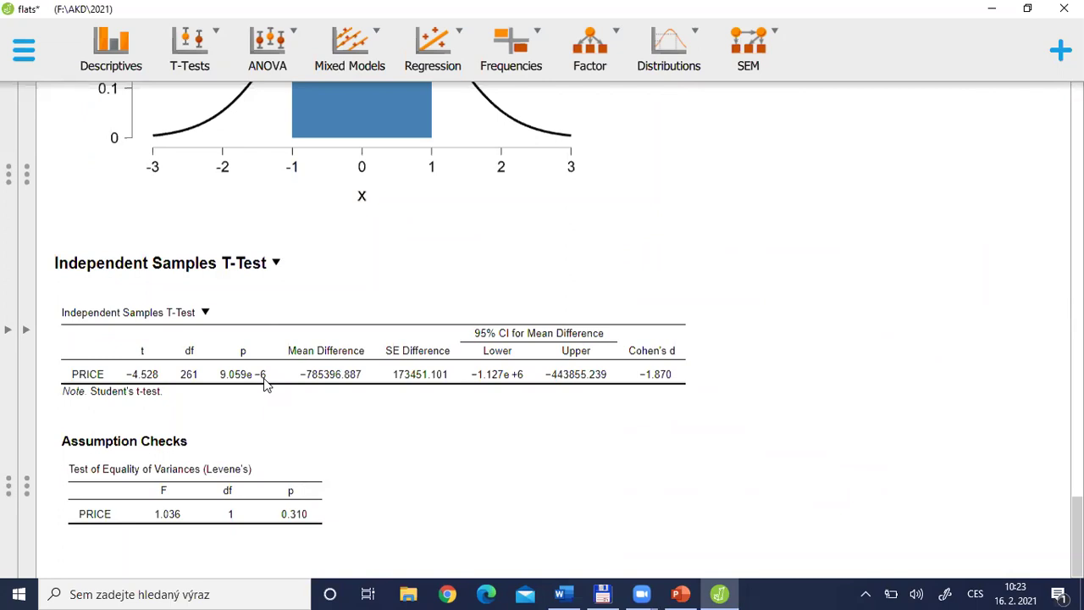
Step: Return to the t-test options and add the group descriptives to the output
click(27, 336)
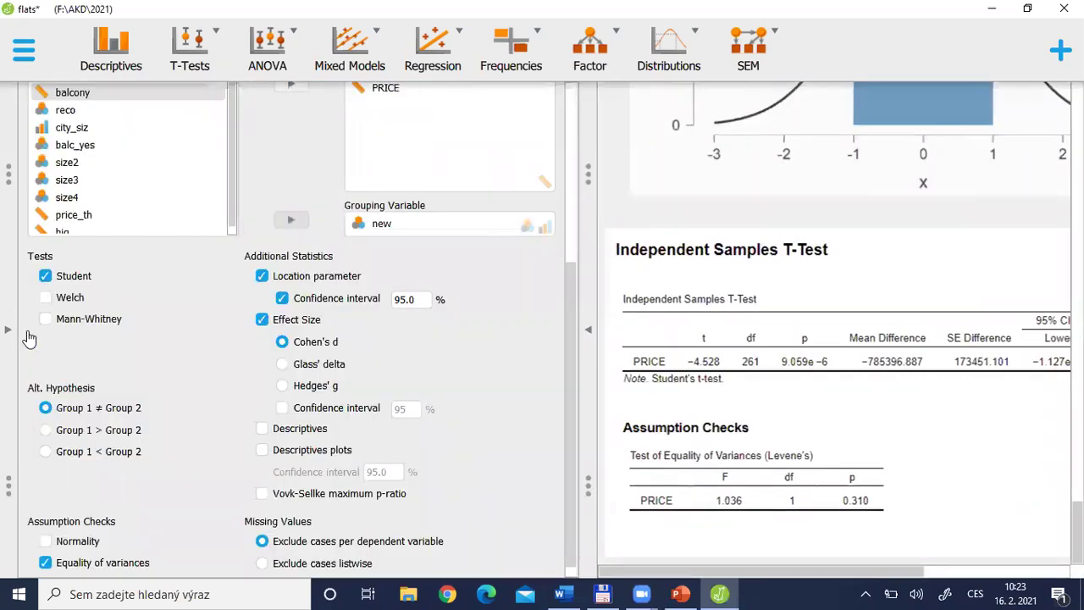
click(261, 428)
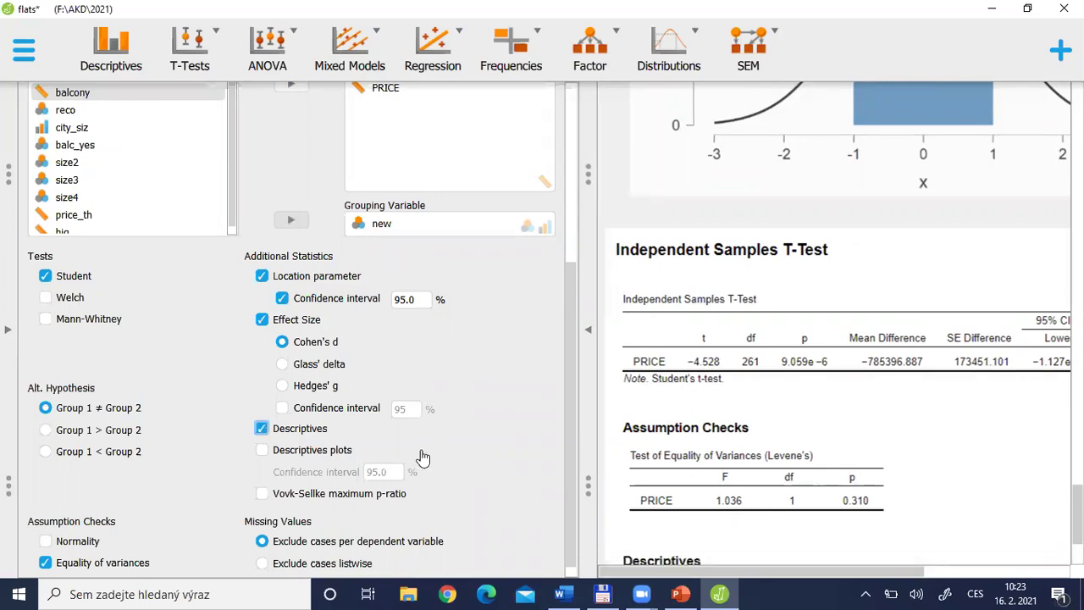
Step: Examine the t-test, Levene's test and group descriptives tables at full width, and return to the t-test options
scroll(830, 324, down, 3)
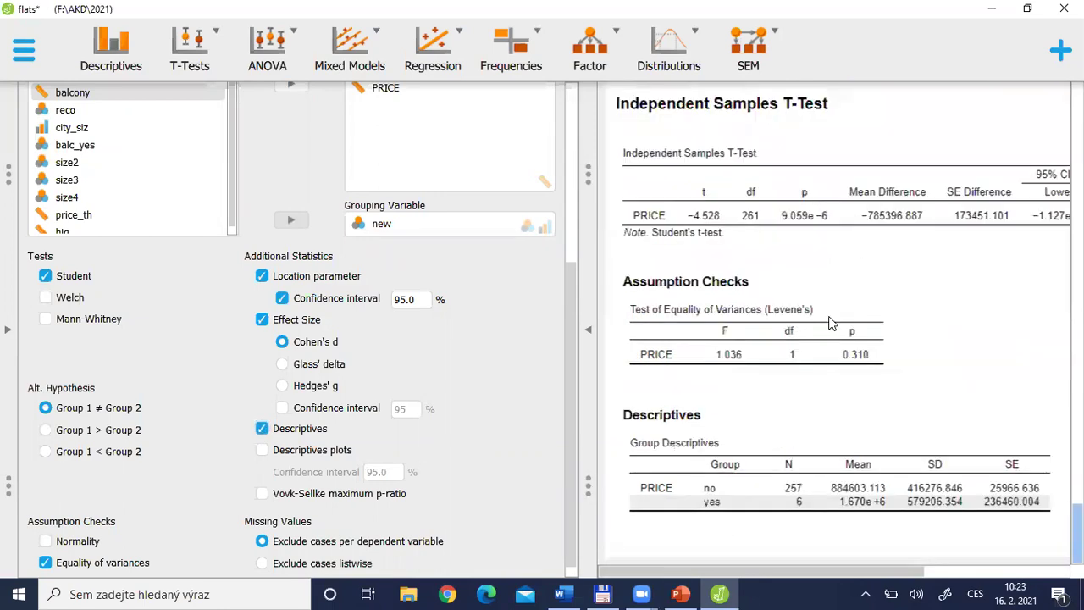
click(580, 329)
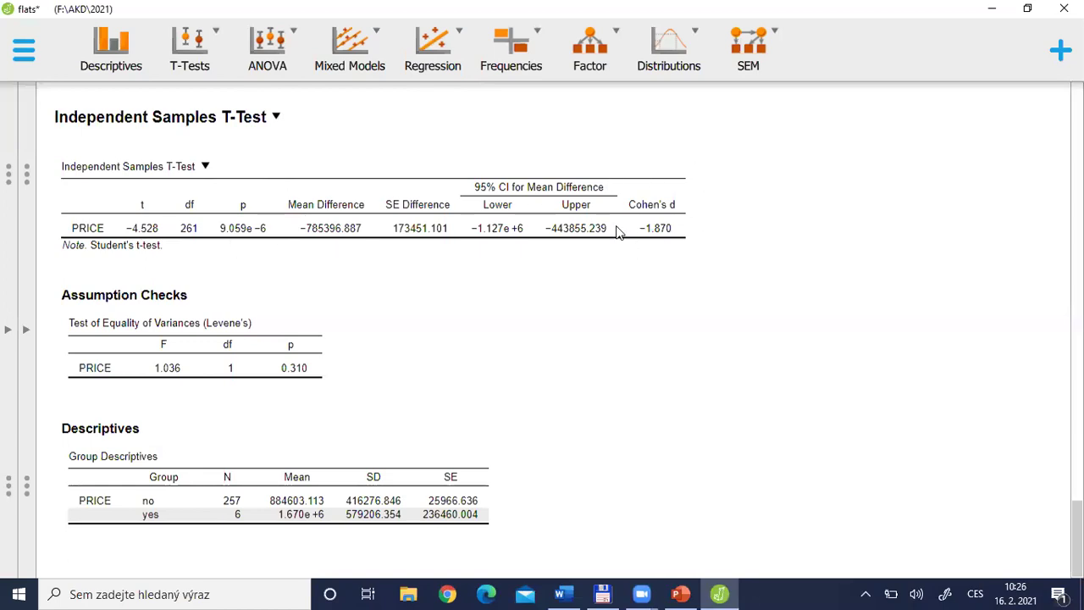
click(37, 354)
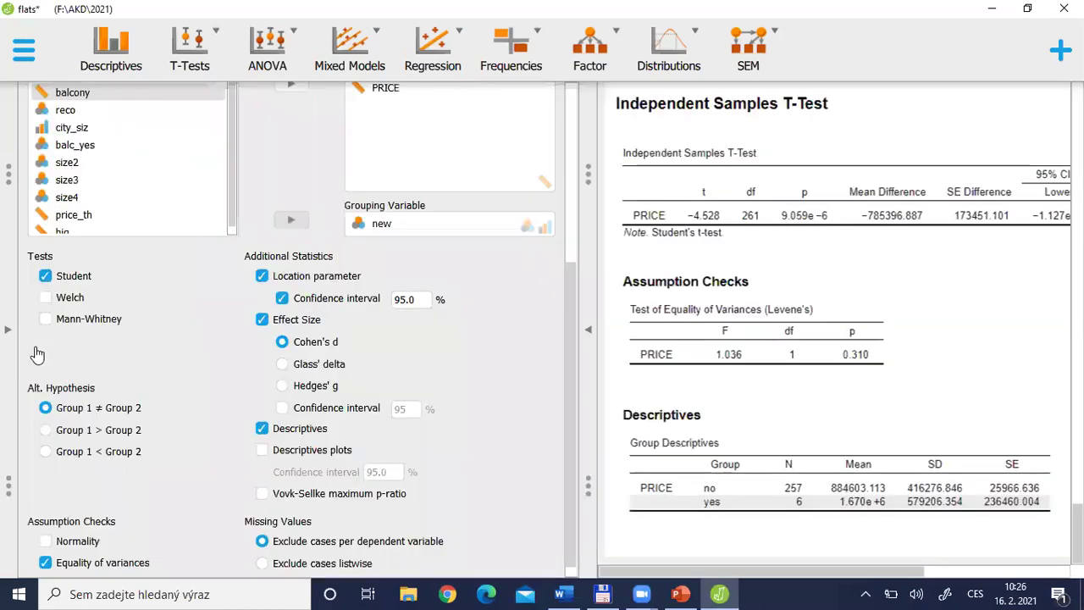
click(586, 331)
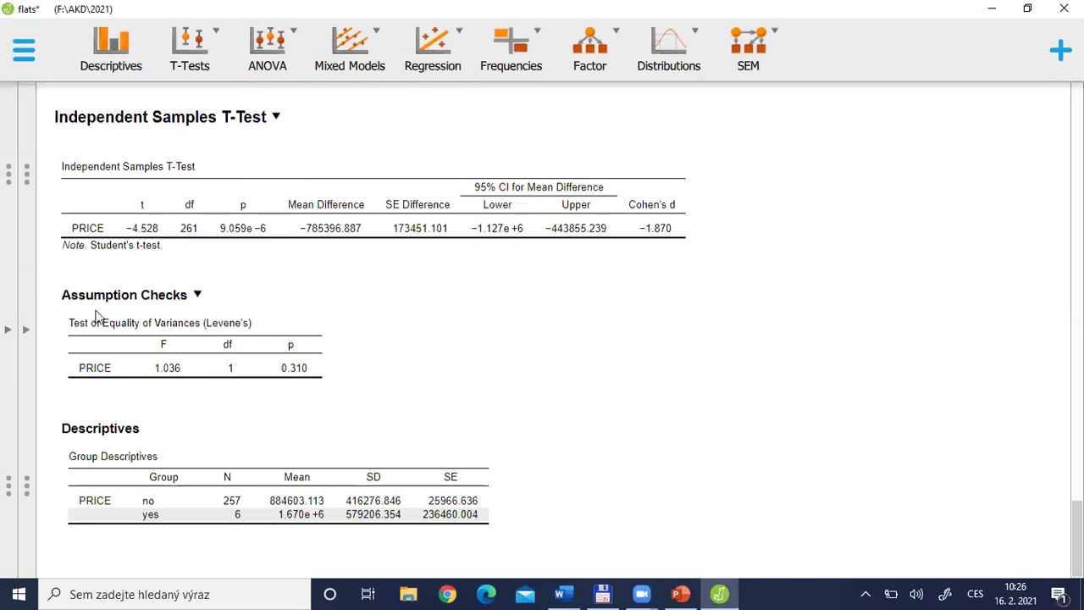
click(25, 330)
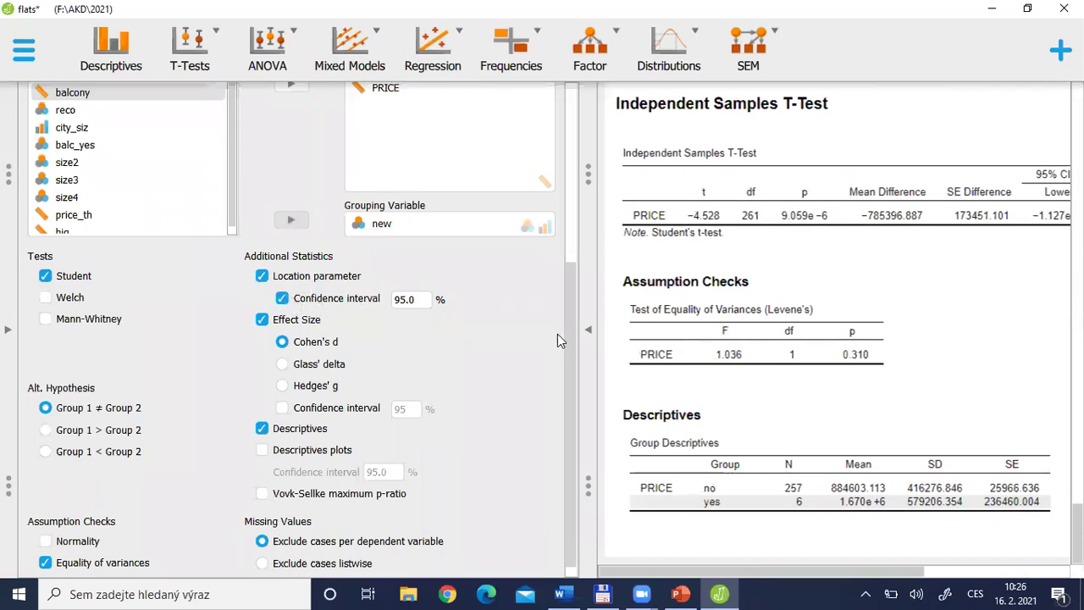
click(588, 335)
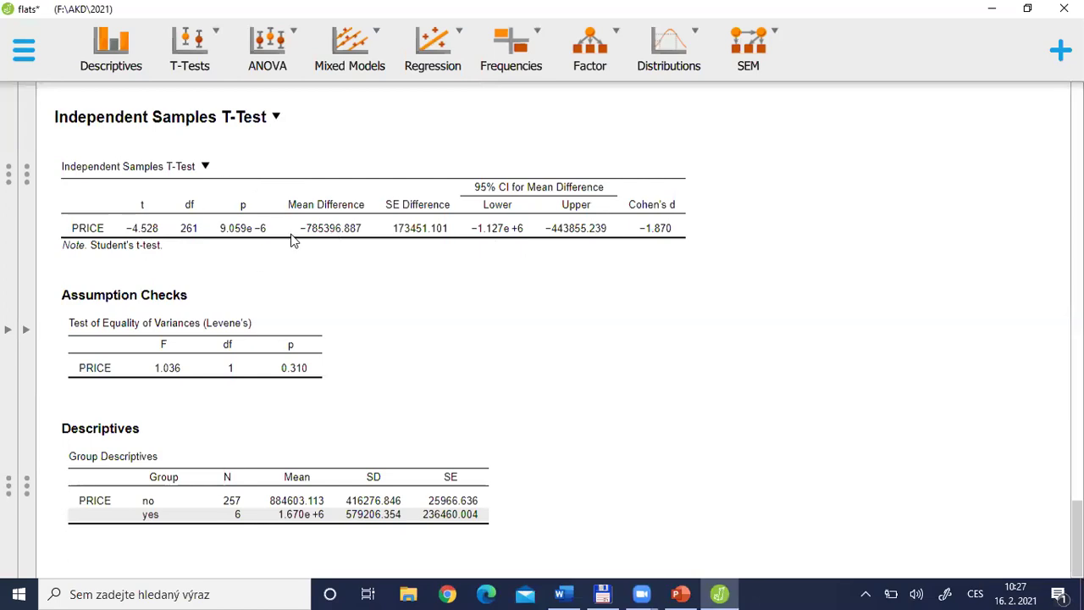
click(26, 337)
Step: Switch to the PowerPoint lecture and go to the slide "Relationships: Contingency tables and correlations"
key(alt+Tab)
key(alt+Tab)
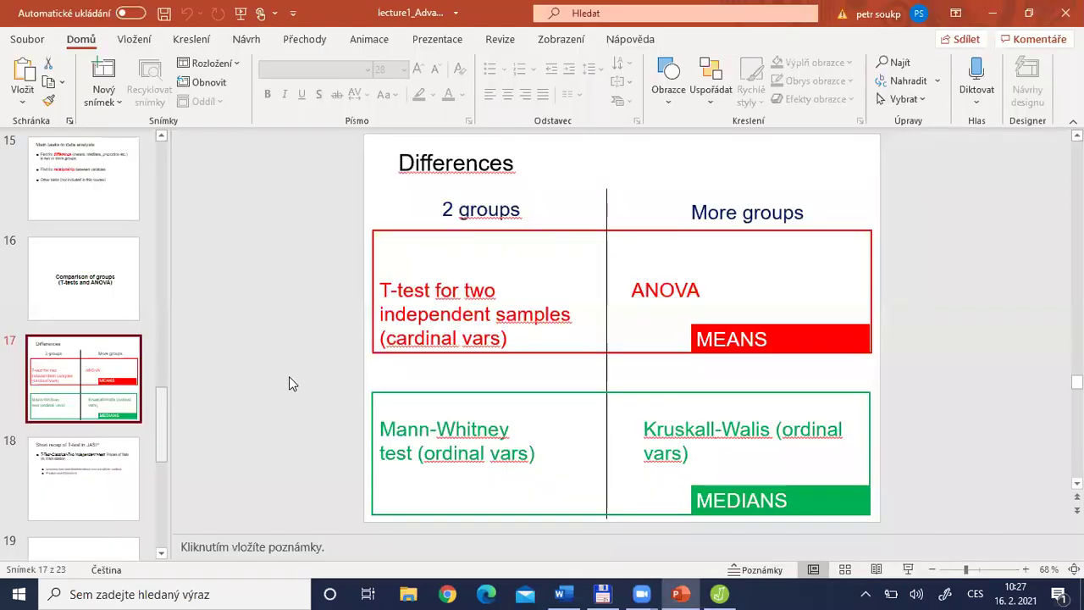
key(Down)
key(Down)
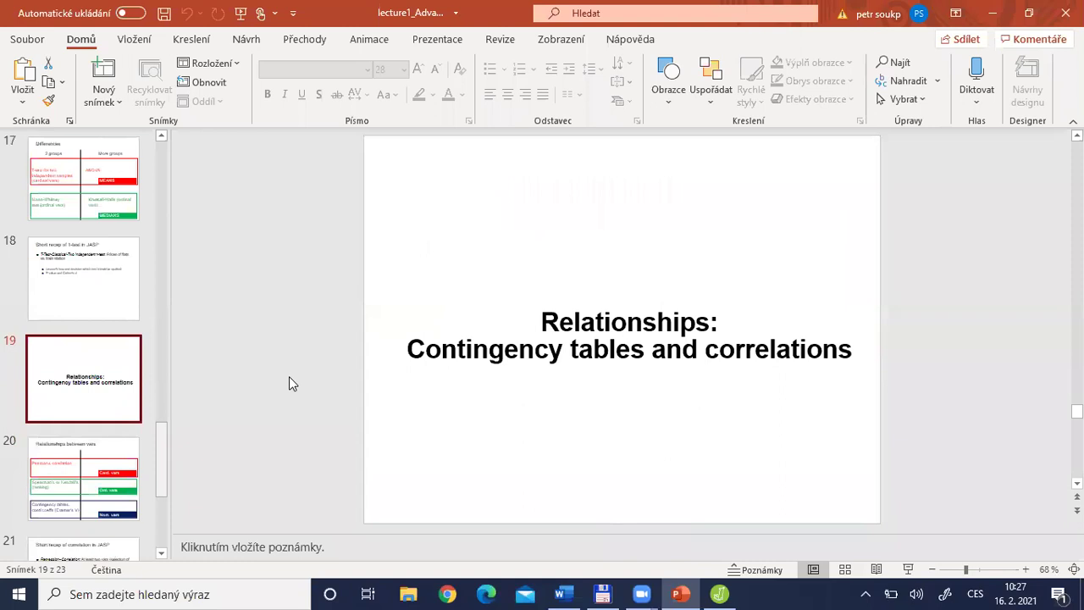
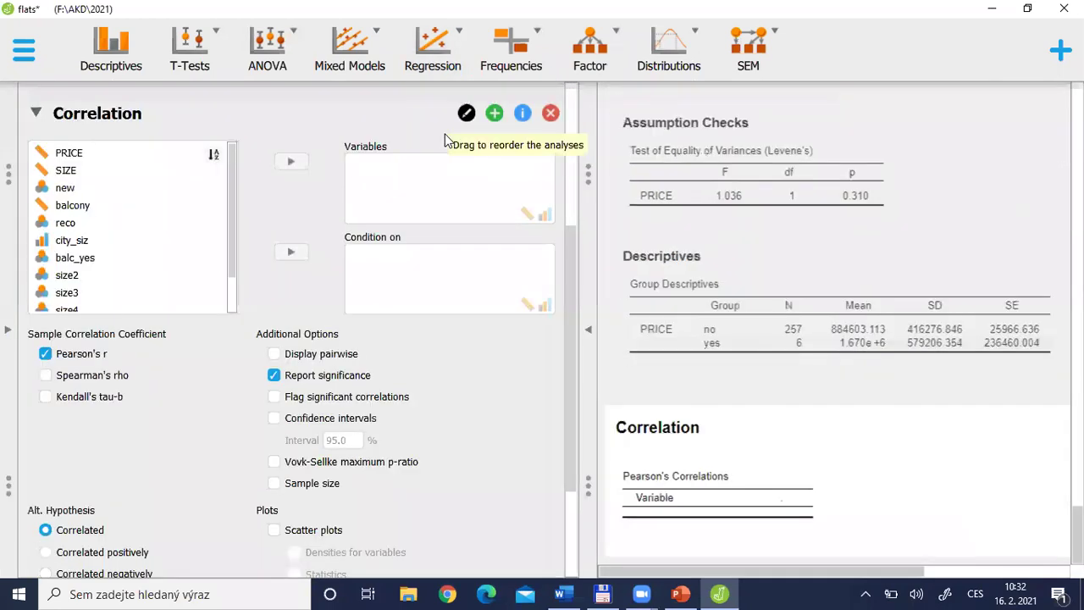
Step: Rename the correlation analysis as "Correlation for Prices and Sizes"
drag(573, 293, 574, 245)
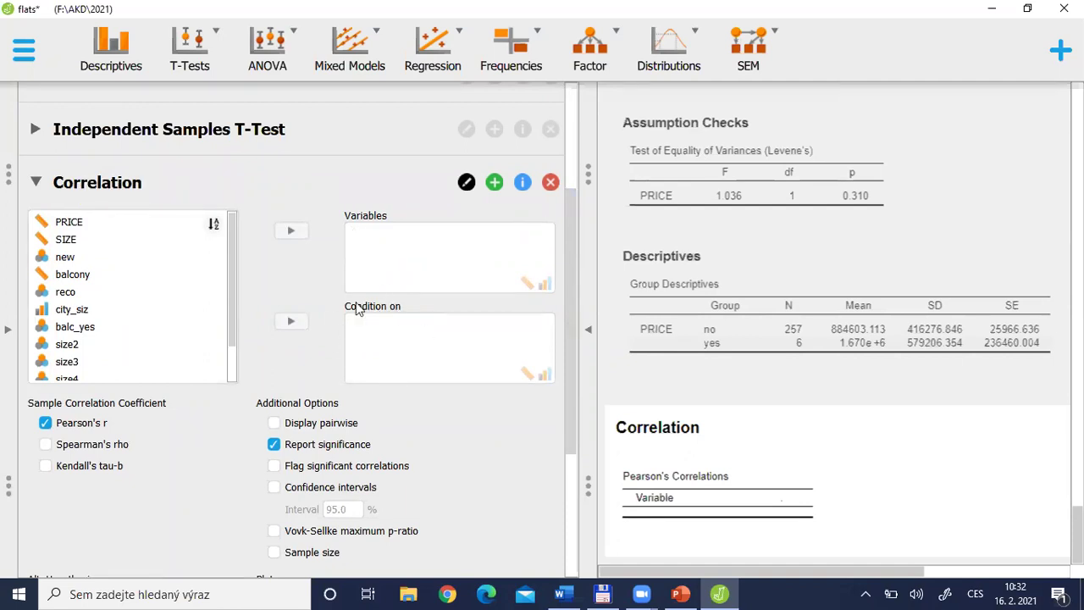
click(466, 183)
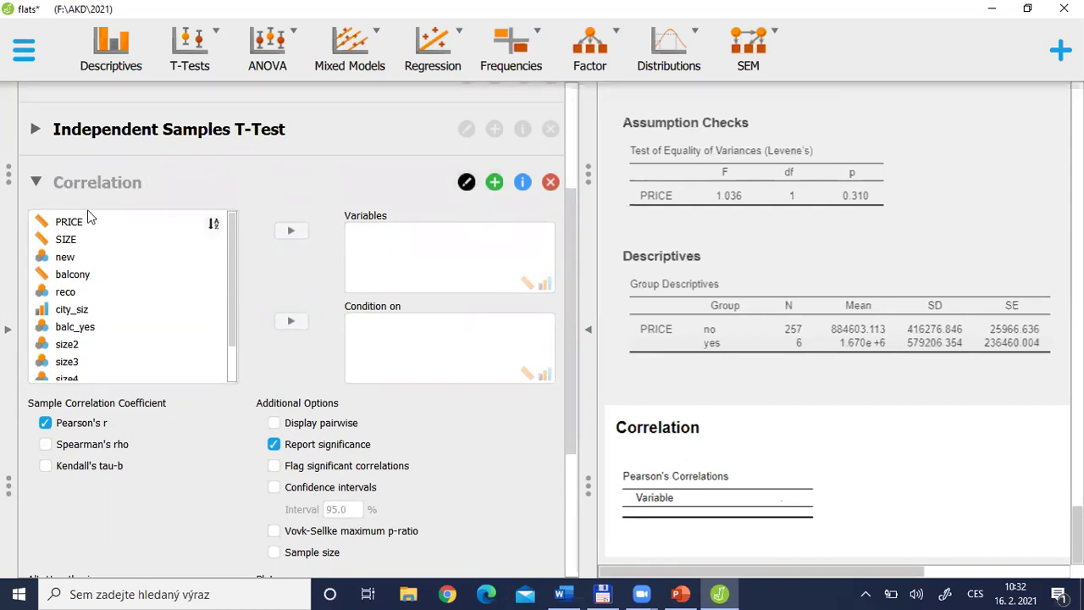
text(for Prices and Sizes)
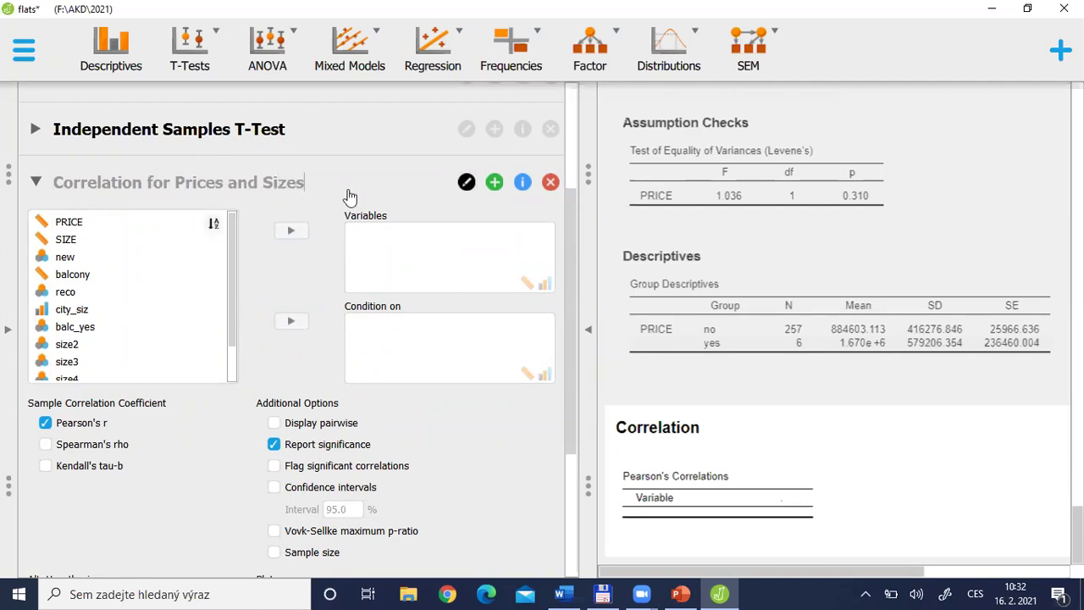
key(Return)
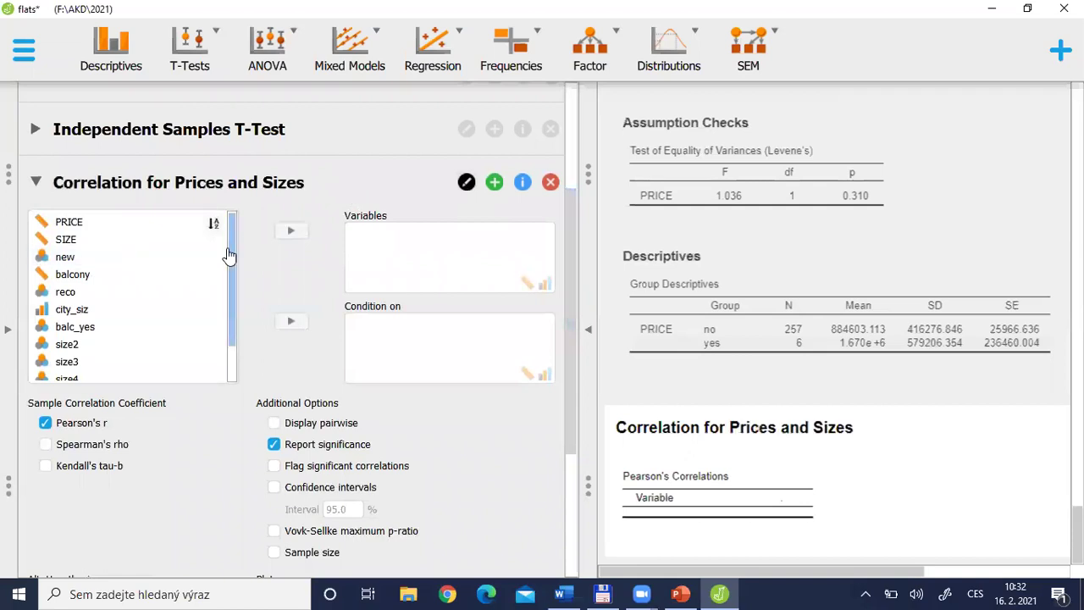
Step: Assign PRICE and SIZE as the variables of the correlation analysis
click(156, 227)
shift+click(156, 239)
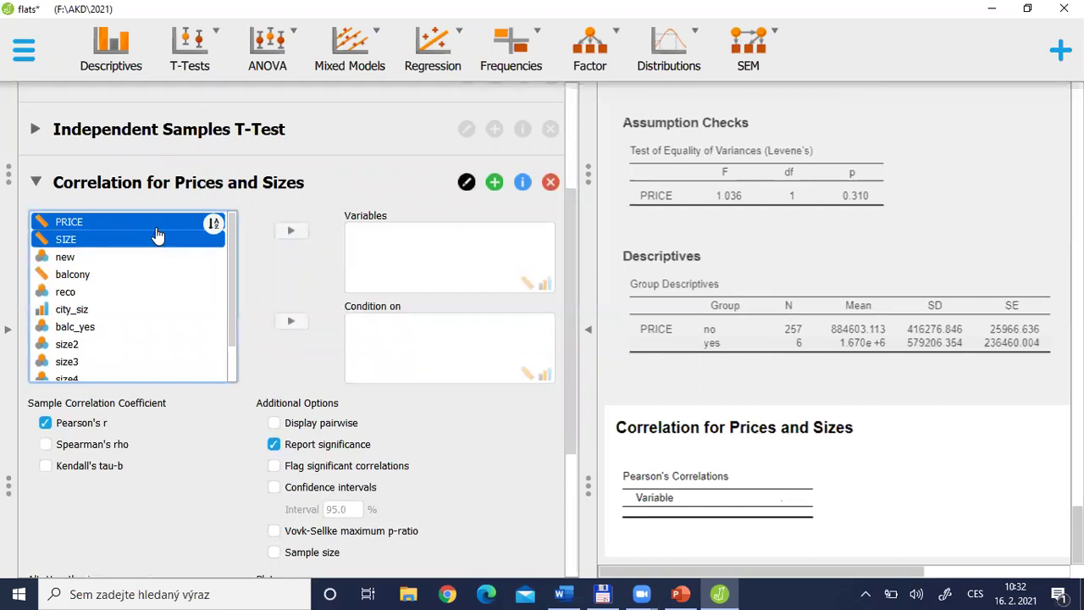
click(287, 230)
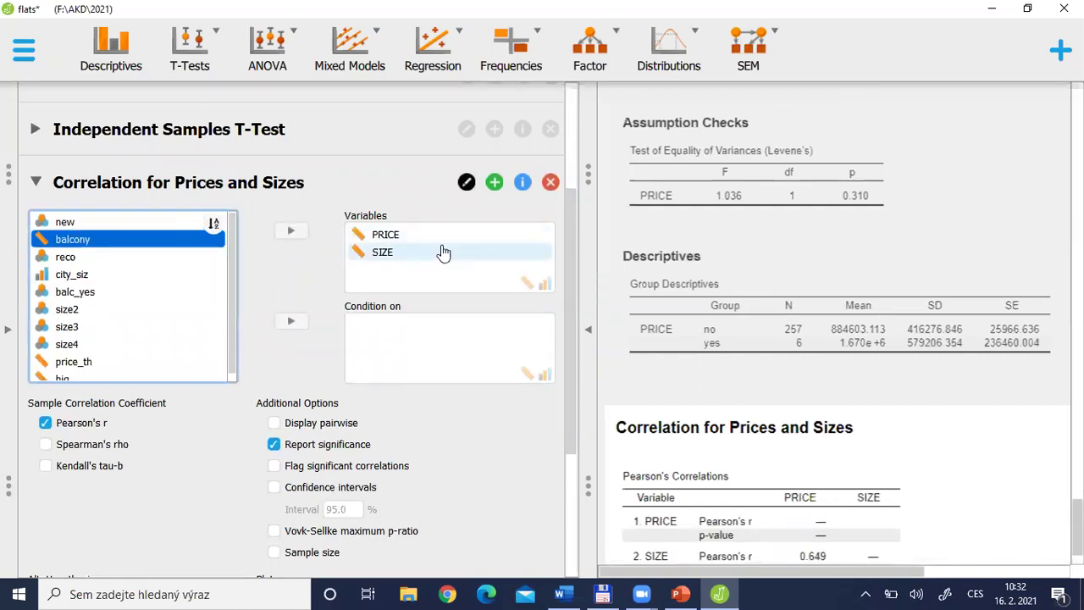
Step: Examine the Pearson's correlations table at full width and compare it with the guesses noted in the Word document
click(587, 329)
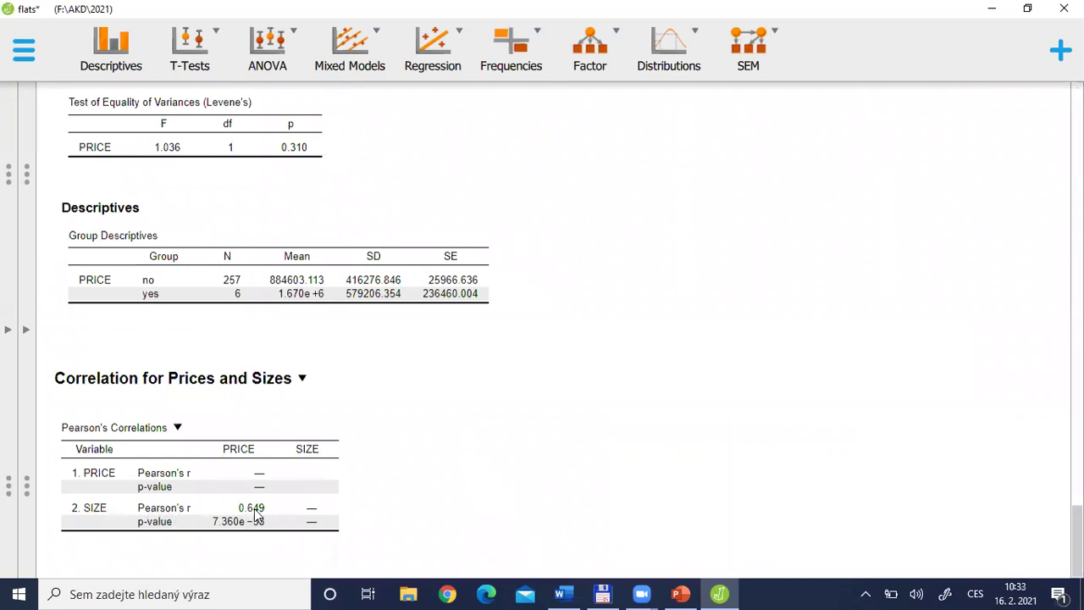
key(alt+Tab)
key(alt+Tab)
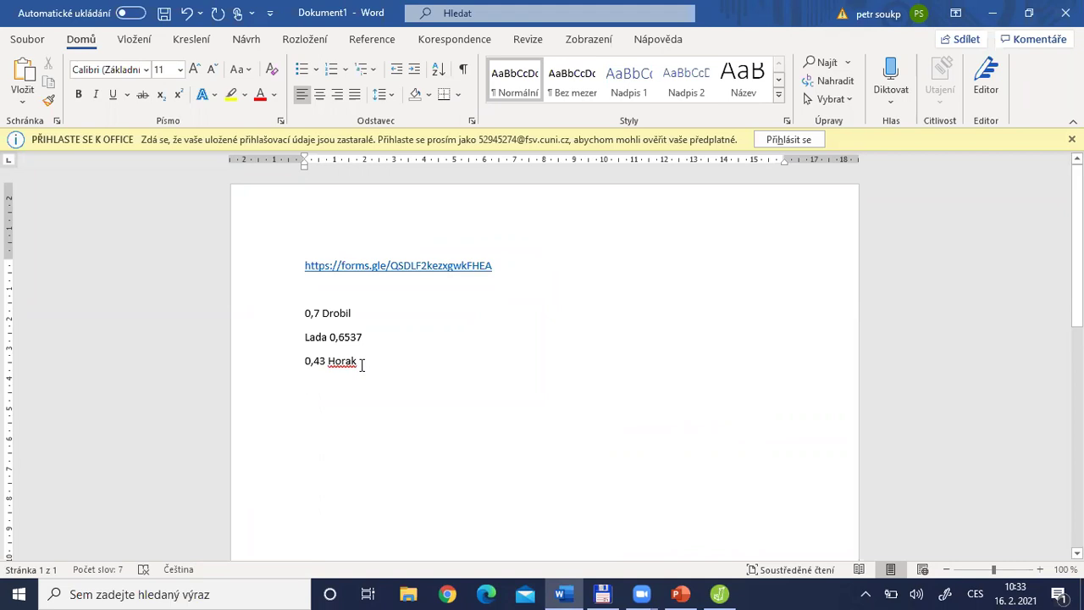
key(alt+Tab)
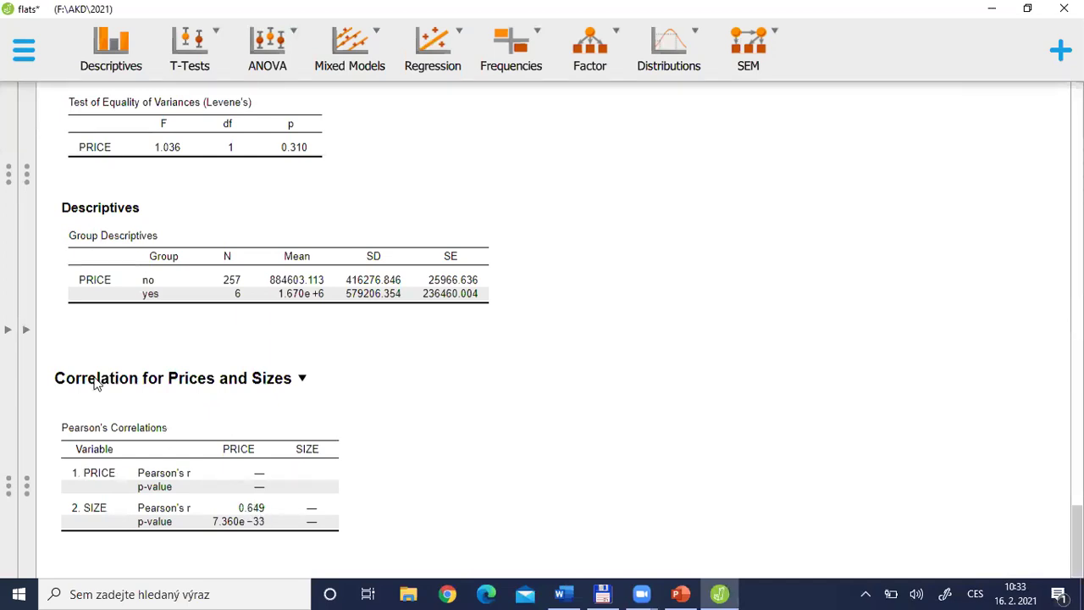
Step: Return to the correlation options, add the sample size to the table and display the correlations pairwise
click(25, 332)
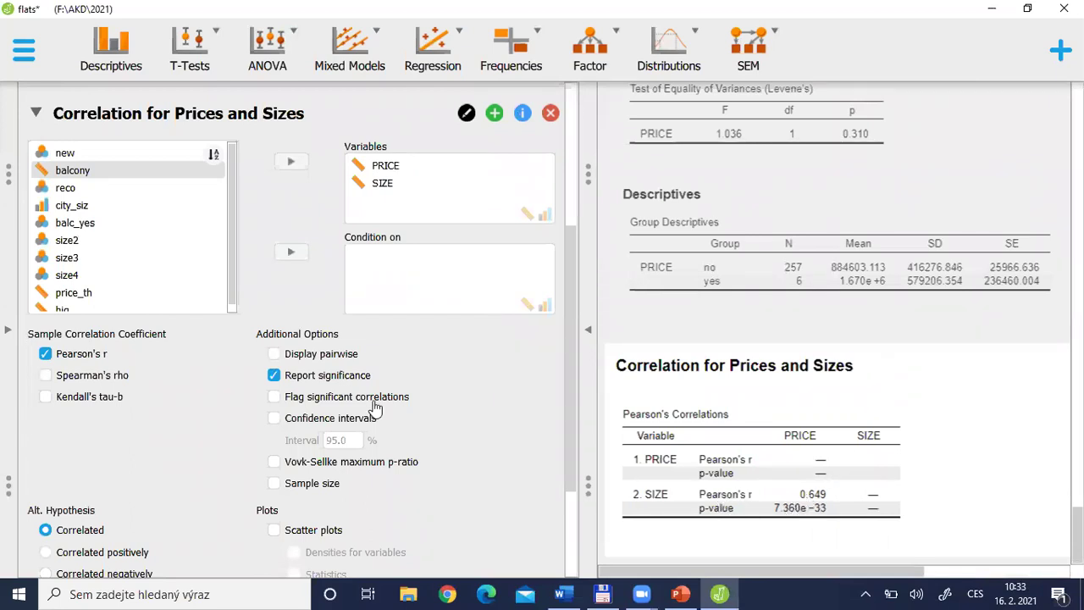
click(282, 483)
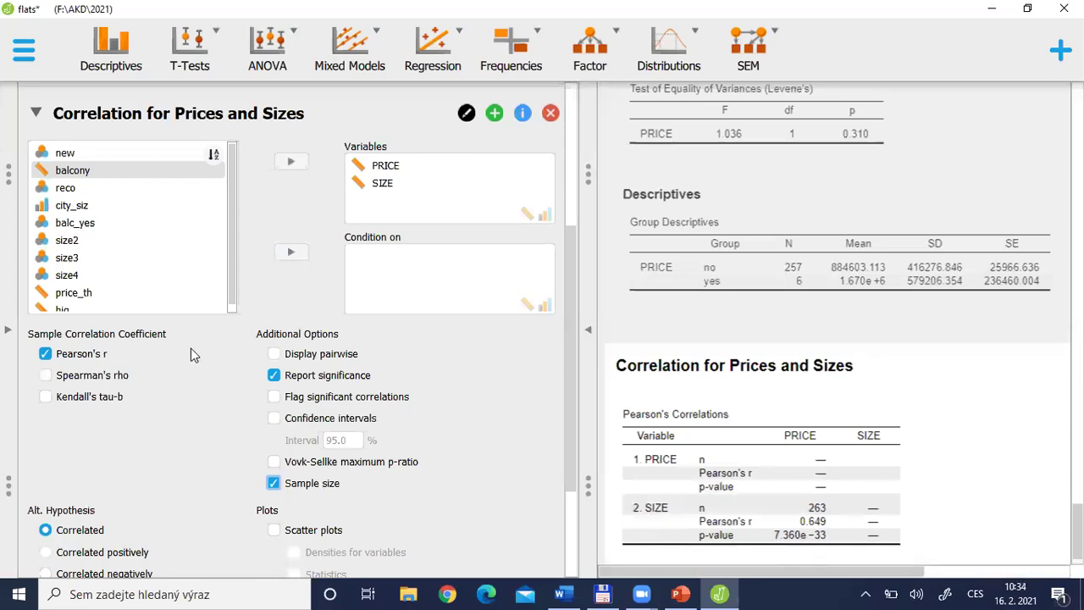
click(272, 354)
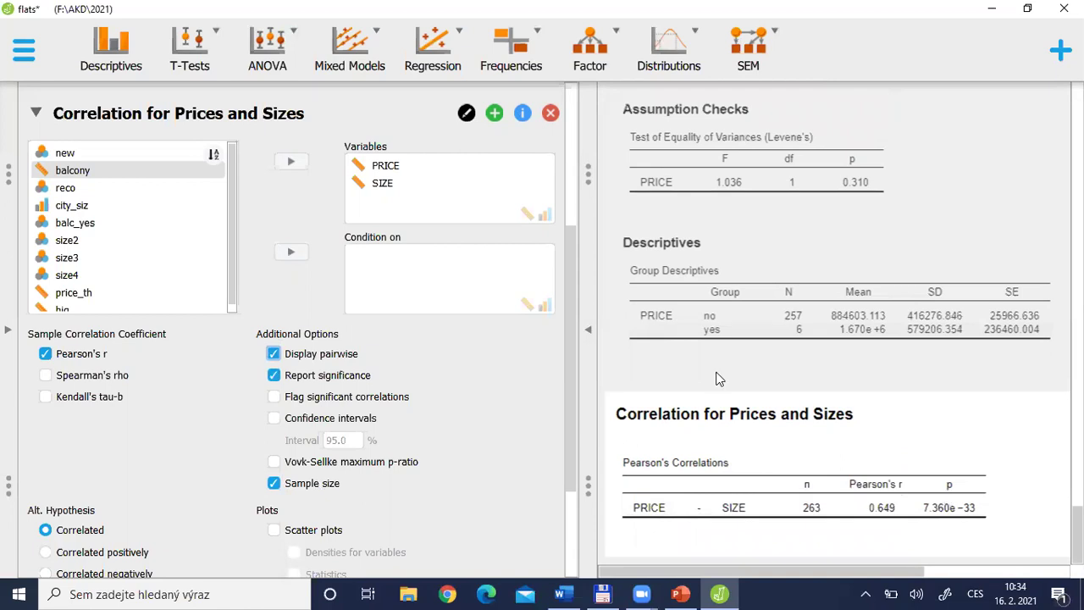
Step: Add scatter plots with densities for variables, statistics and 95% confidence intervals to the correlation output
drag(570, 370, 575, 472)
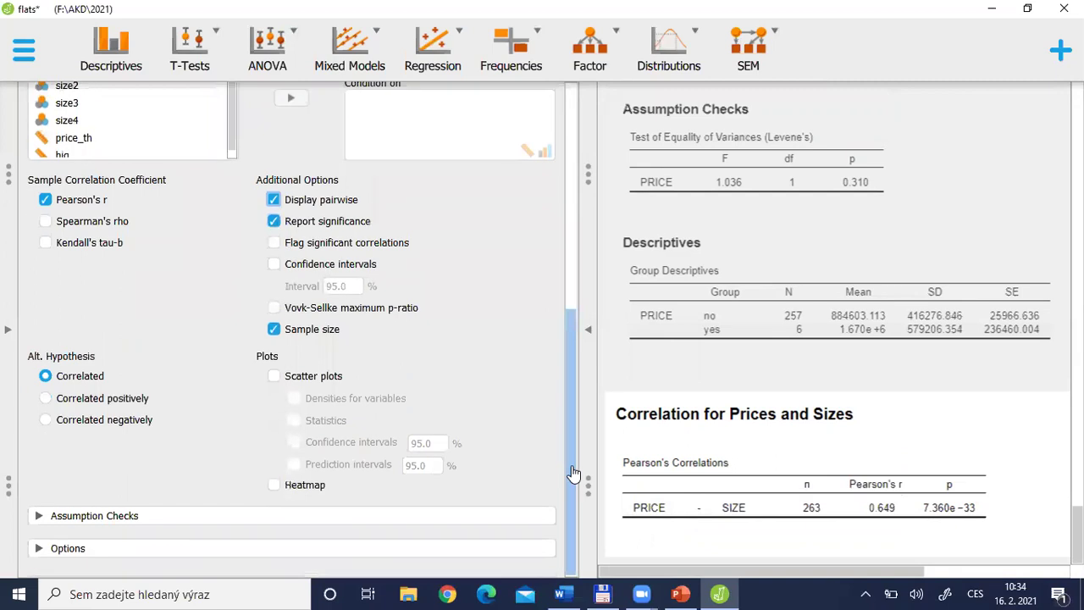
click(273, 376)
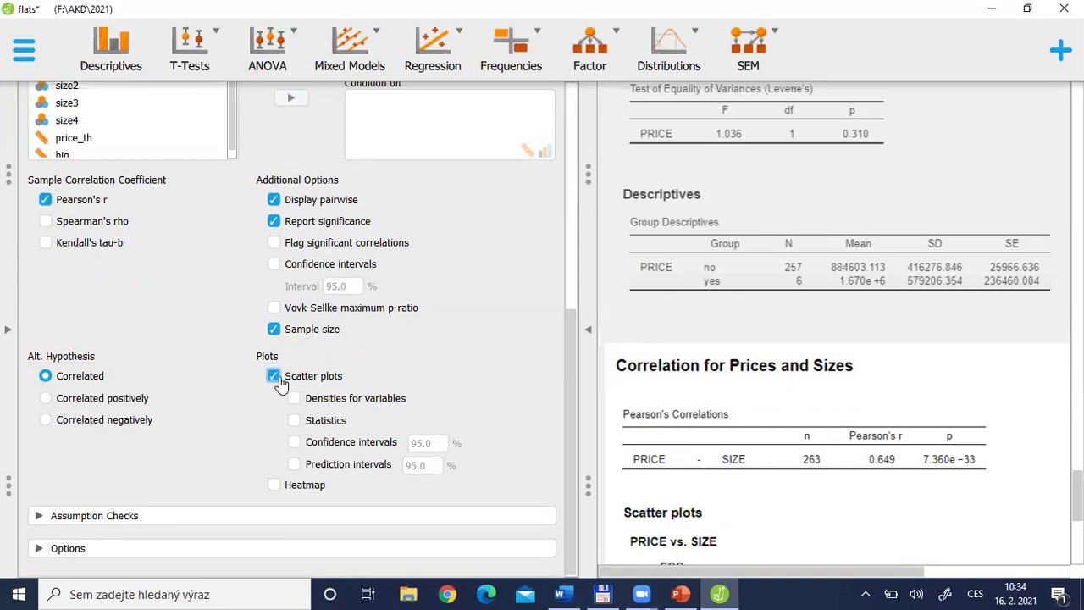
click(294, 399)
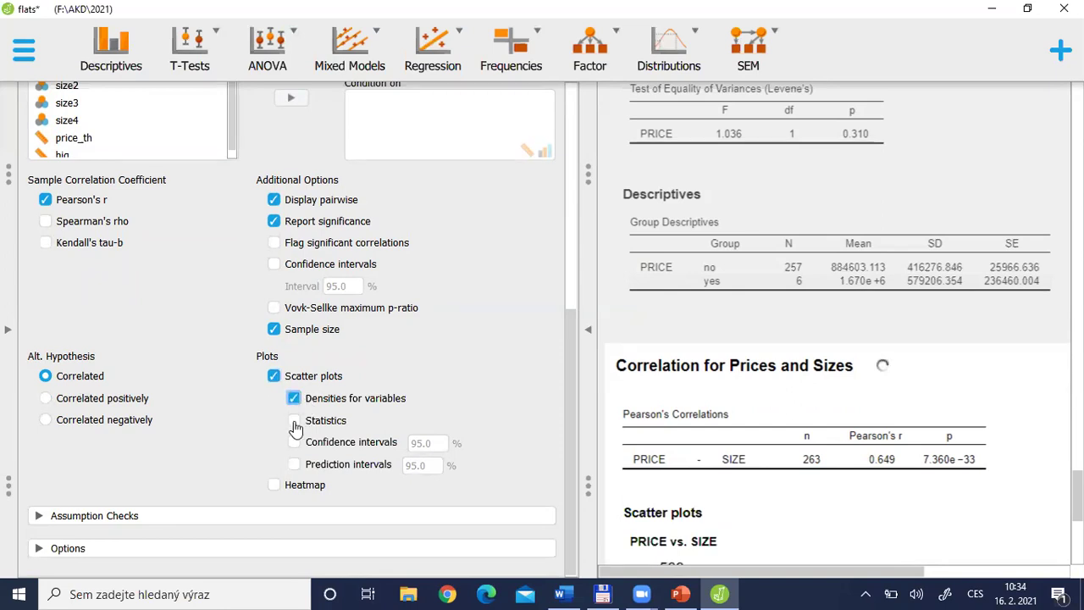
click(294, 423)
click(296, 446)
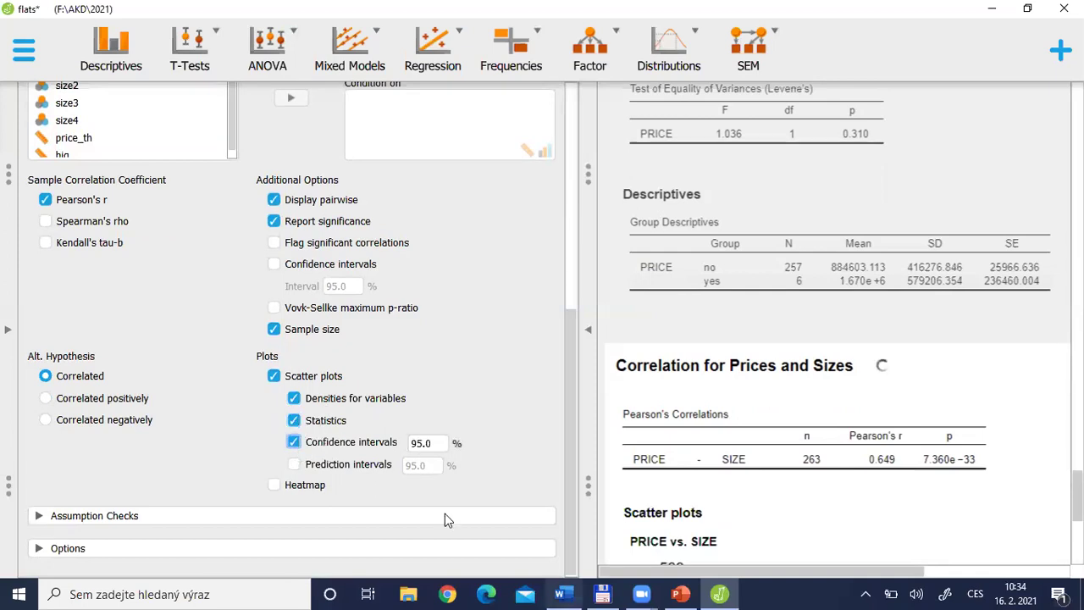
Step: Examine the PRICE vs. SIZE scatter plot with its density plots at full width
mouse_move(558, 592)
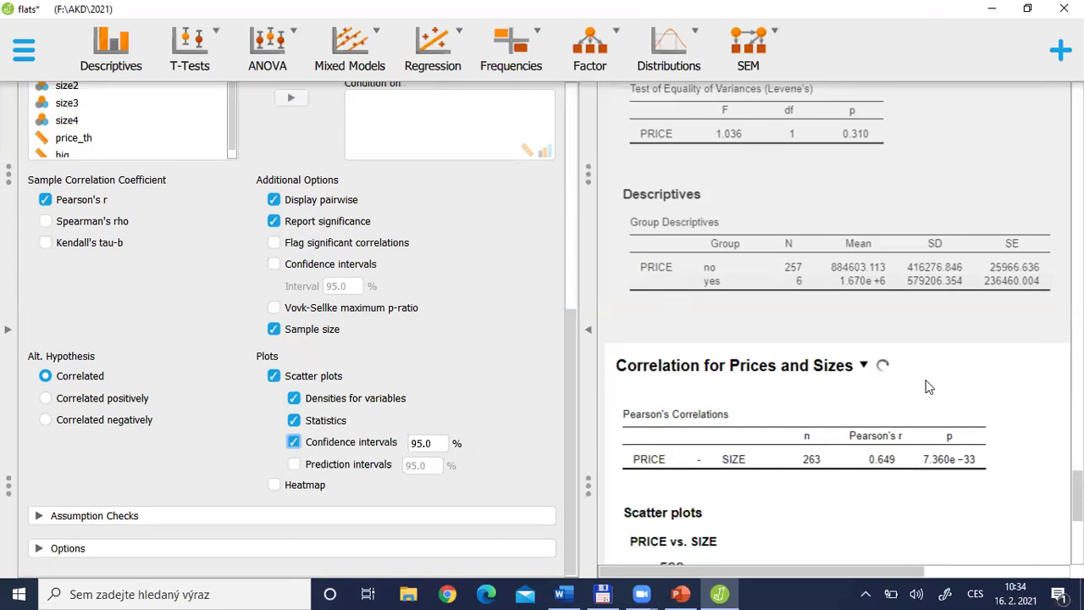
scroll(627, 394, down, 5)
click(589, 346)
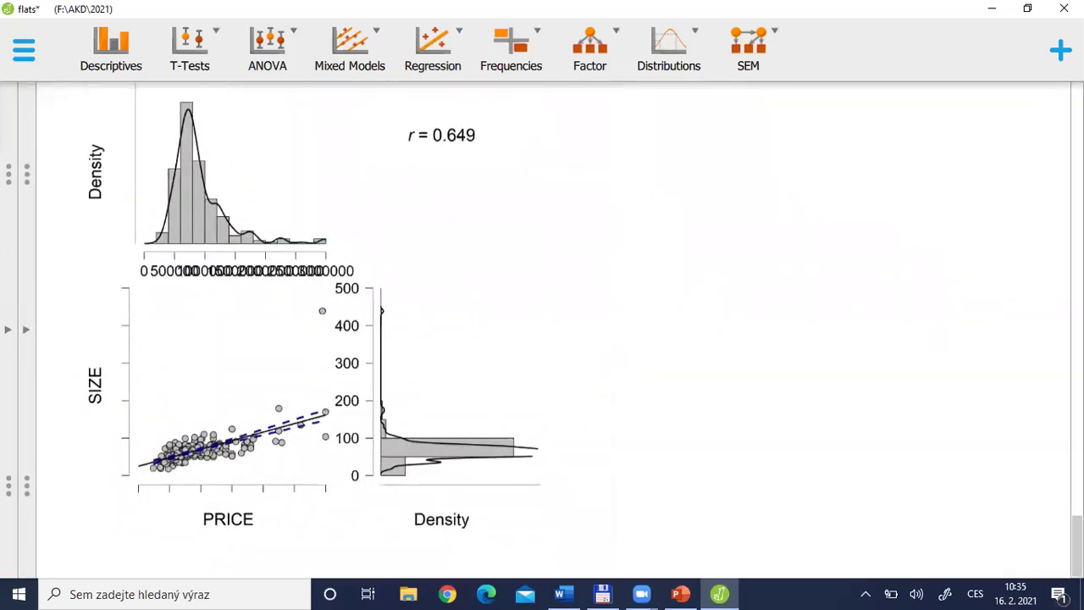
scroll(559, 339, up, 1)
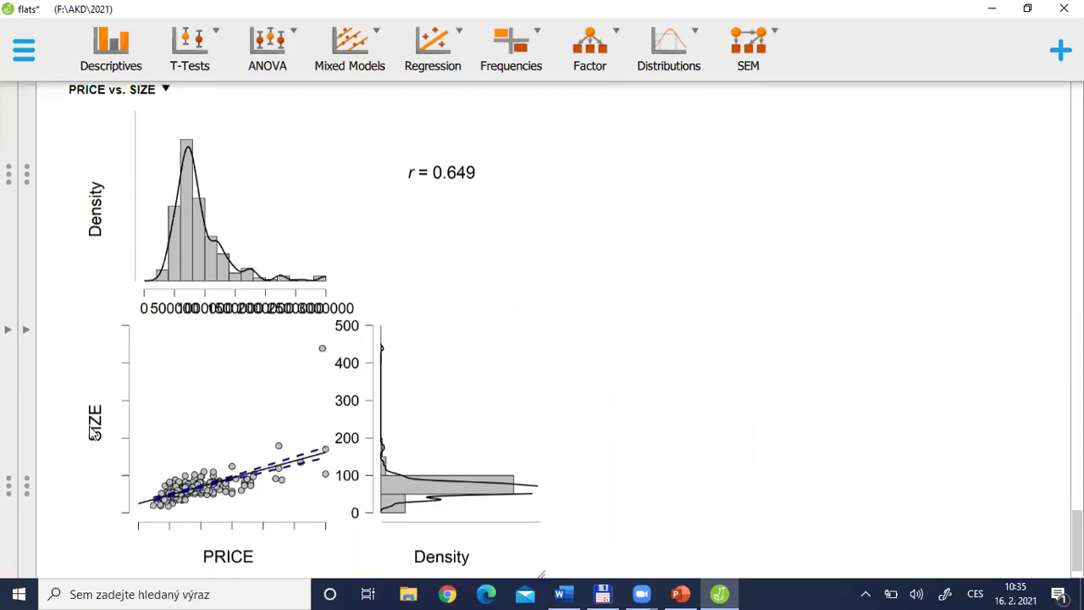
Step: Reorder the correlation variables so that SIZE comes before PRICE, by removing PRICE and adding it again
click(25, 330)
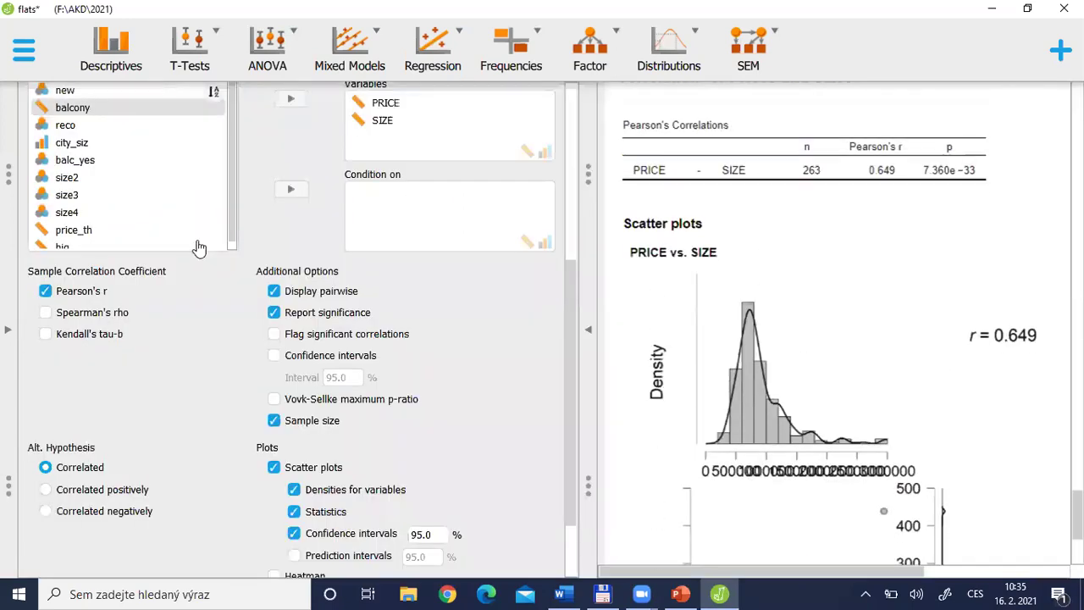
click(391, 109)
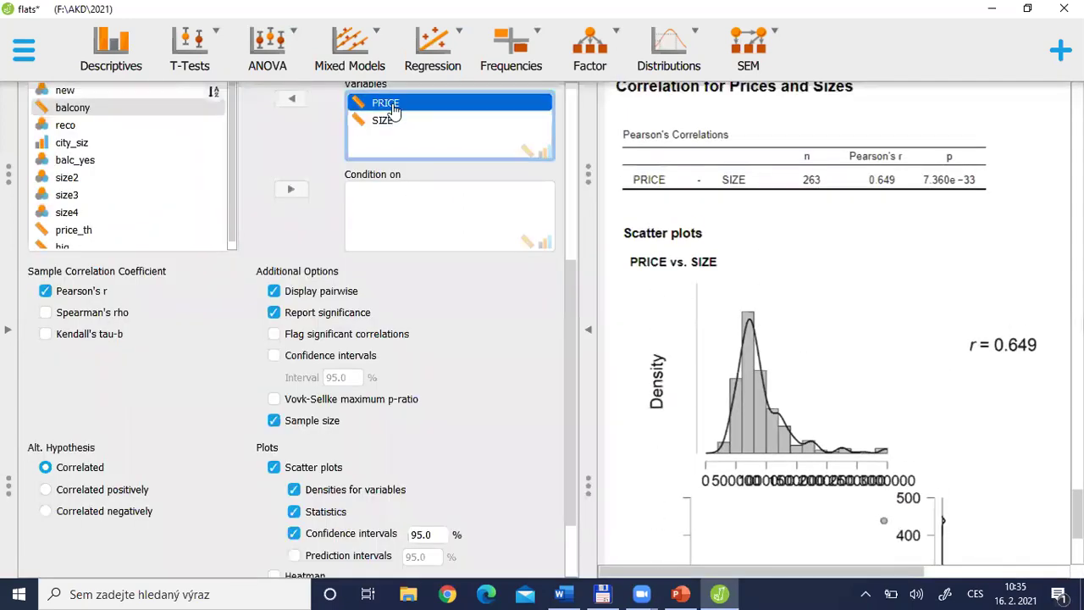
click(287, 101)
click(119, 91)
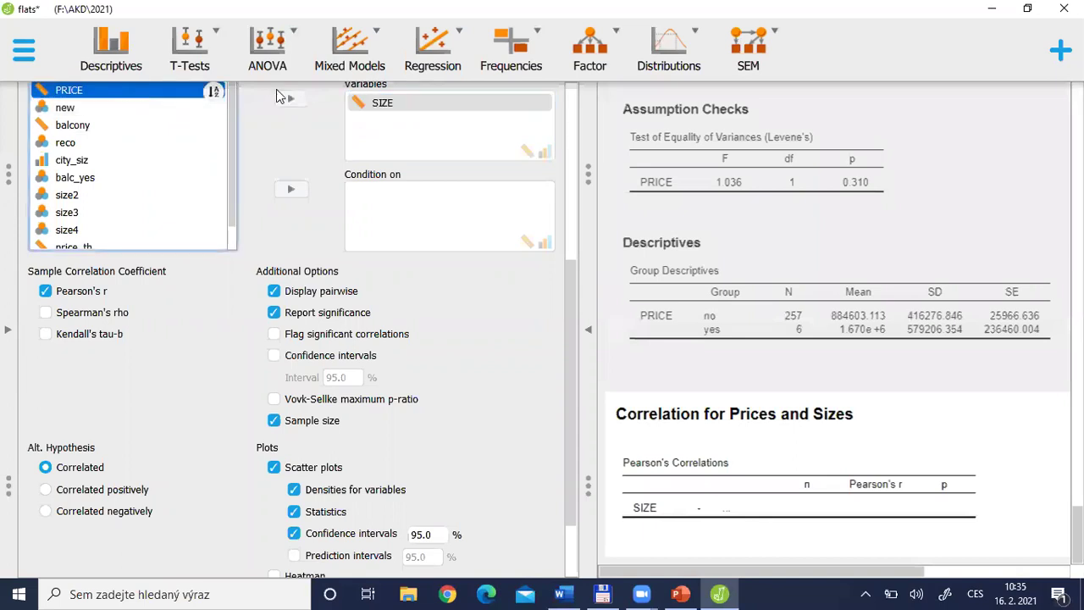
click(291, 98)
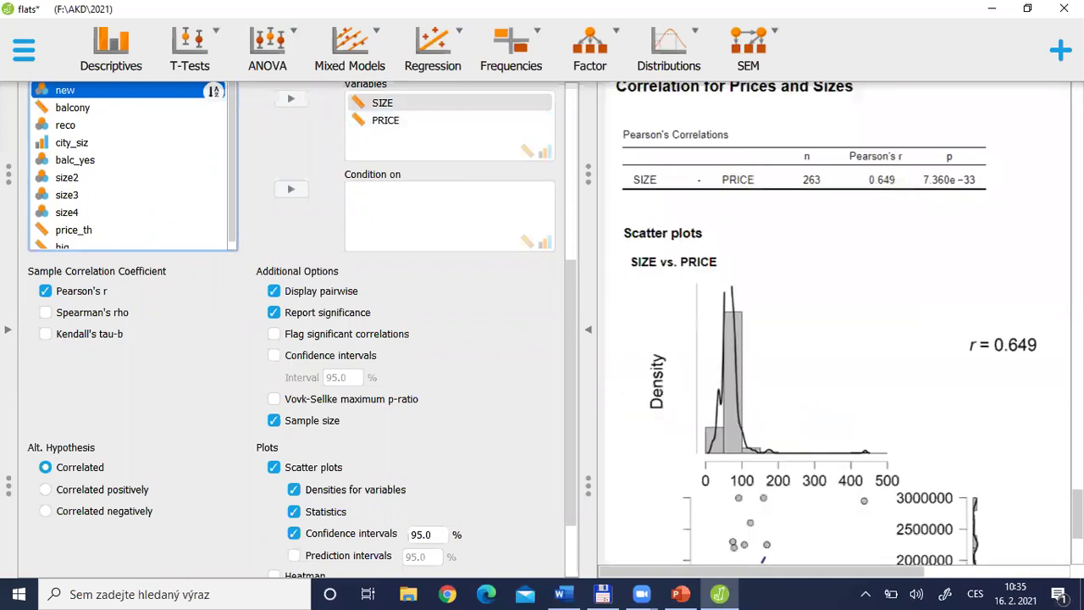
Step: Examine the SIZE vs. PRICE scatter plot at full width and return to the correlation options
scroll(675, 365, down, 5)
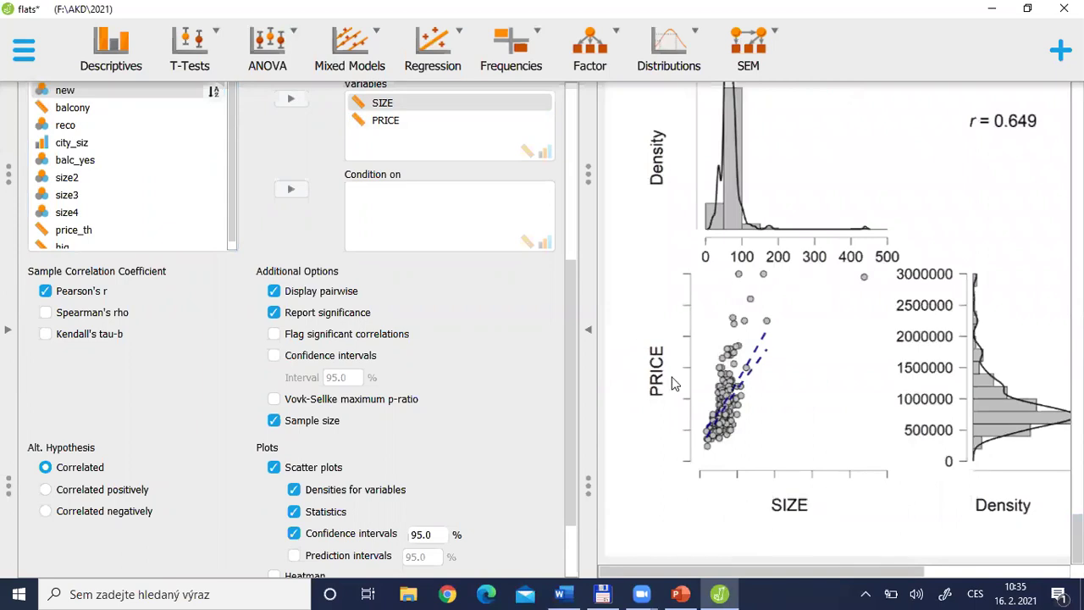
click(587, 329)
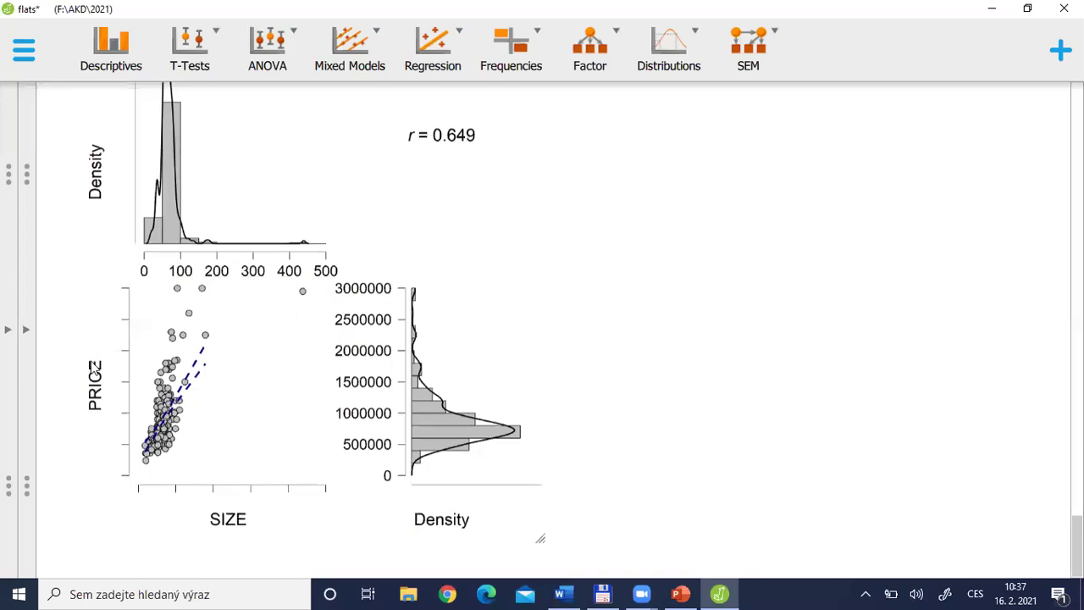
click(28, 333)
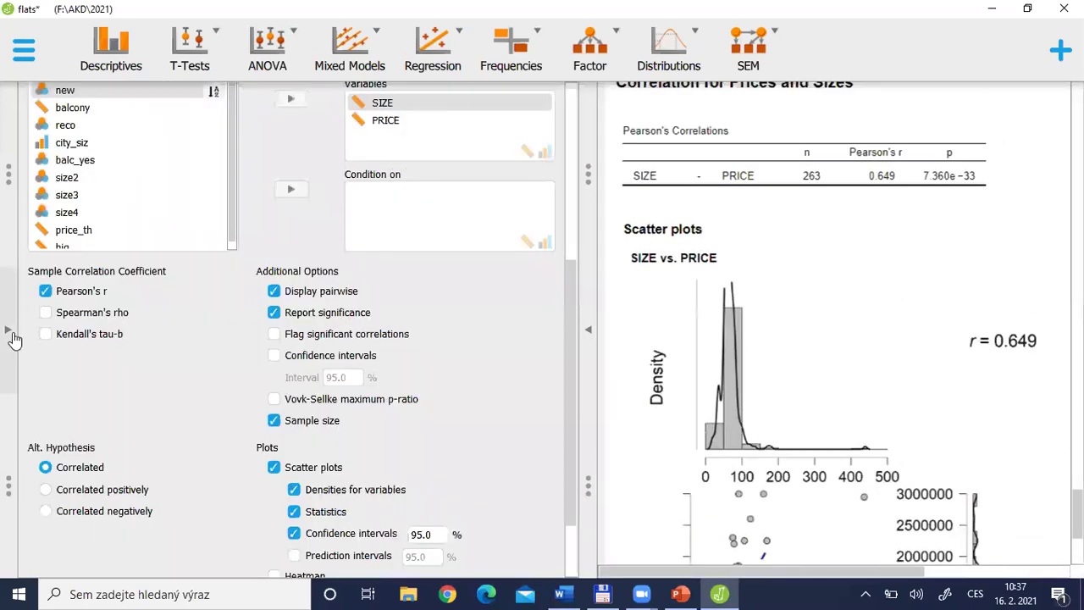
Step: Show the flats data table and open its drag-and-drop row filter
click(9, 332)
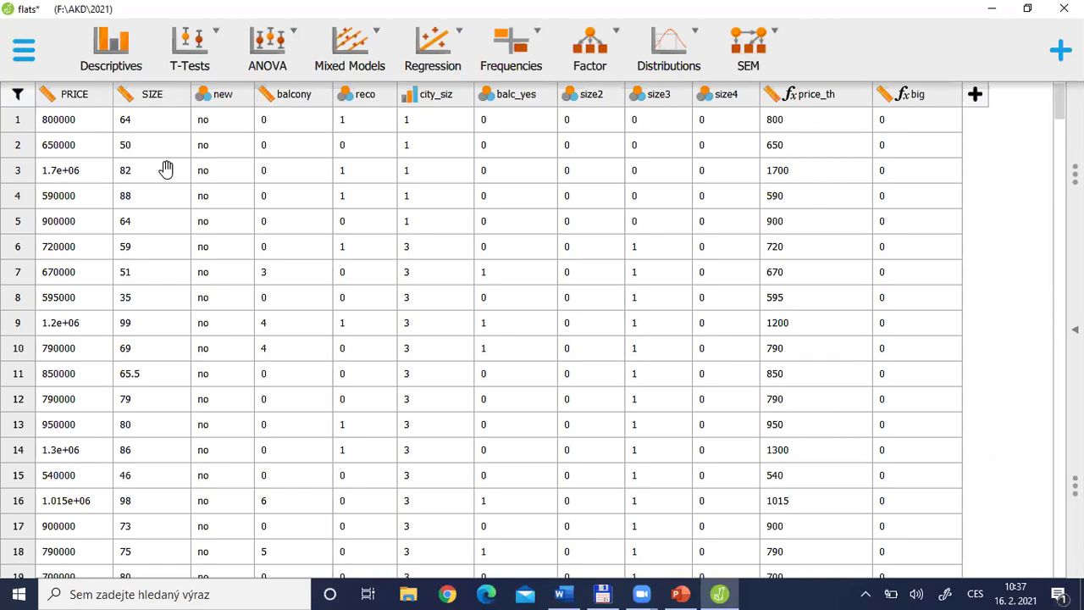
click(17, 97)
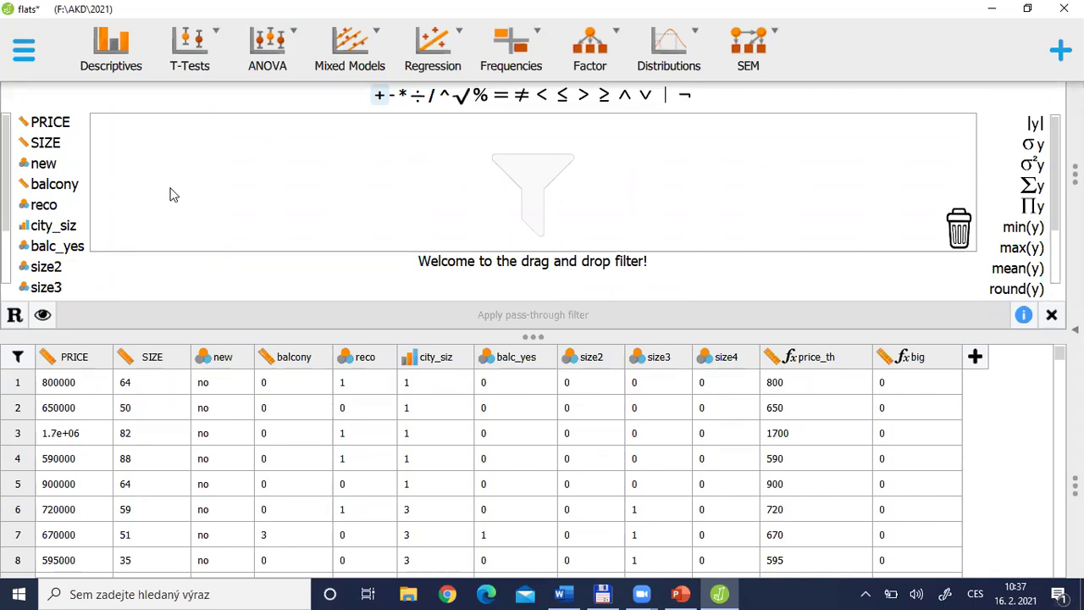
double_click(45, 144)
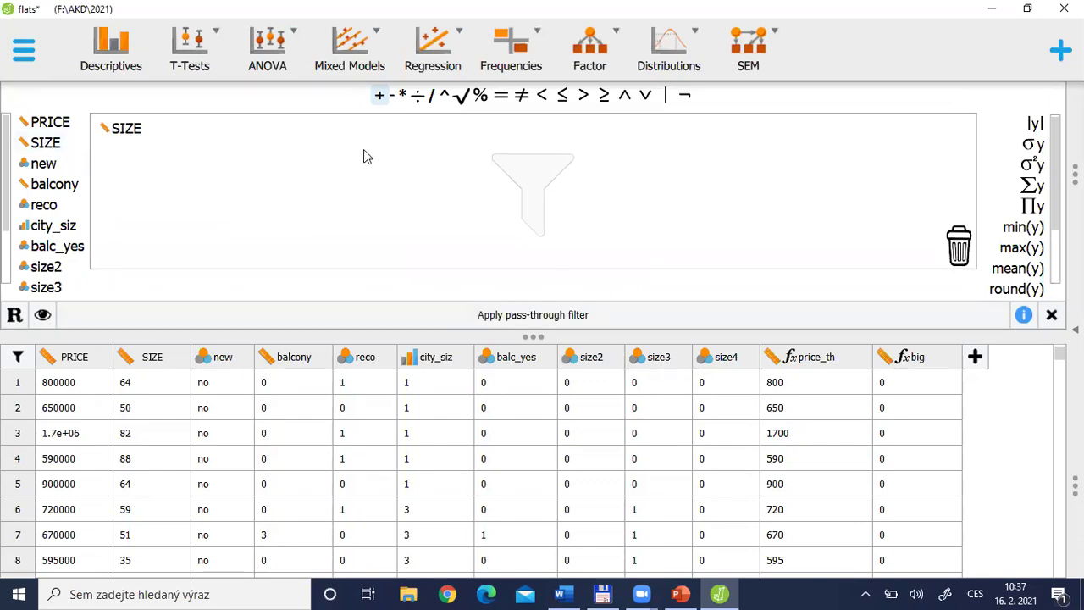
click(582, 95)
click(169, 138)
text(4)
key(BackSpace)
click(957, 253)
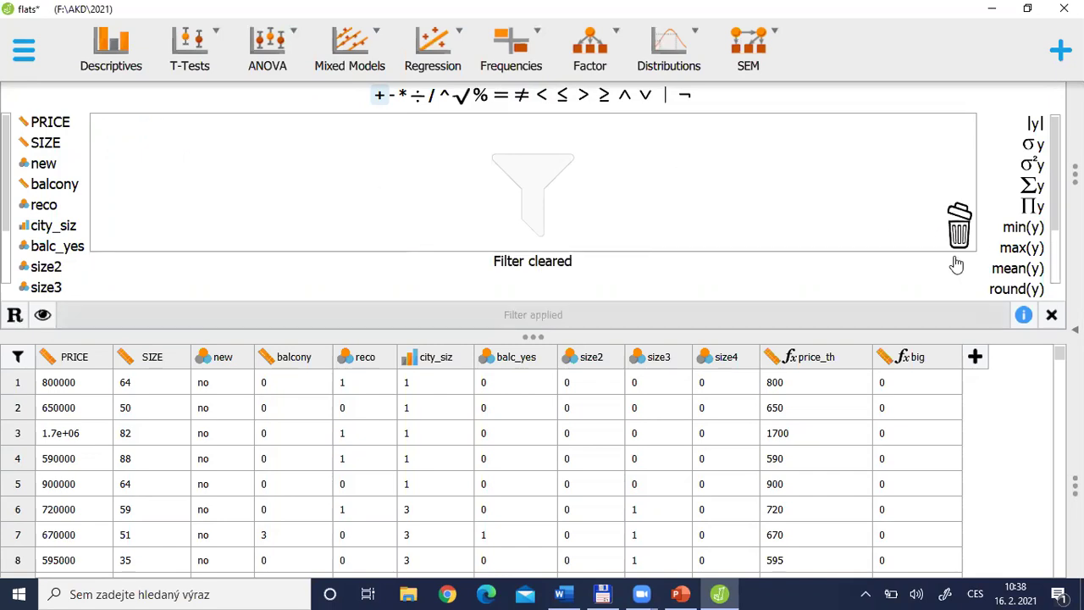
Step: Filter the data to rows with SIZE < 200, apply the filter and close the filter editor
double_click(49, 143)
click(542, 96)
click(170, 133)
text(4)
key(BackSpace)
text(200)
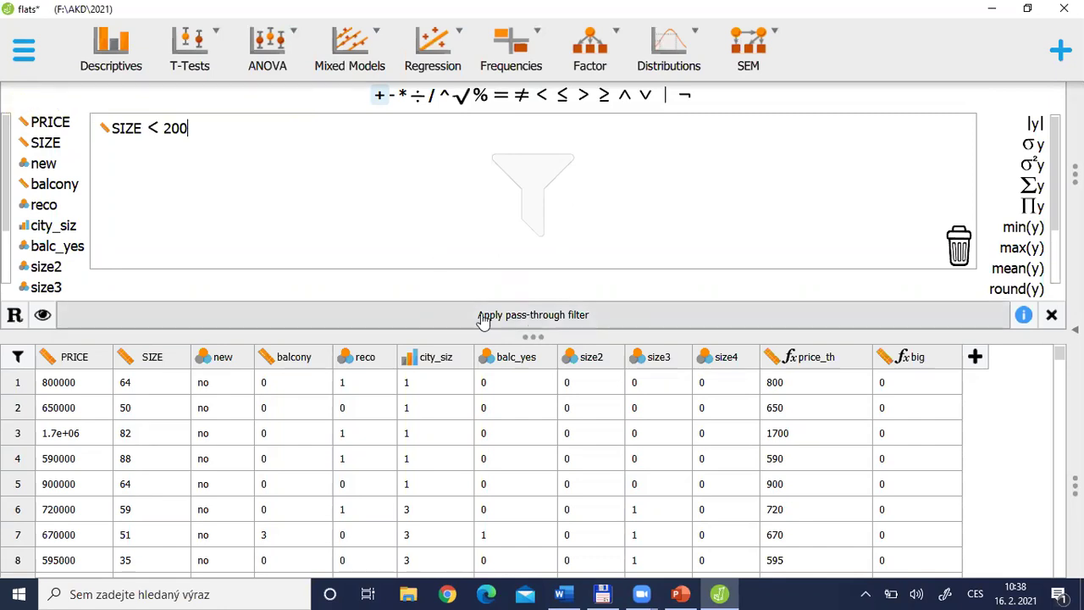
click(562, 318)
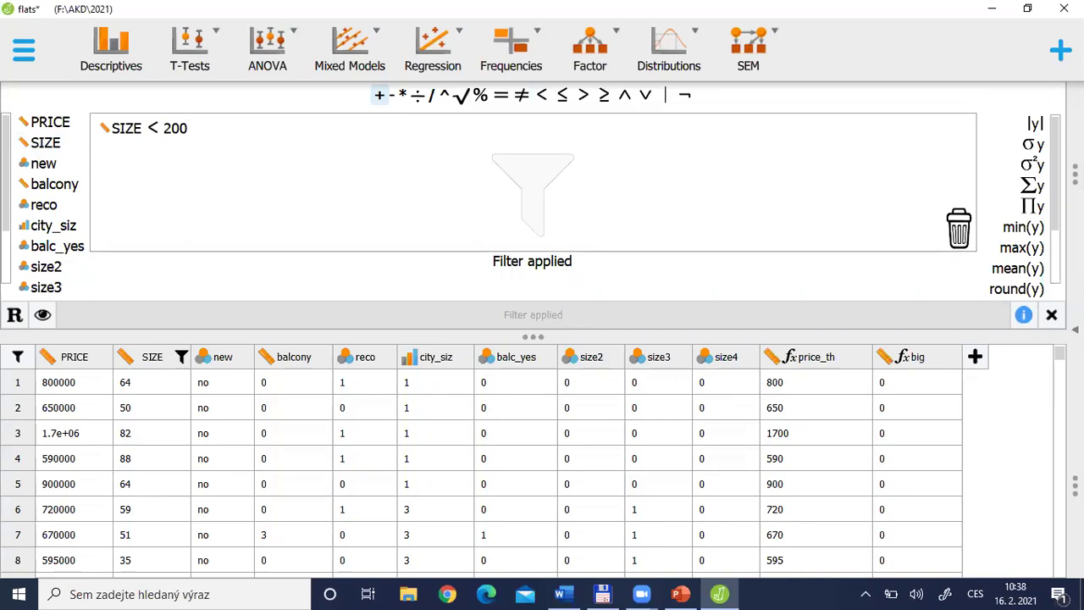
click(1051, 316)
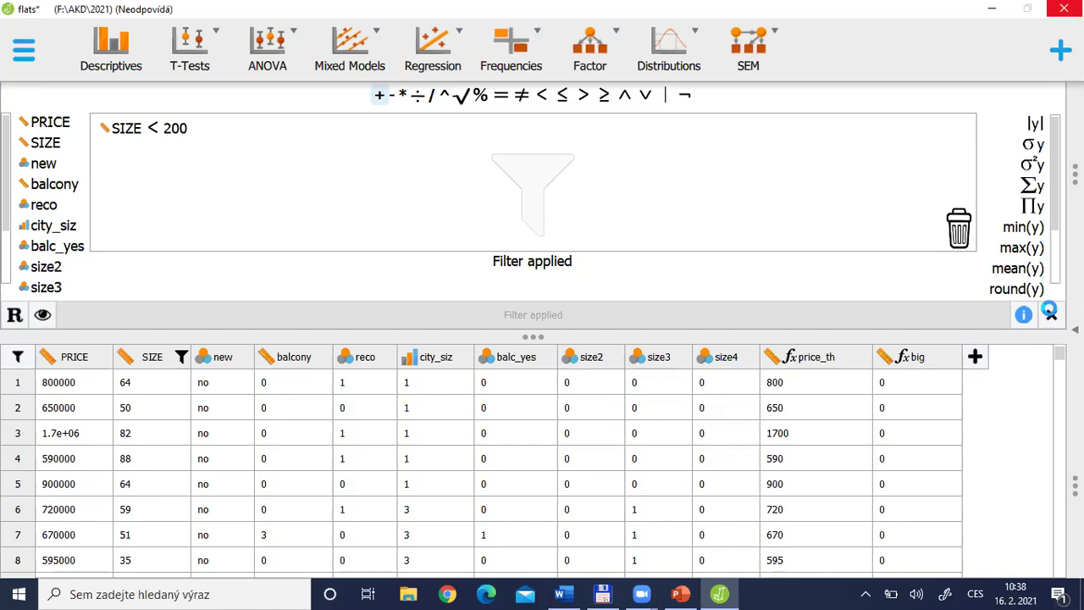
click(1050, 313)
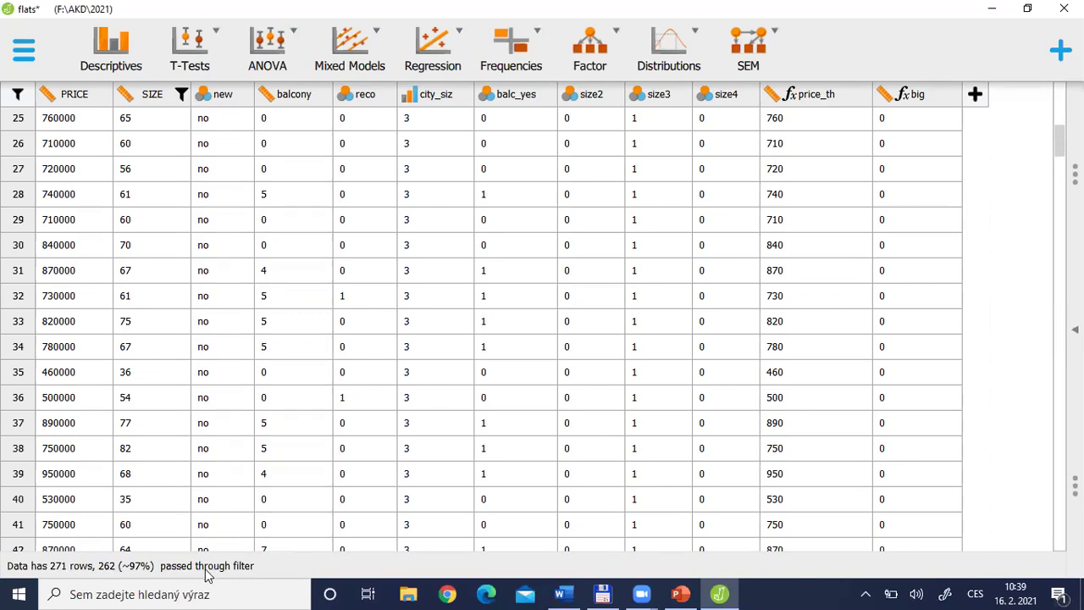
Step: Check the filtered data down to its last rows and return to the updated SIZE and PRICE correlation output
drag(1059, 136, 1057, 547)
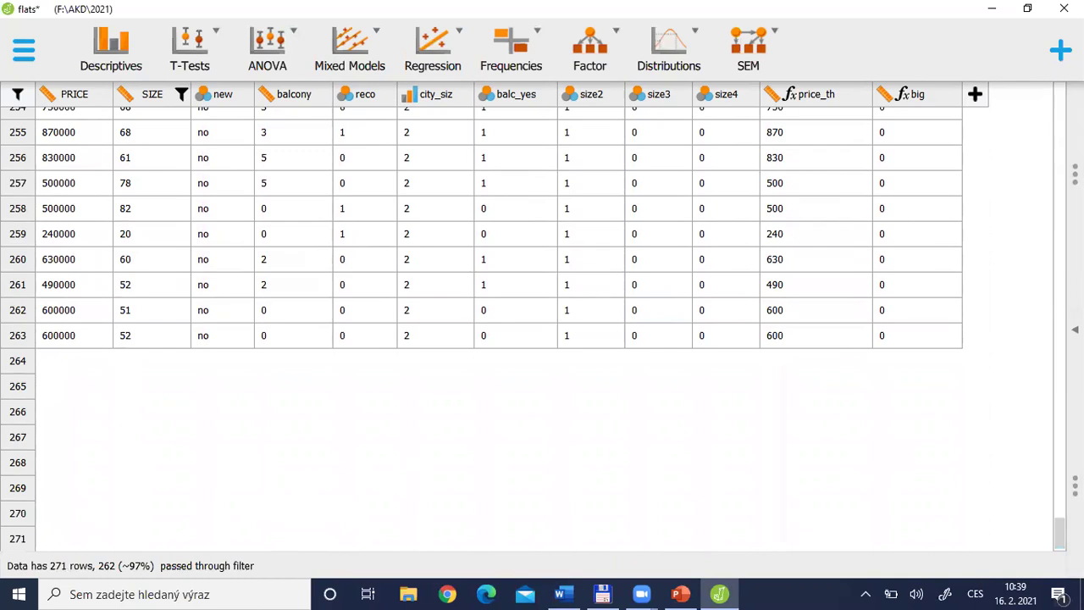
drag(1059, 533, 1060, 107)
click(1074, 328)
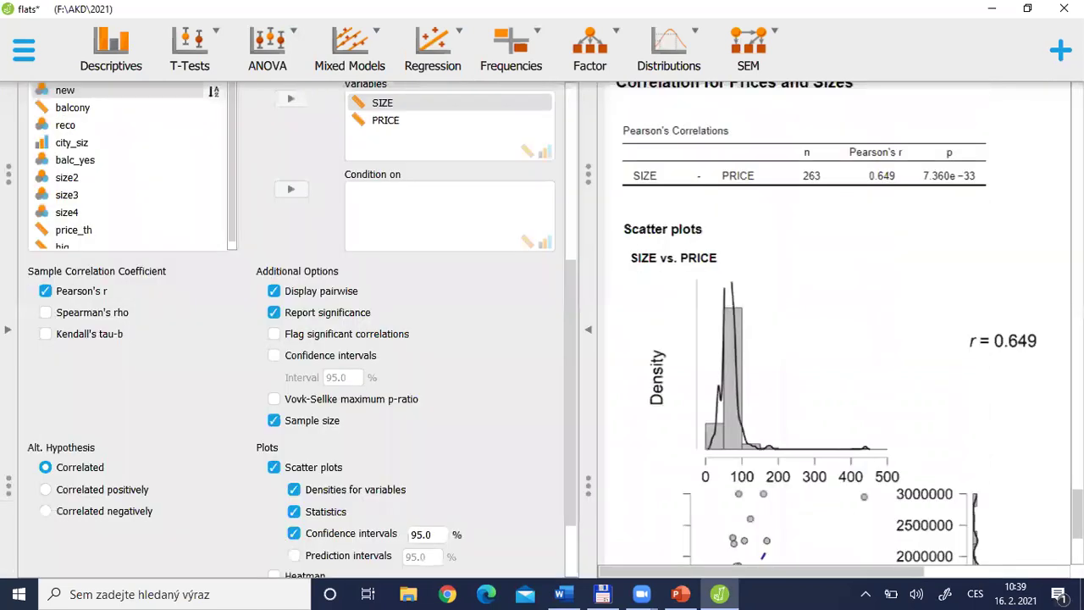
scroll(838, 321, up, 10)
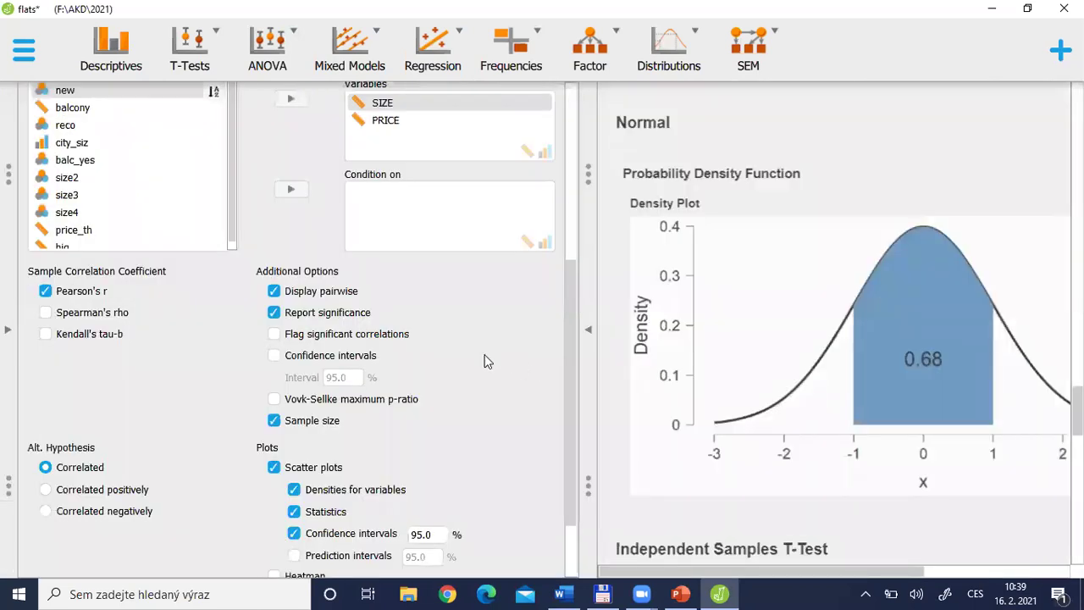
scroll(847, 381, down, 1)
scroll(847, 339, down, 10)
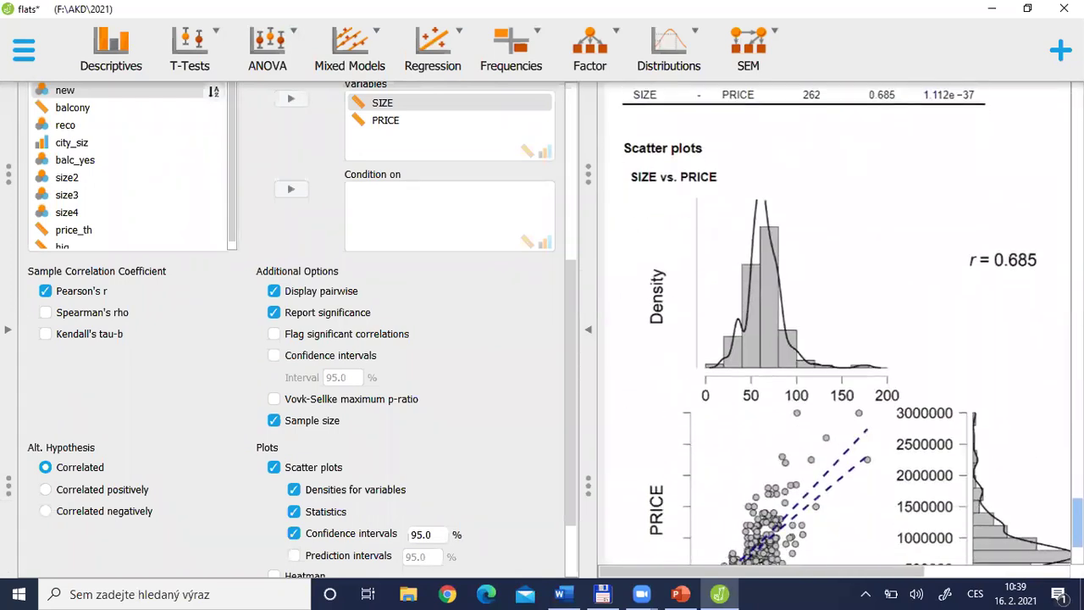
scroll(1020, 170, down, 1)
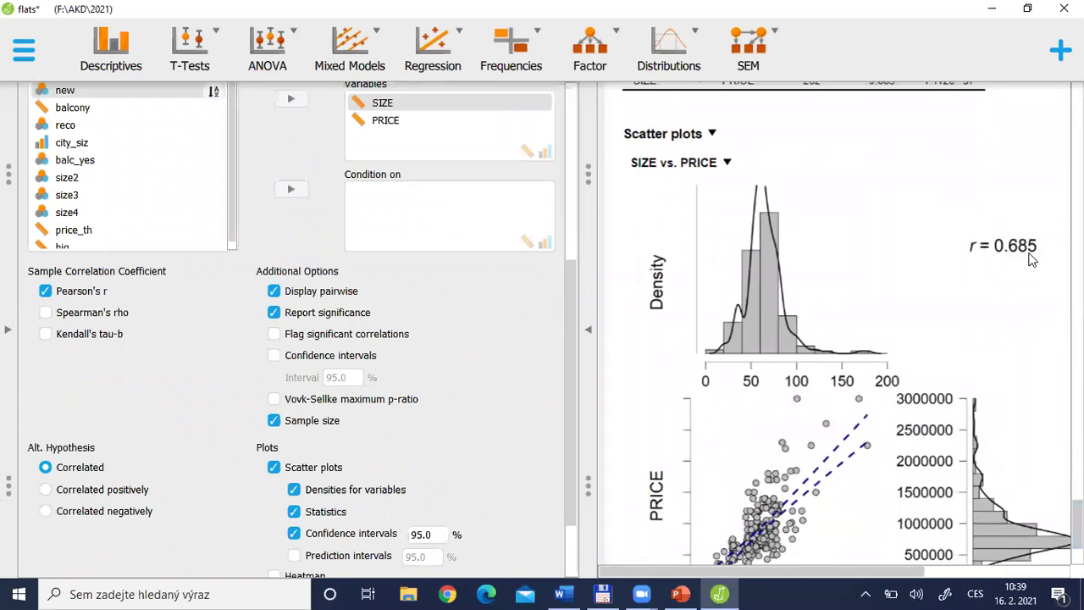
Step: Switch to Word to compare the first two noted correlation guesses with the result, and return to JASP
key(alt+Tab)
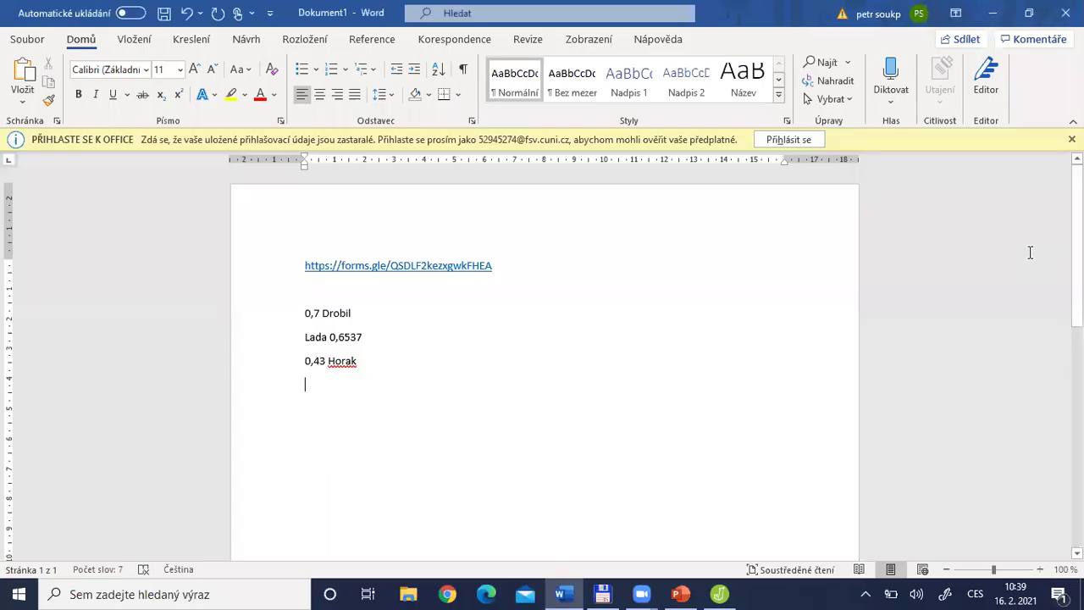
drag(1029, 252, 513, 333)
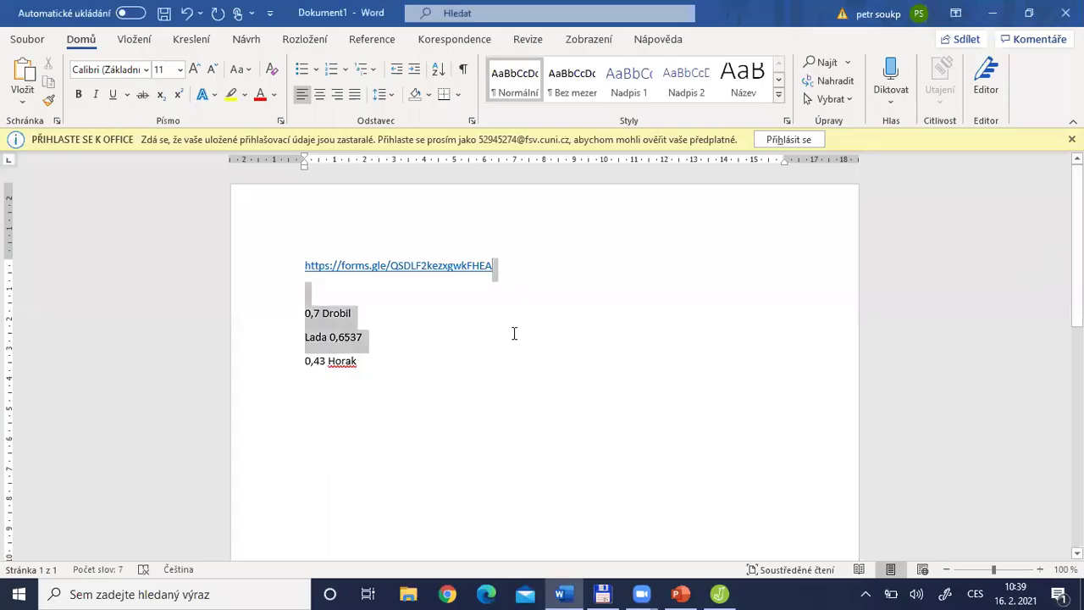
click(367, 333)
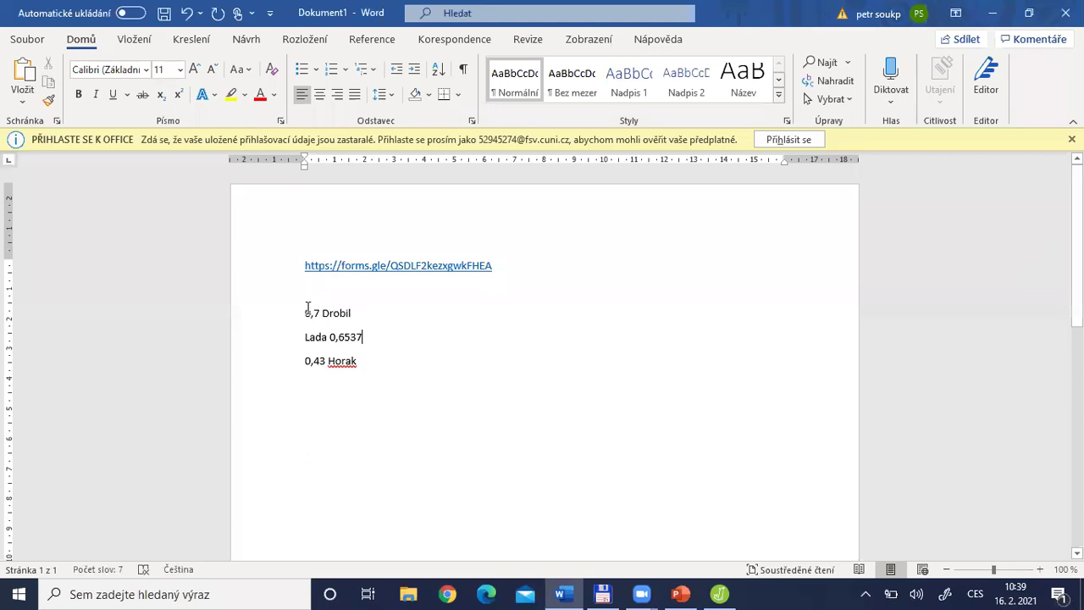
drag(305, 312, 366, 312)
drag(306, 337, 375, 339)
key(alt+Tab)
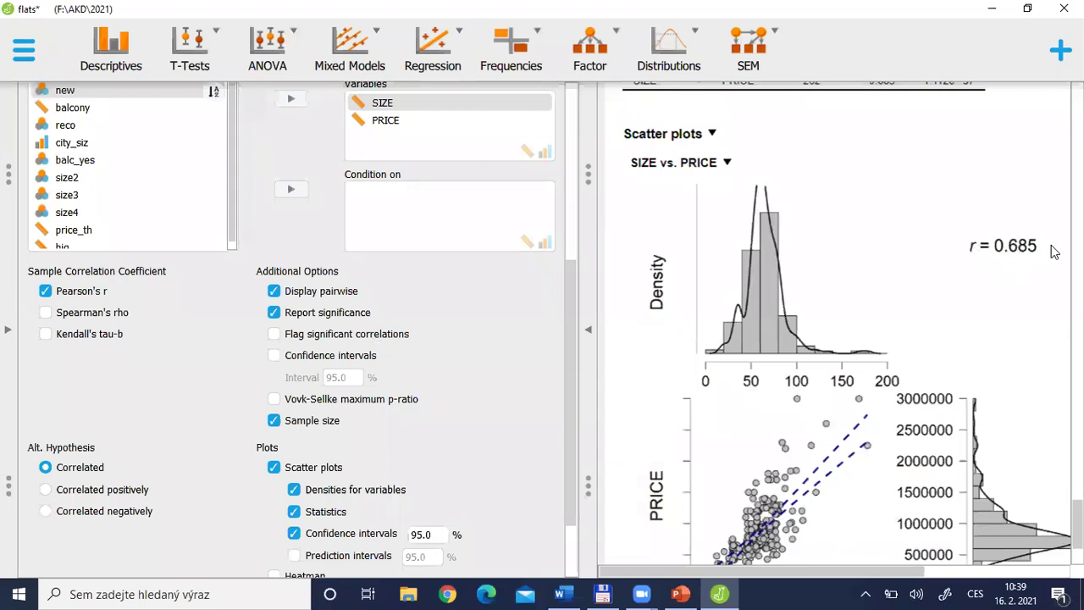
Step: View the filtered SIZE vs. PRICE plot at full width and add 95% confidence intervals to the Pearson correlation
click(588, 330)
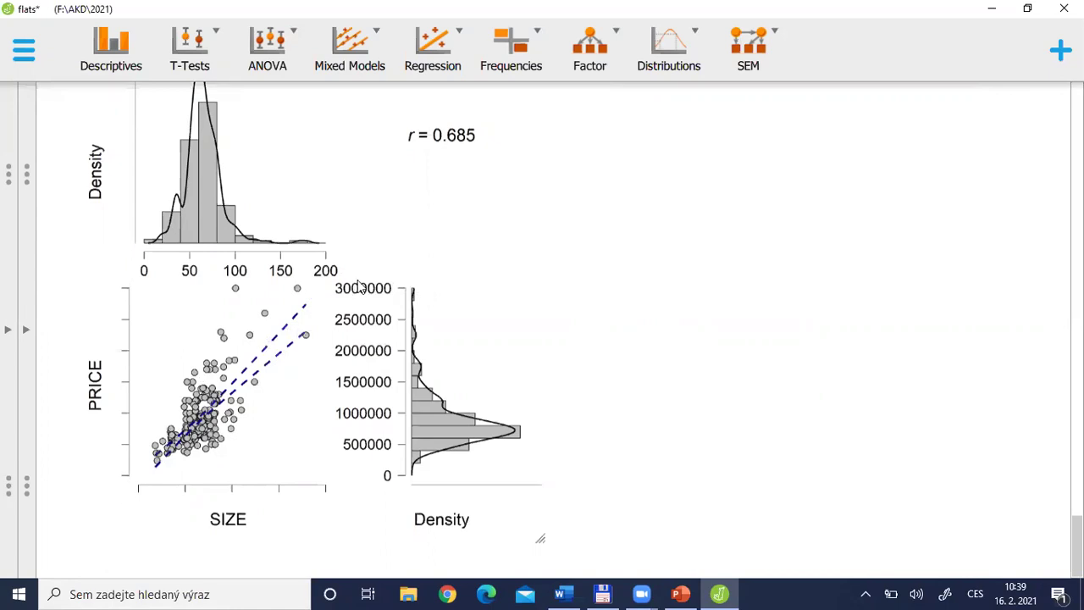
click(29, 332)
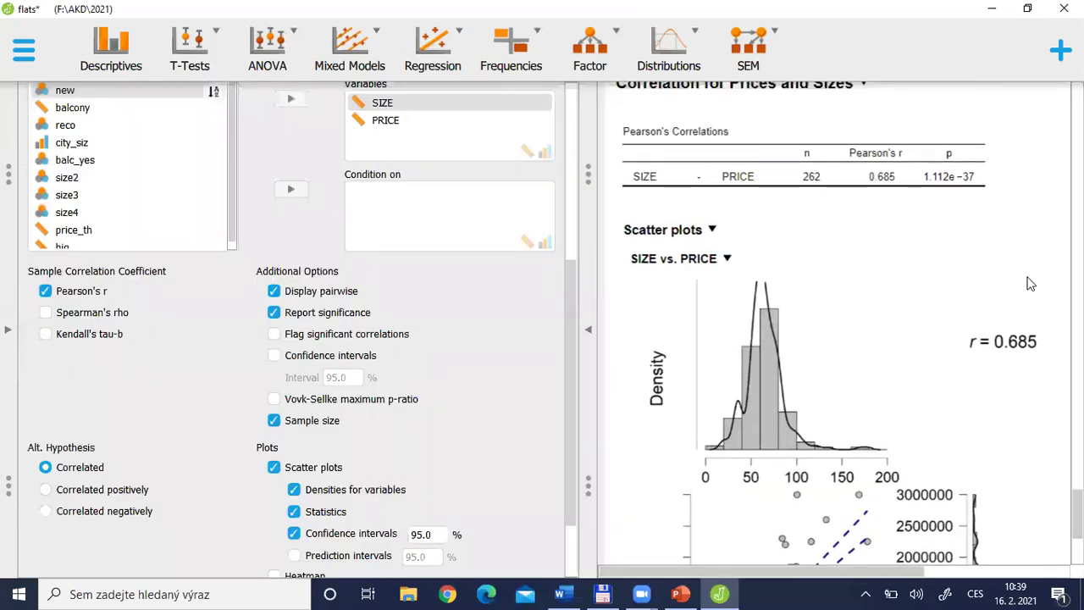
click(275, 360)
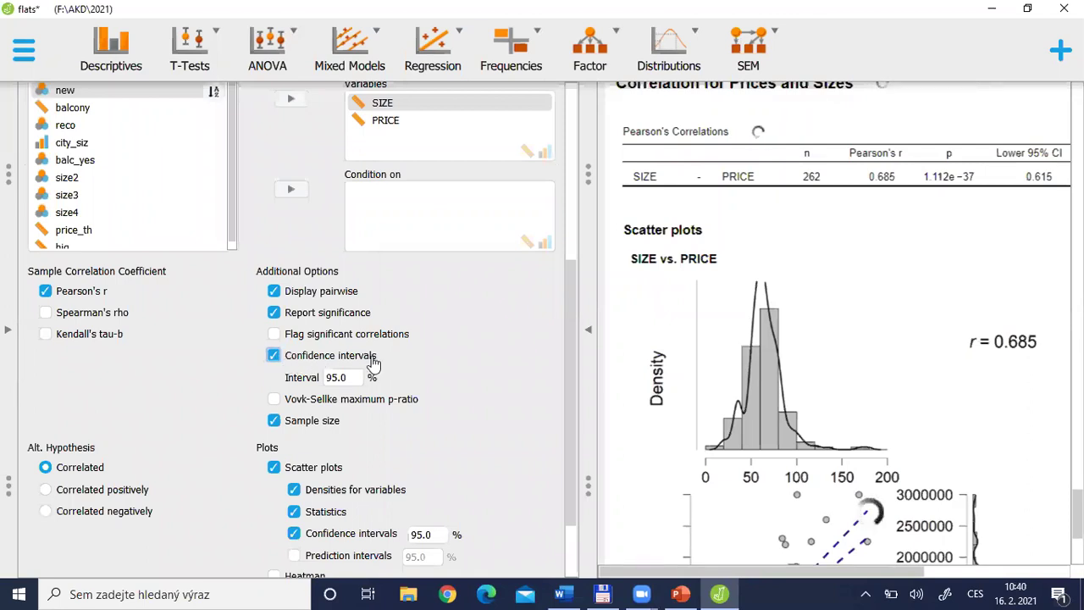
Step: Examine the confidence limits in the correlation table and scatter plot at full width, and return to the correlation options
click(590, 332)
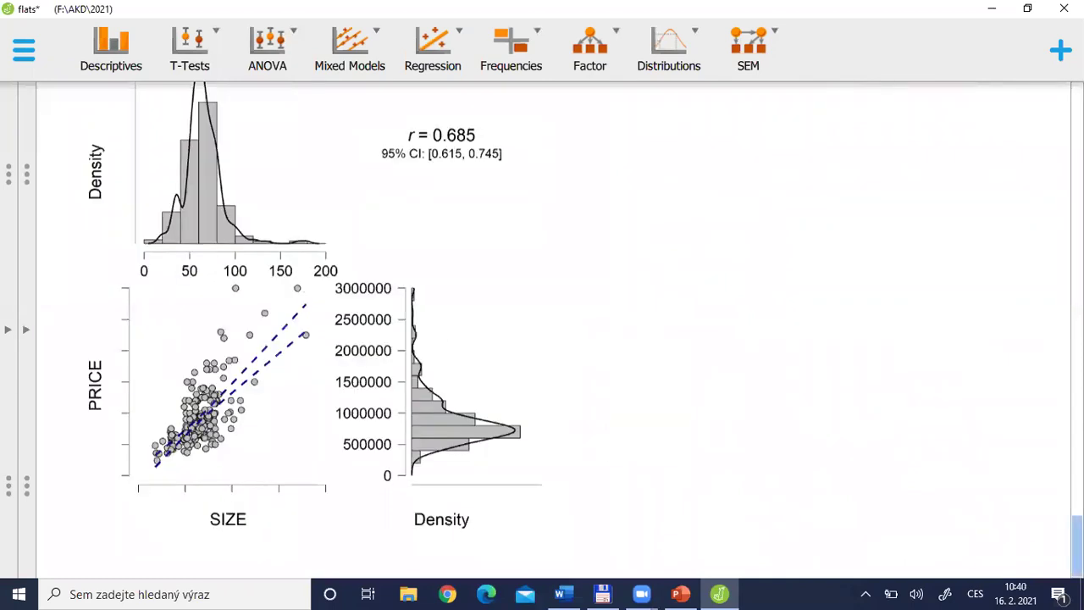
scroll(559, 330, up, 5)
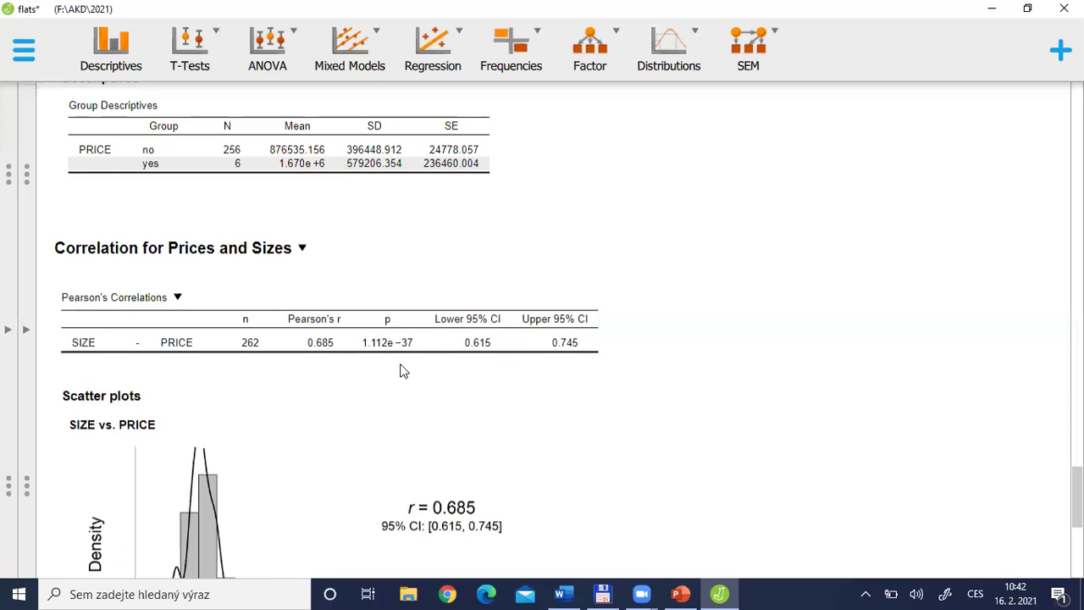
key(XF86AudioRaiseVolume)
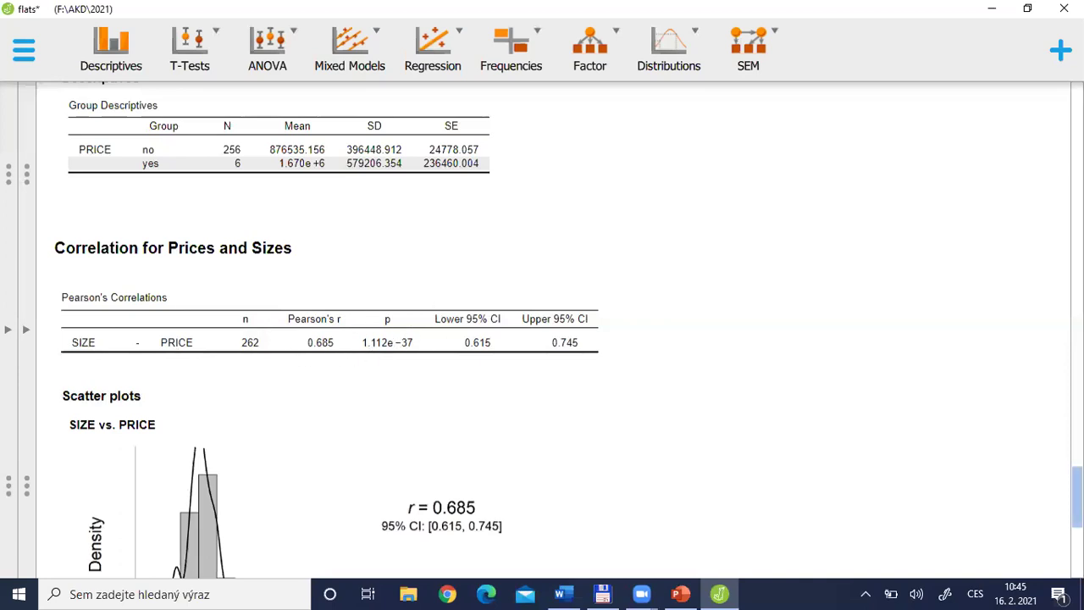
scroll(542, 331, down, 3)
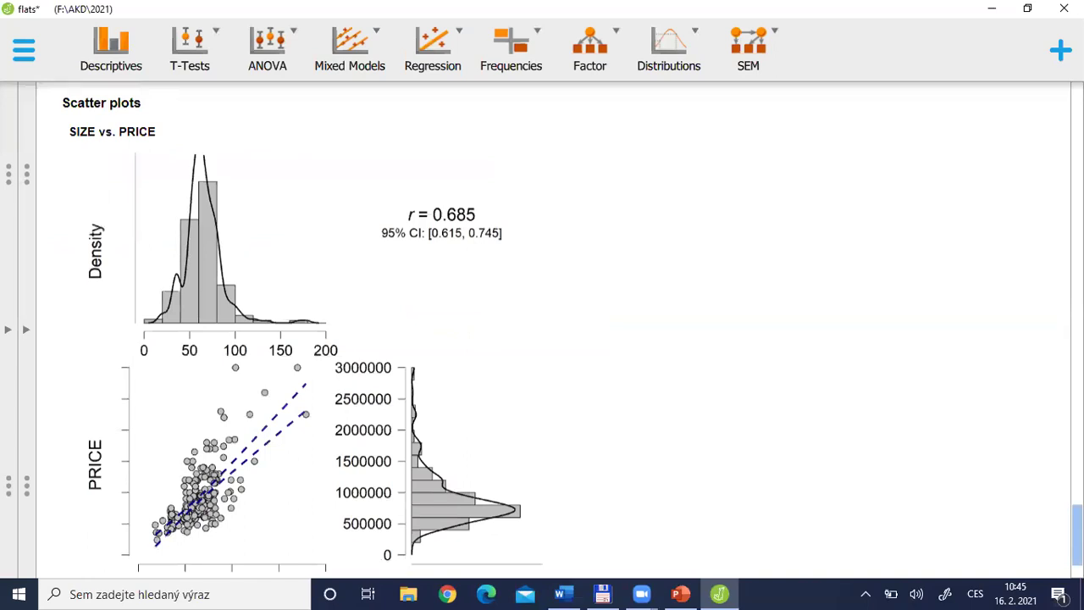
click(26, 329)
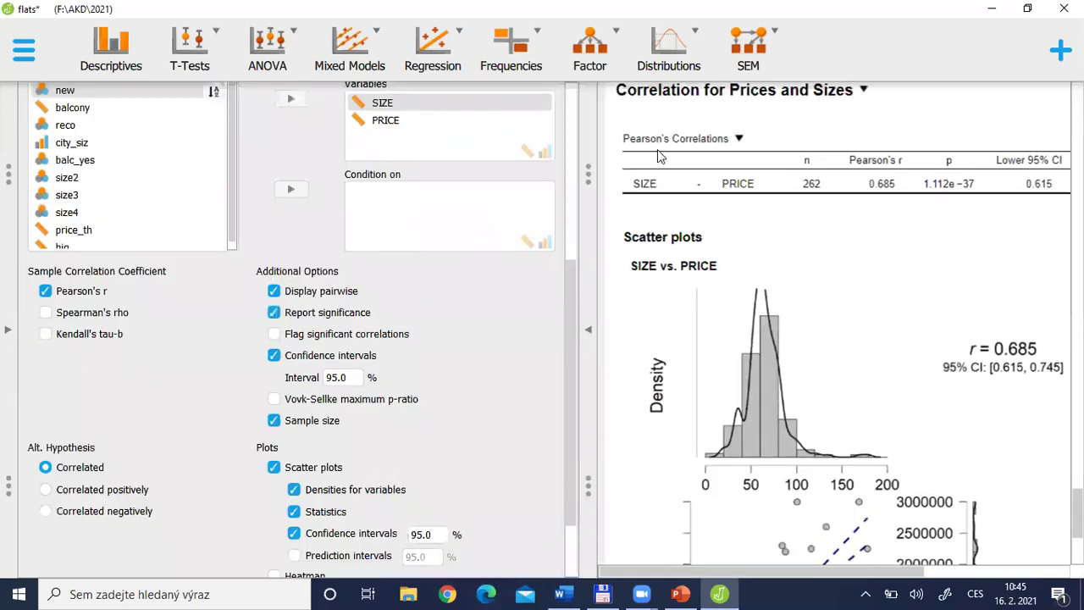